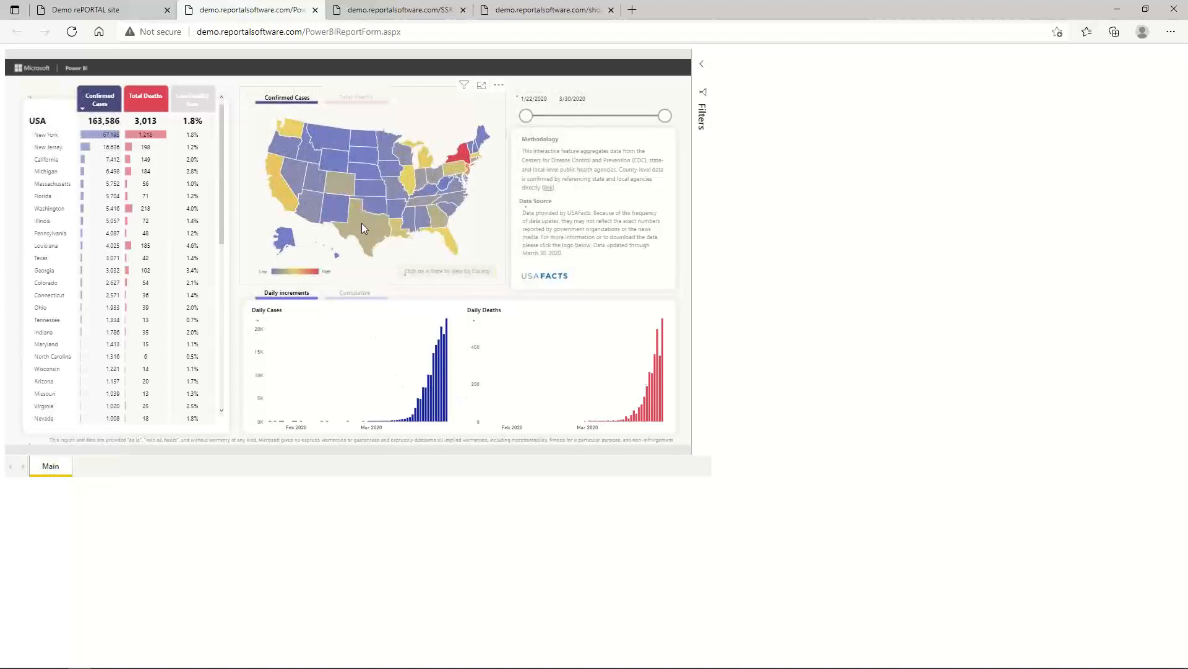
- Return to the demo site's report listing and collapse the Power BI Reports and Dynamic SSRS Reports folders
{"action": "left_click", "coordinate": [362, 226]}
{"action": "left_click", "coordinate": [98, 11]}
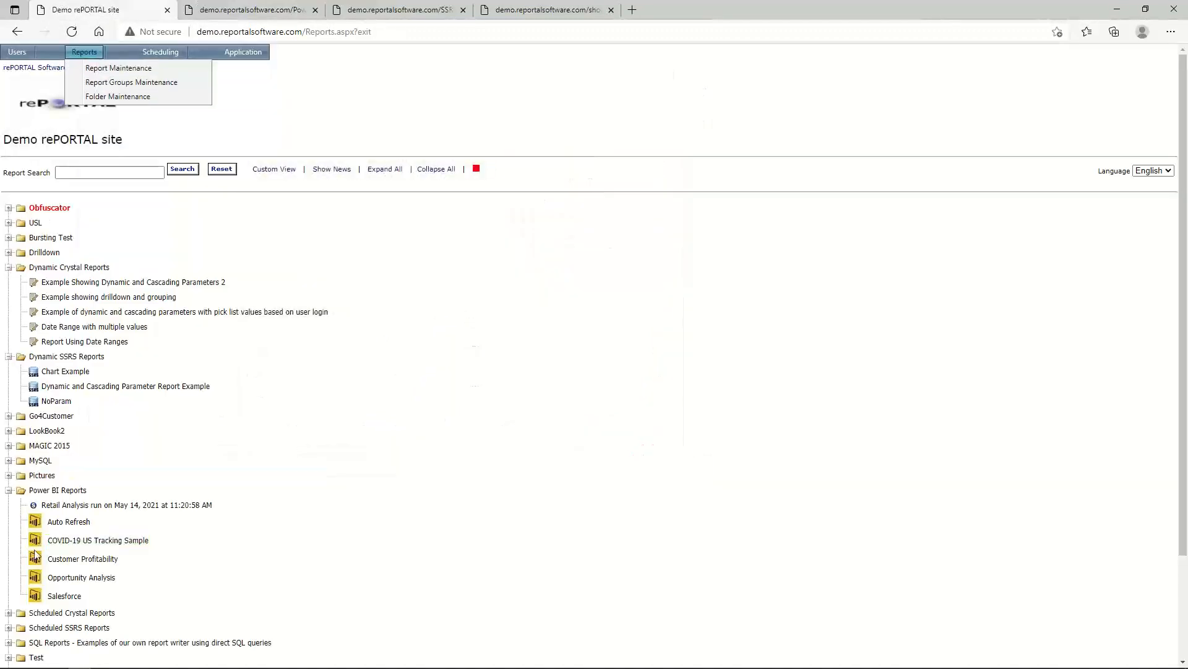
{"action": "left_click", "coordinate": [8, 490]}
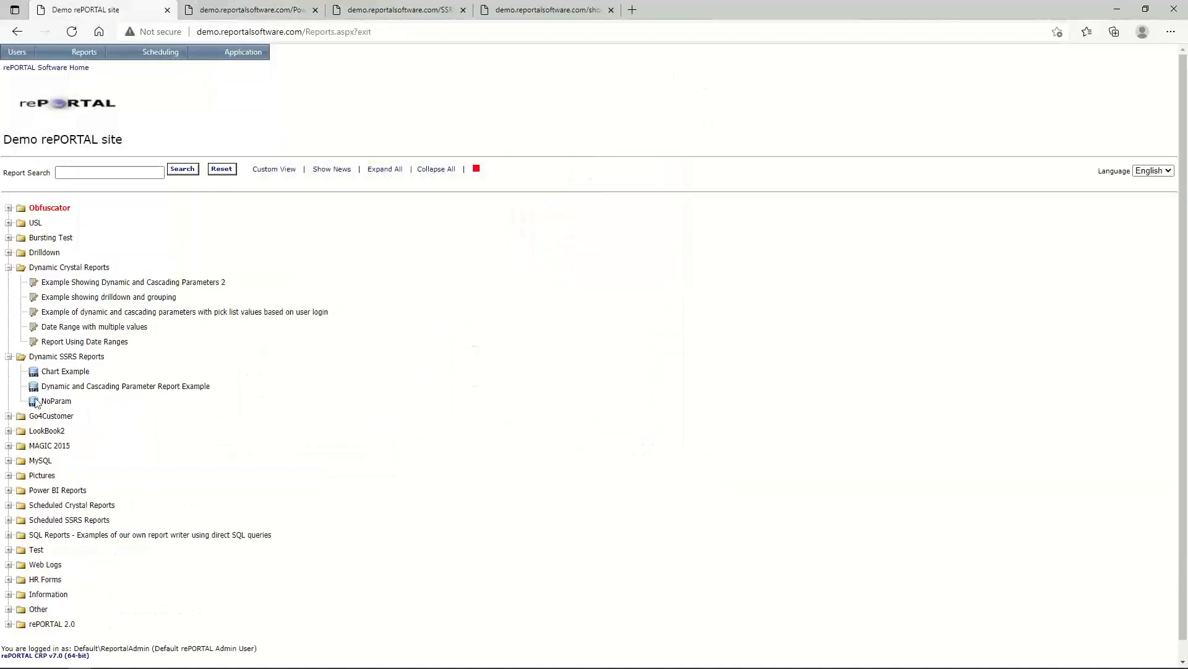
{"action": "left_click", "coordinate": [9, 357]}
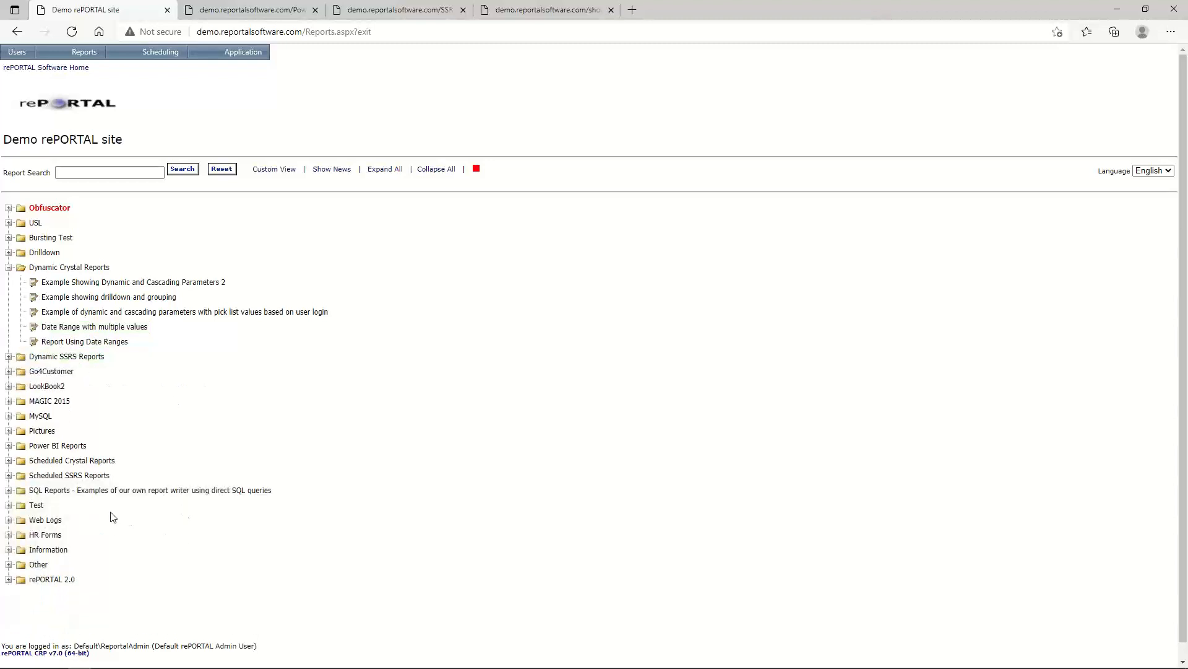
- Look inside the SQL Reports folder, collapse it again, and expand the Web Logs folder
{"action": "left_click", "coordinate": [64, 495]}
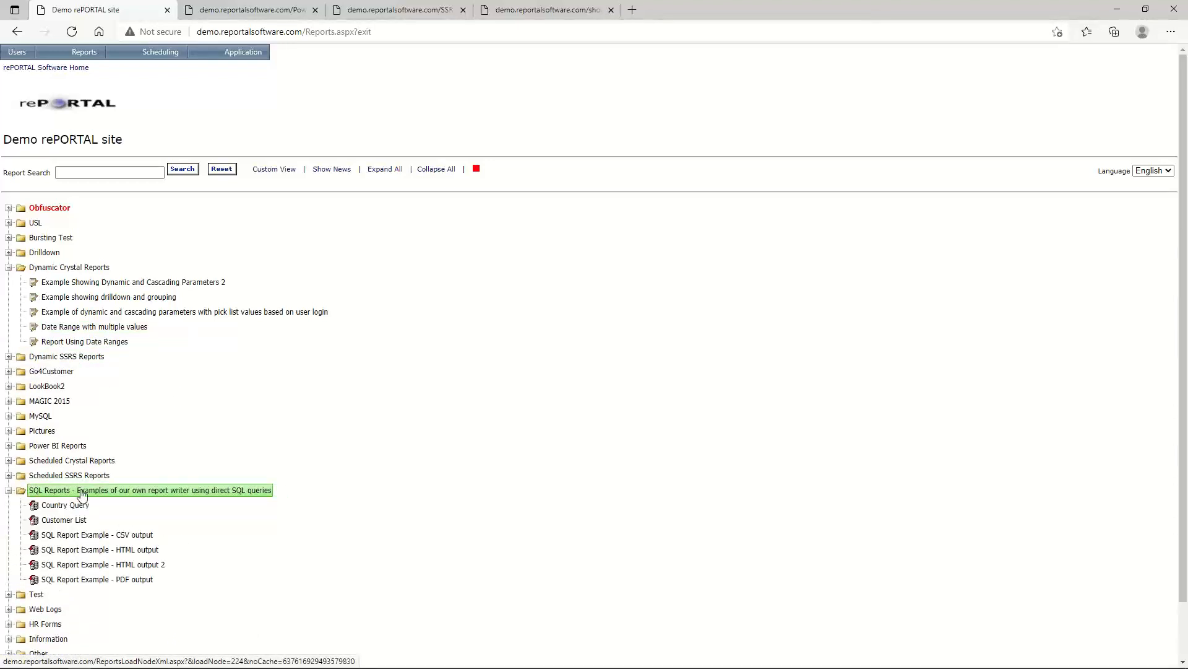
{"action": "left_click", "coordinate": [79, 493]}
{"action": "left_click", "coordinate": [45, 519]}
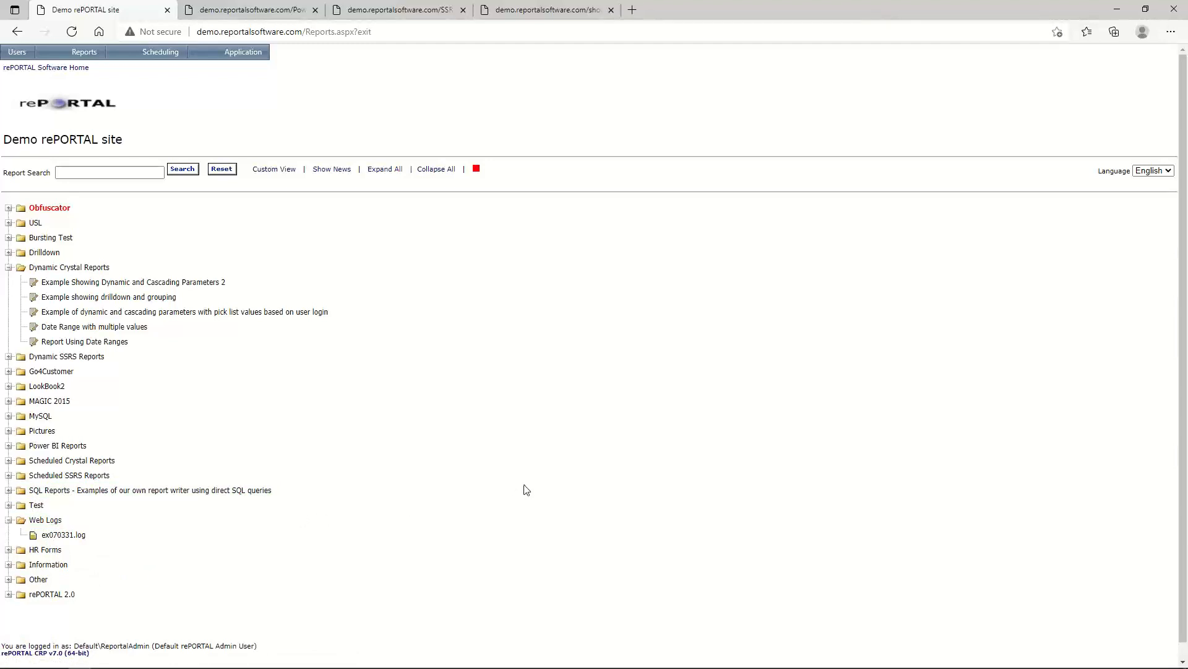
- In the custom view, add a Dashboard widget with the header D1 and place it beside the Reports list
{"action": "left_click", "coordinate": [283, 171]}
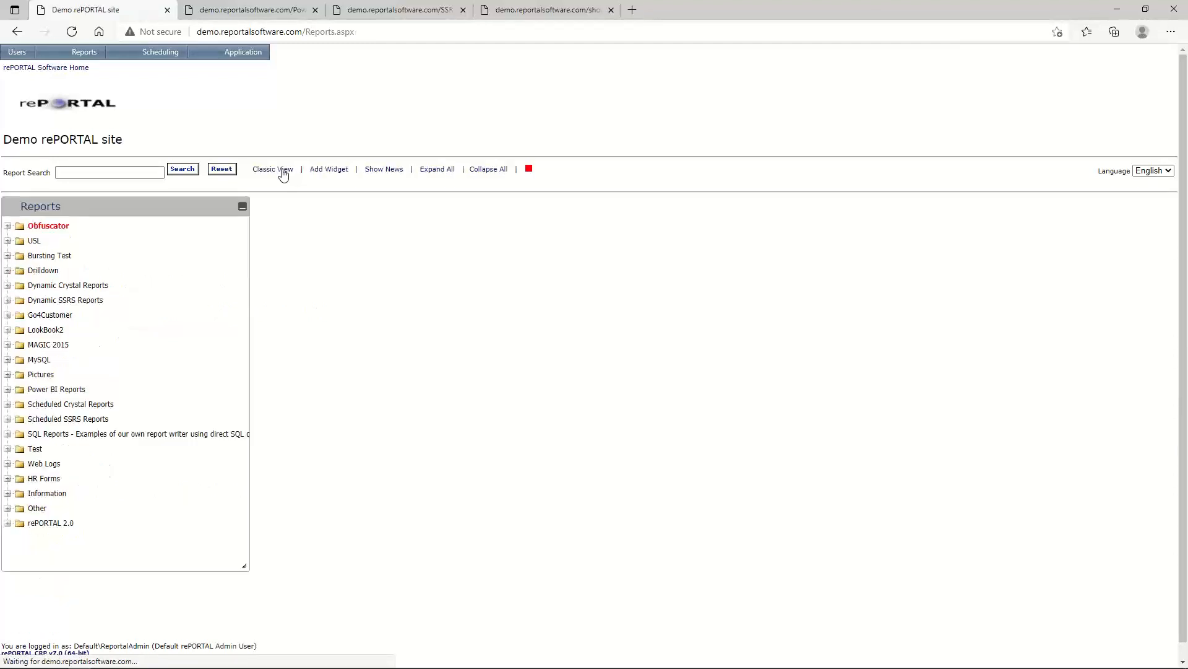
{"action": "left_click", "coordinate": [336, 171]}
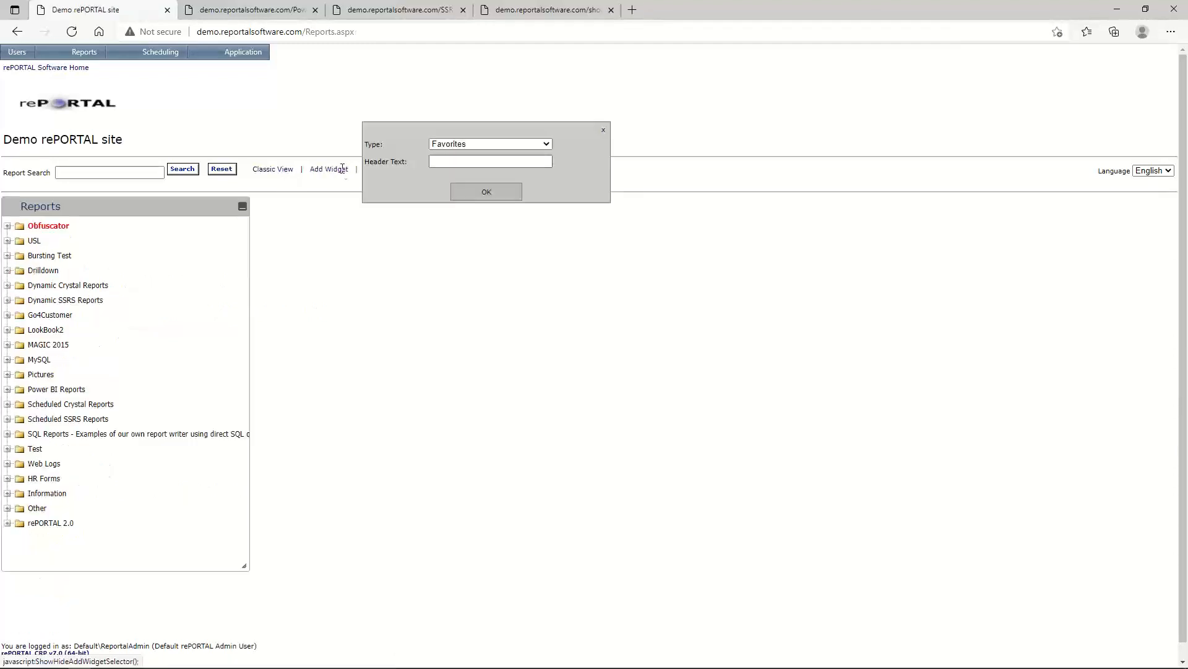
{"action": "left_click", "coordinate": [455, 144]}
{"action": "left_click", "coordinate": [451, 182]}
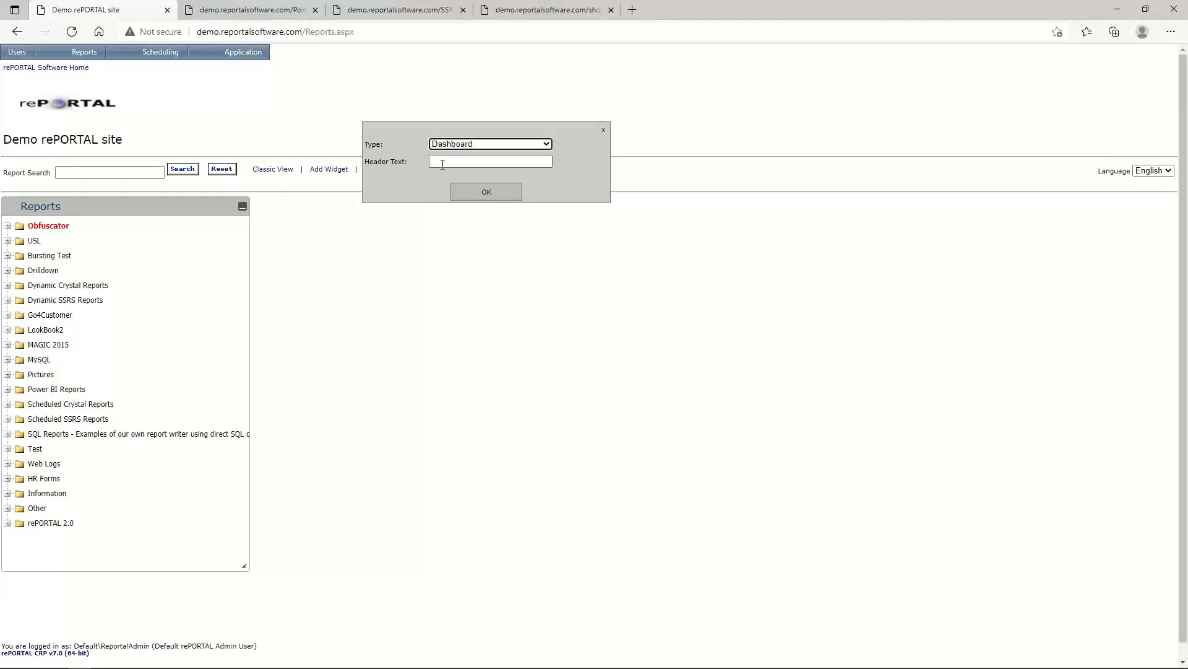
{"action": "left_click", "coordinate": [443, 162]}
{"action": "type", "text": "D1"}
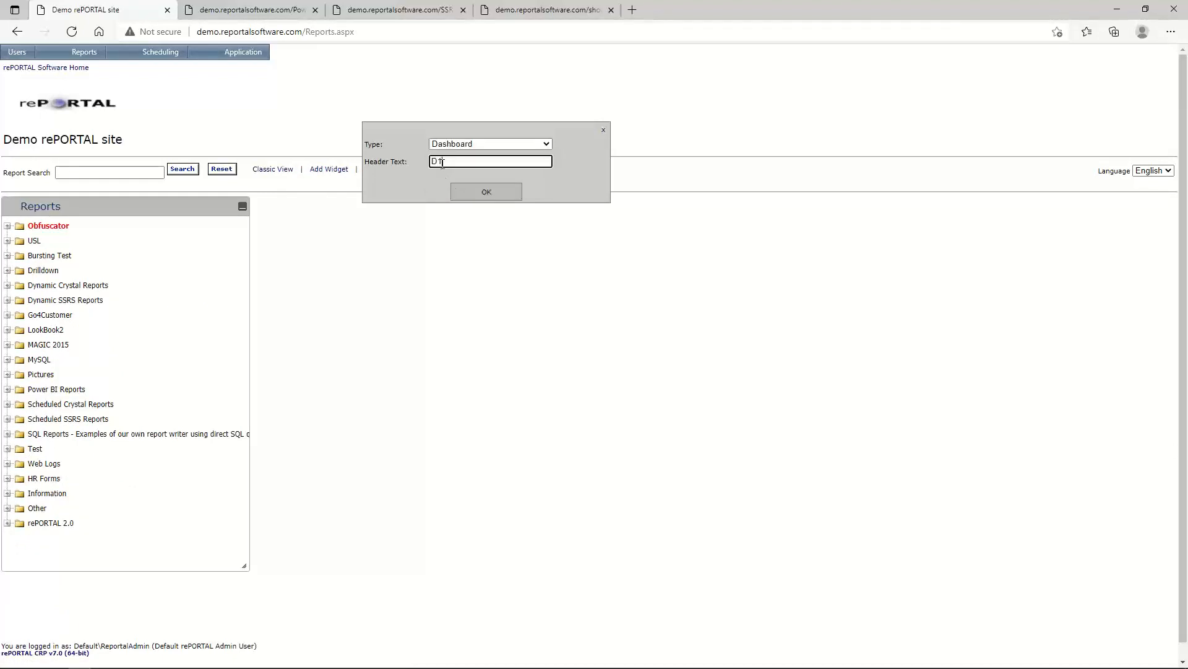
{"action": "left_click", "coordinate": [477, 193]}
{"action": "left_click_drag", "start_coordinate": [306, 241], "coordinate": [604, 253]}
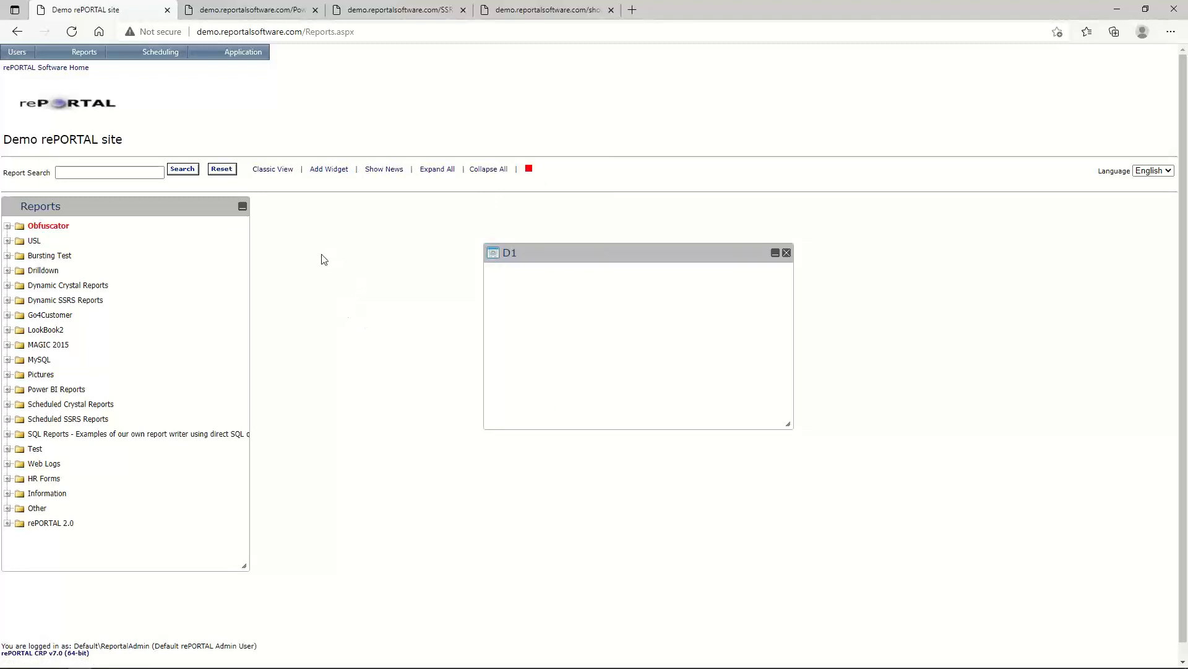
- Go to User Maintenance and list all users without any filter
{"action": "mouse_move", "coordinate": [18, 53]}
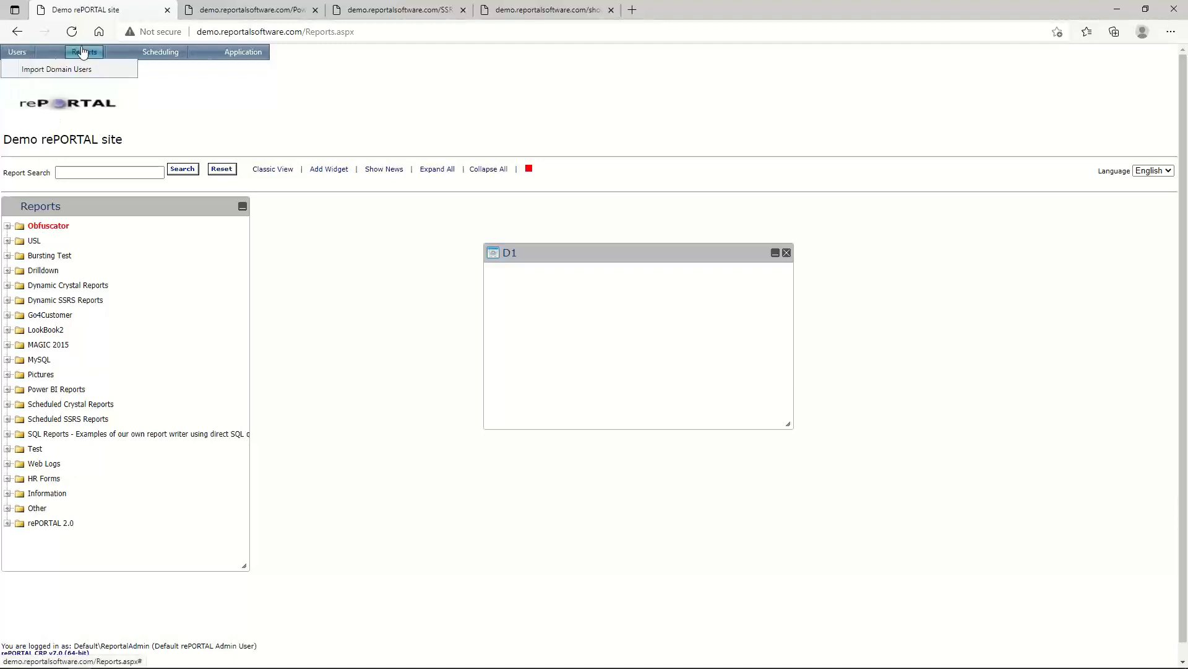
{"action": "mouse_move", "coordinate": [229, 54]}
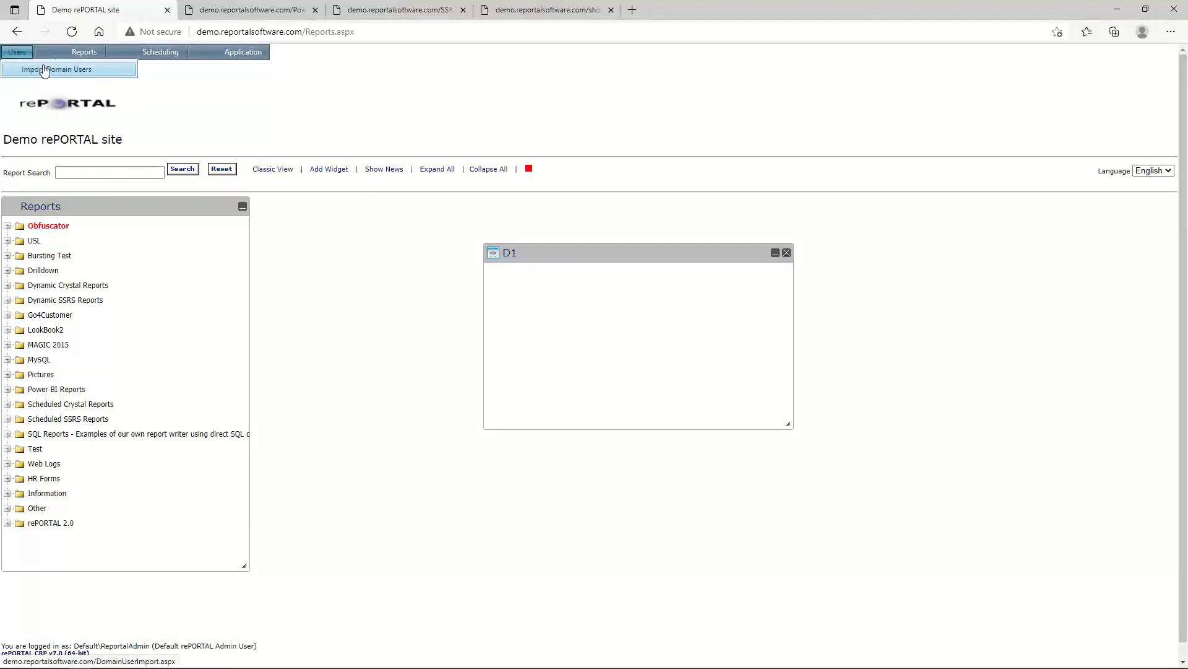
{"action": "left_click", "coordinate": [42, 69]}
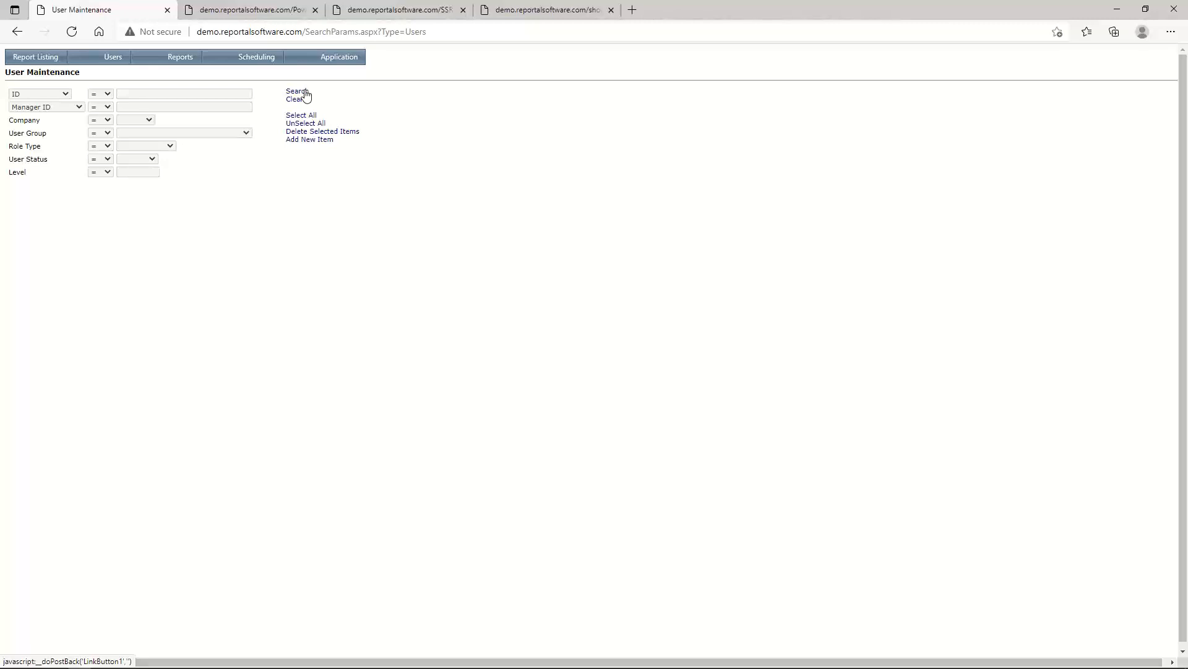
{"action": "left_click", "coordinate": [306, 95]}
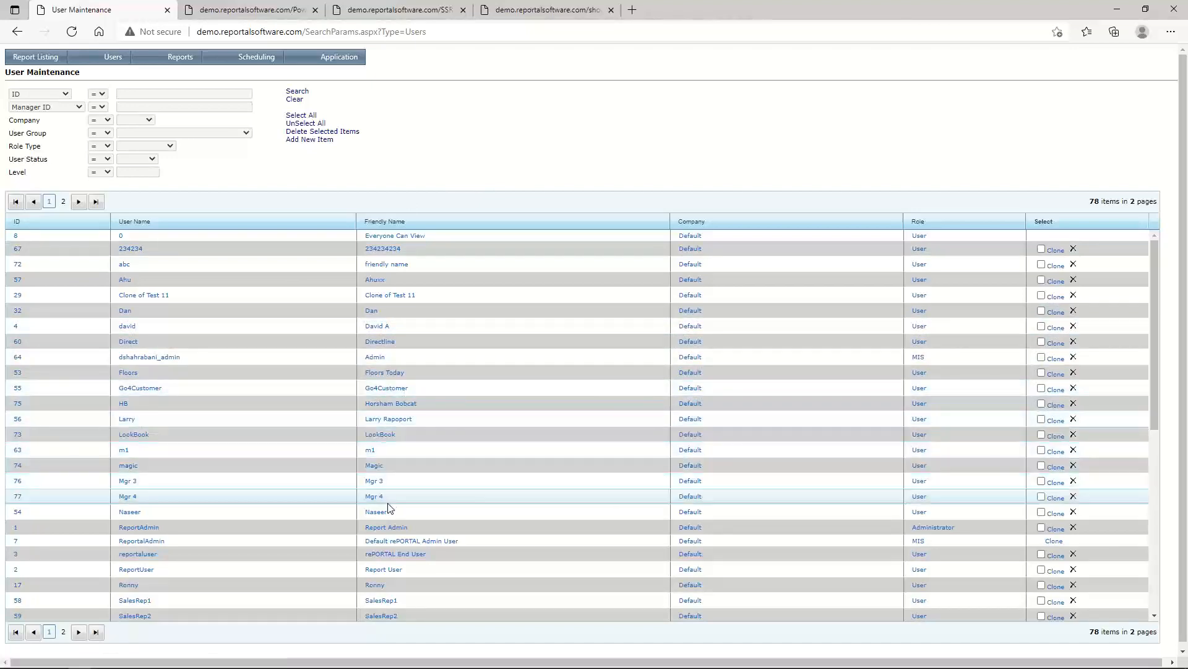
- Open the profile of the Report Admin user and examine the available role types
{"action": "left_click", "coordinate": [382, 528]}
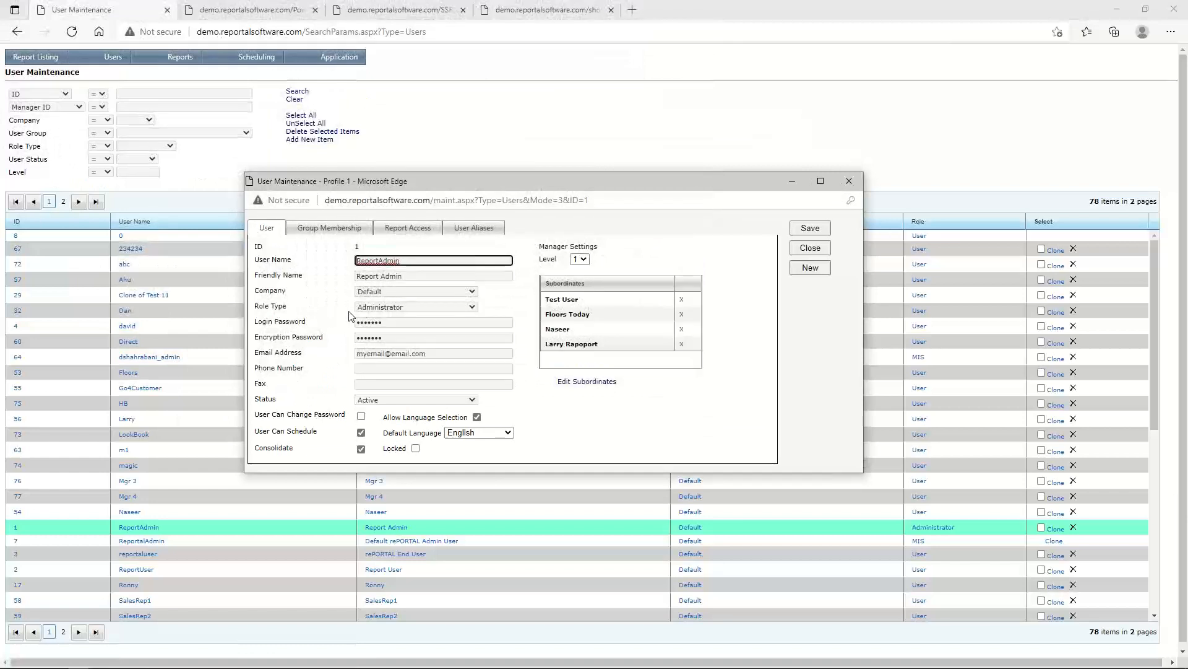
{"action": "left_click", "coordinate": [474, 307]}
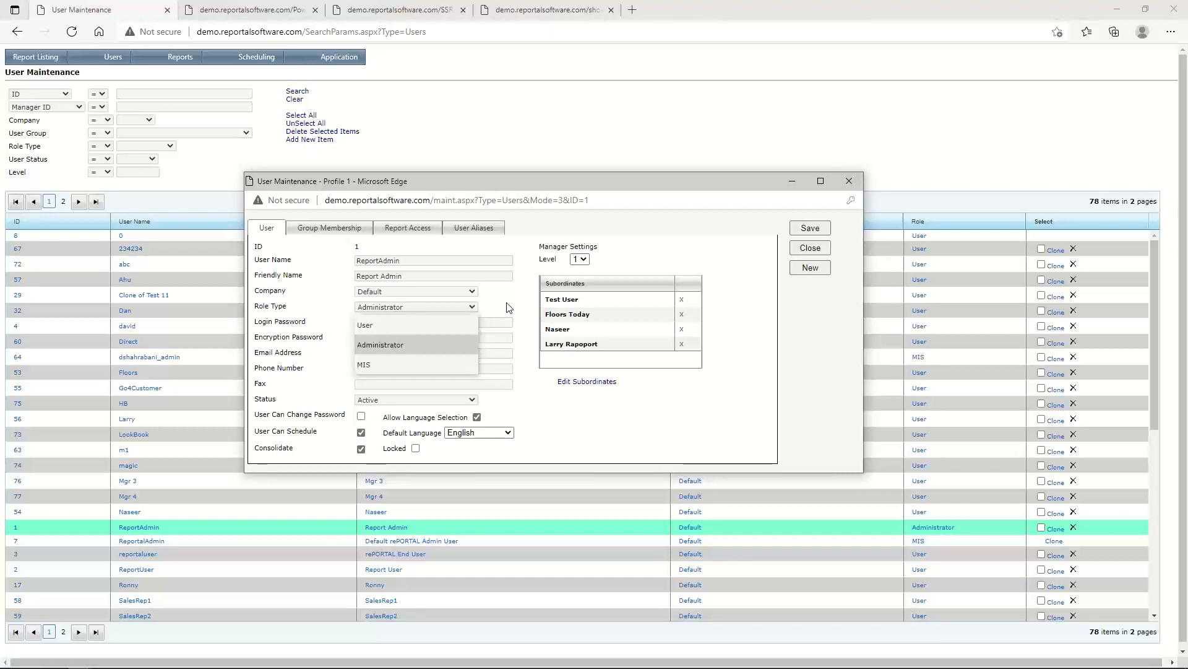
{"action": "left_click", "coordinate": [509, 307]}
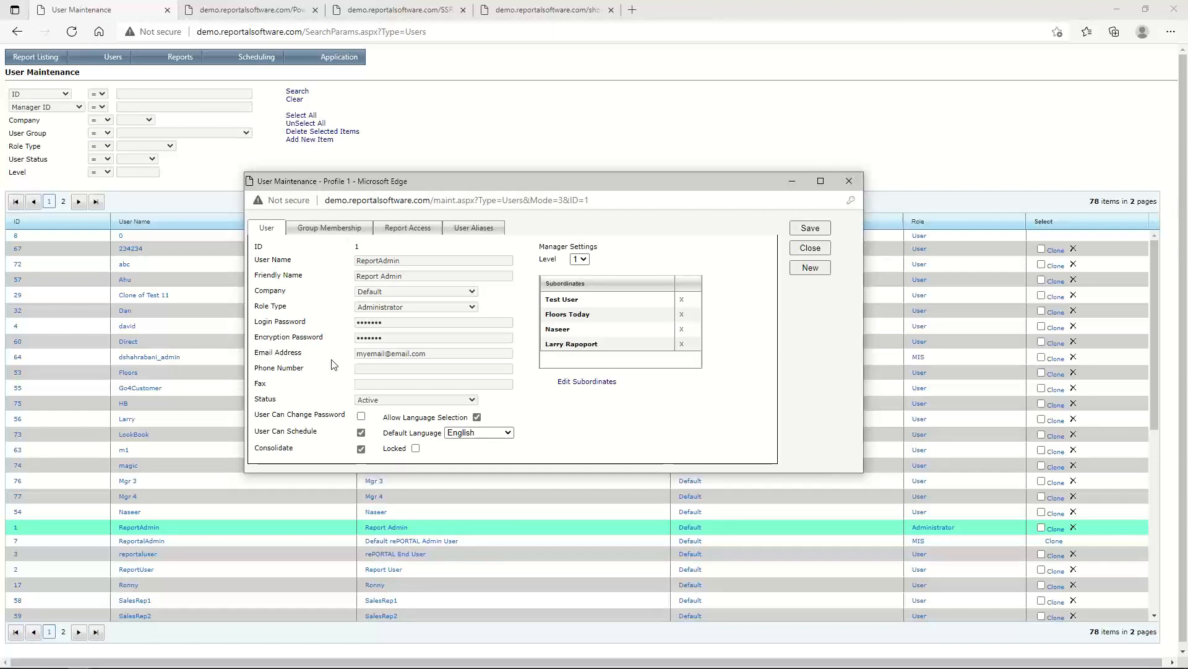
- Examine the Report Admin user's group membership, report access and user aliases, and close the profile without saving
{"action": "left_click", "coordinate": [323, 233]}
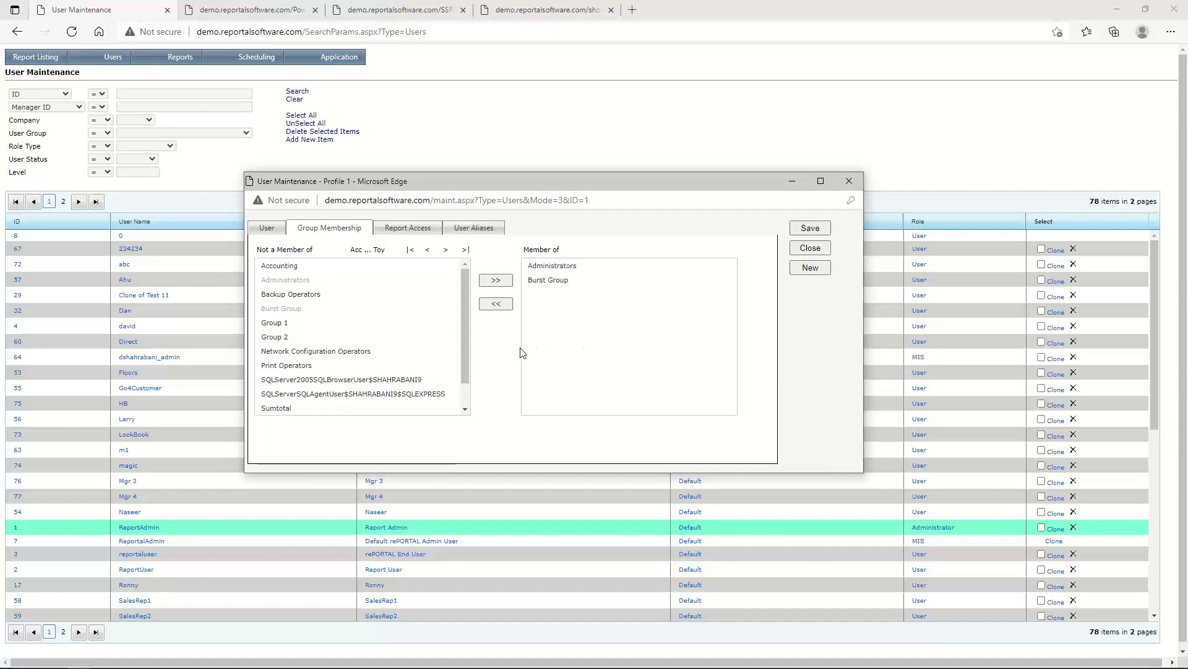
{"action": "left_click", "coordinate": [420, 235]}
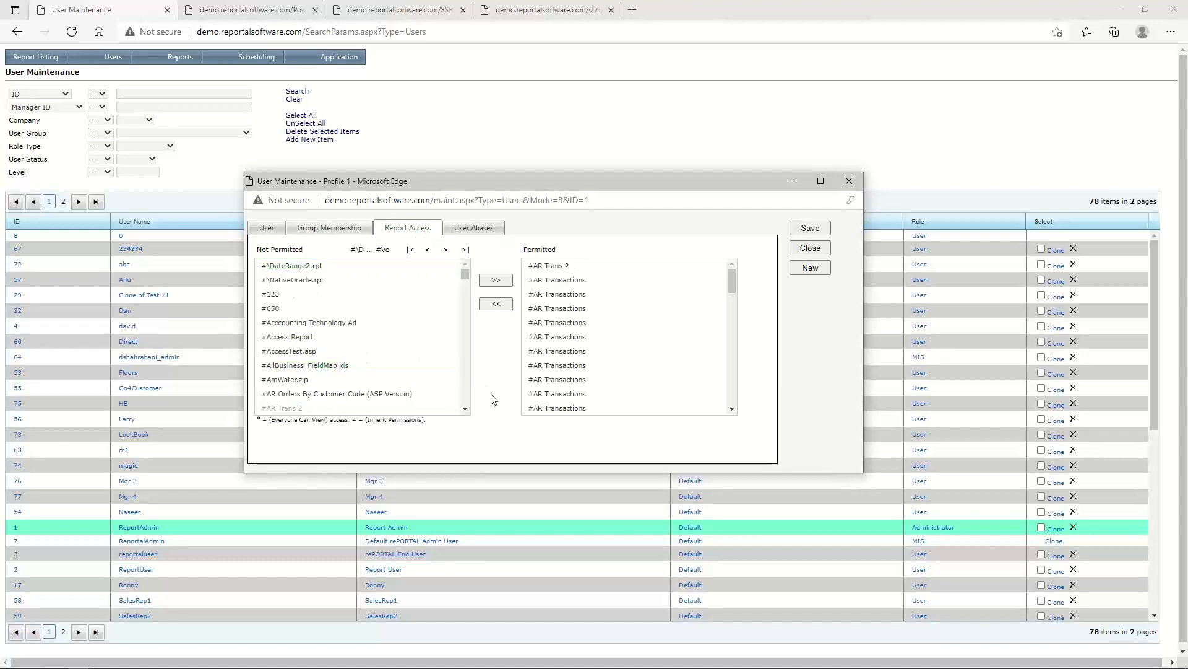
{"action": "left_click", "coordinate": [478, 235]}
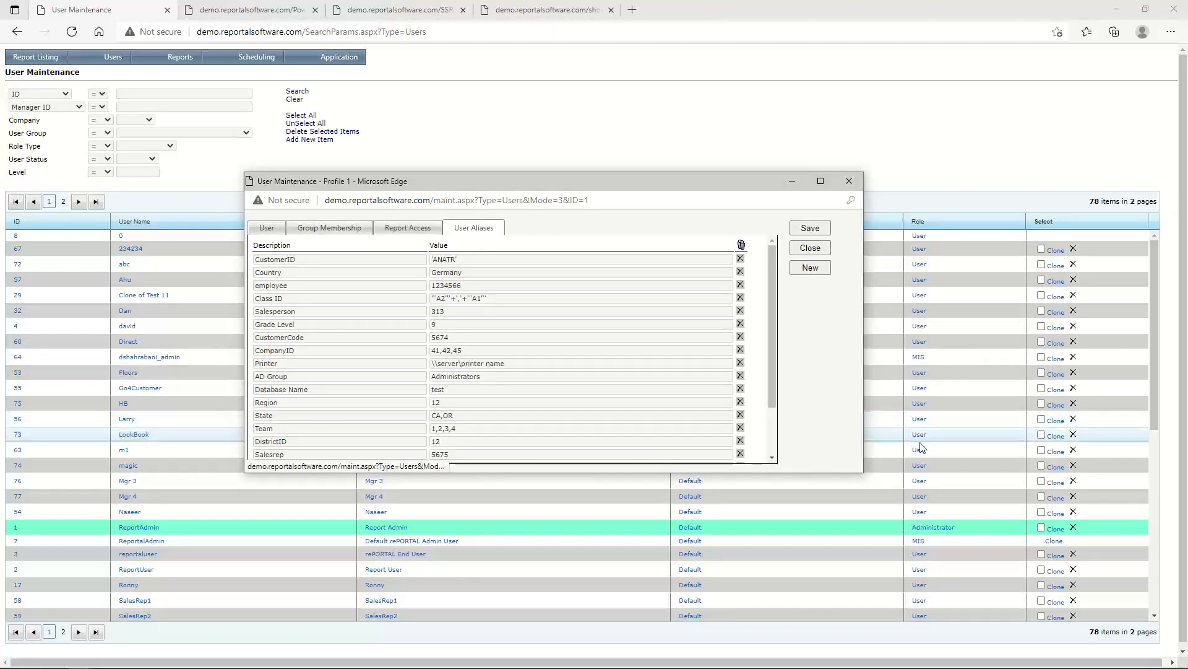
{"action": "left_click_drag", "start_coordinate": [864, 473], "coordinate": [913, 536]}
{"action": "left_click_drag", "start_coordinate": [771, 371], "coordinate": [770, 292]}
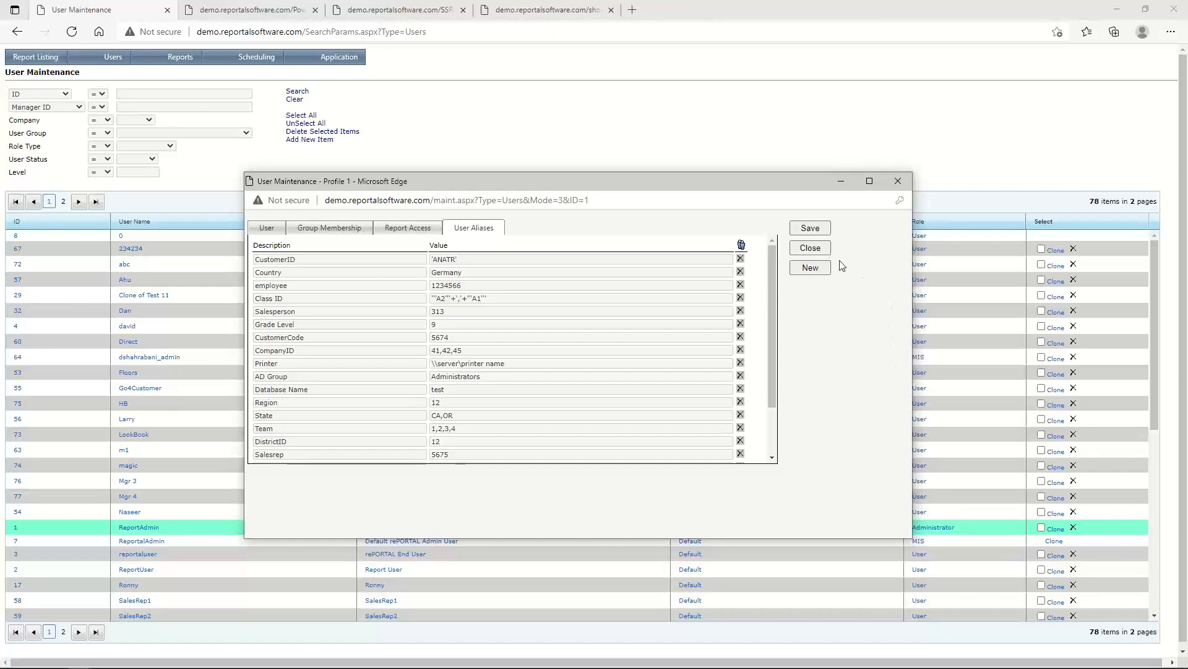
{"action": "left_click", "coordinate": [810, 248]}
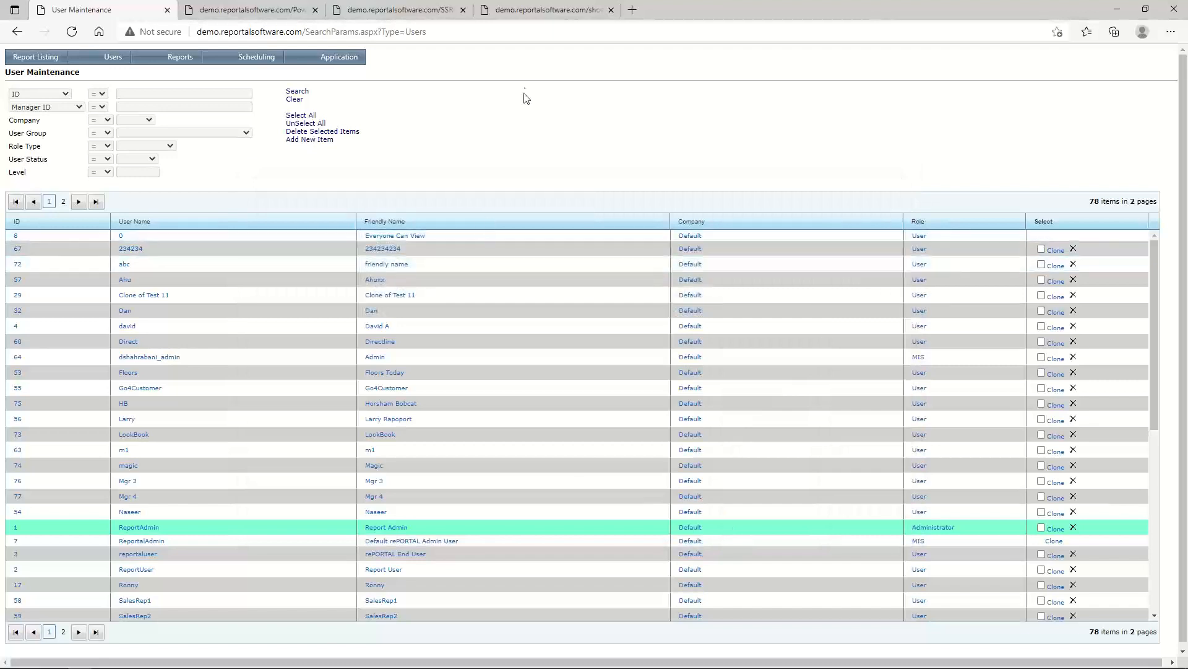
- Go to User Group Maintenance and list all user groups
{"action": "mouse_move", "coordinate": [114, 59]}
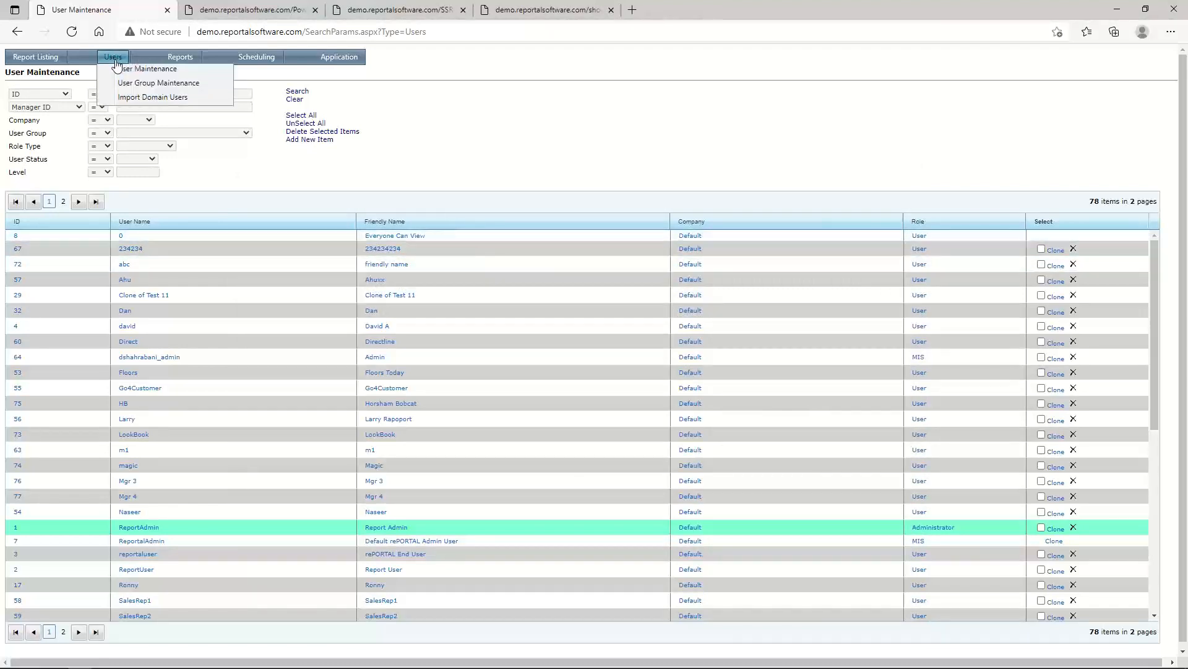
{"action": "left_click", "coordinate": [133, 92]}
{"action": "left_click", "coordinate": [311, 92]}
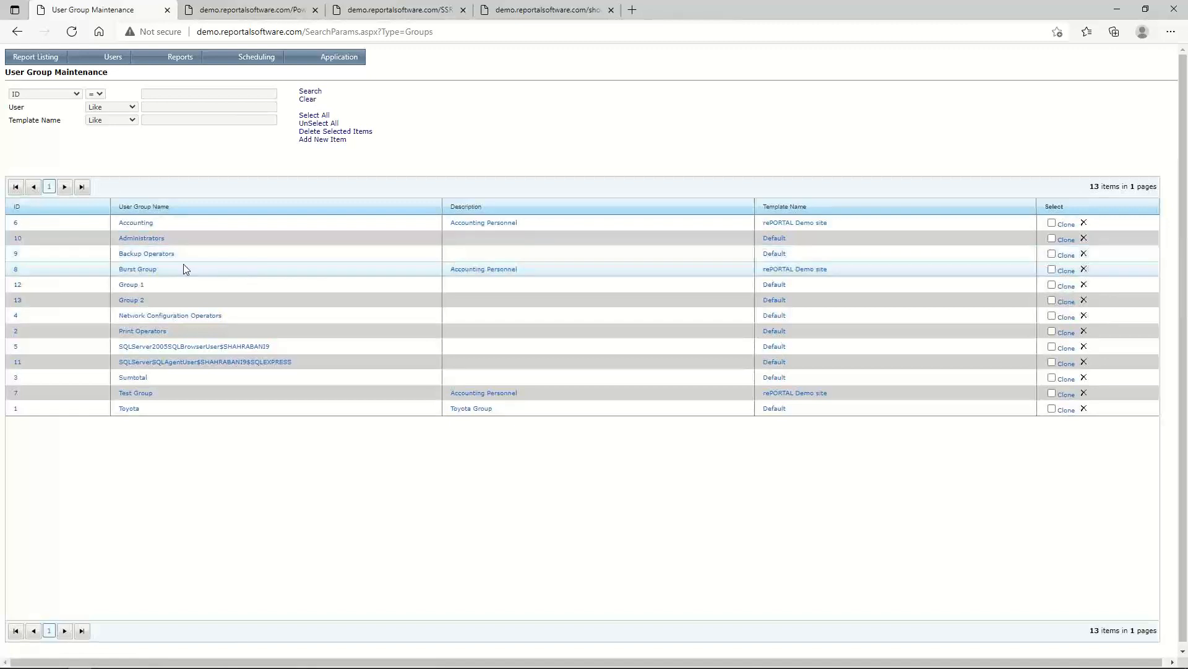
- Open the Accounting group, examine its membership, report access and group aliases, and close it without saving
{"action": "left_click", "coordinate": [135, 223]}
{"action": "left_click_drag", "start_coordinate": [279, 18], "coordinate": [617, 239]}
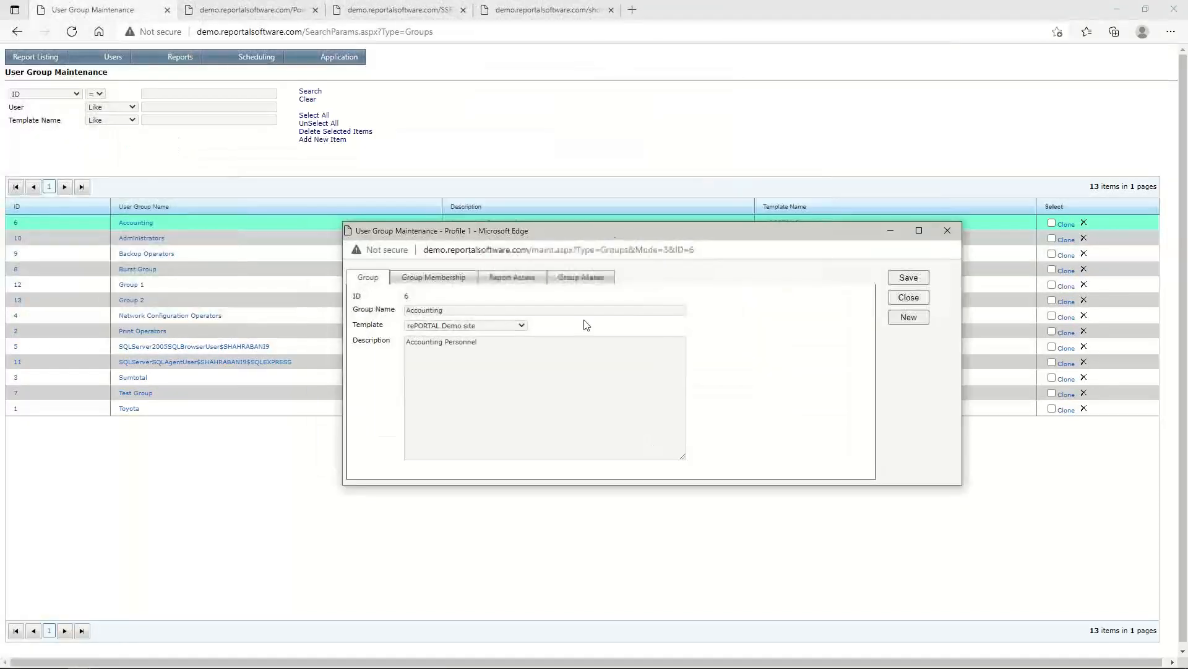
{"action": "left_click", "coordinate": [443, 284]}
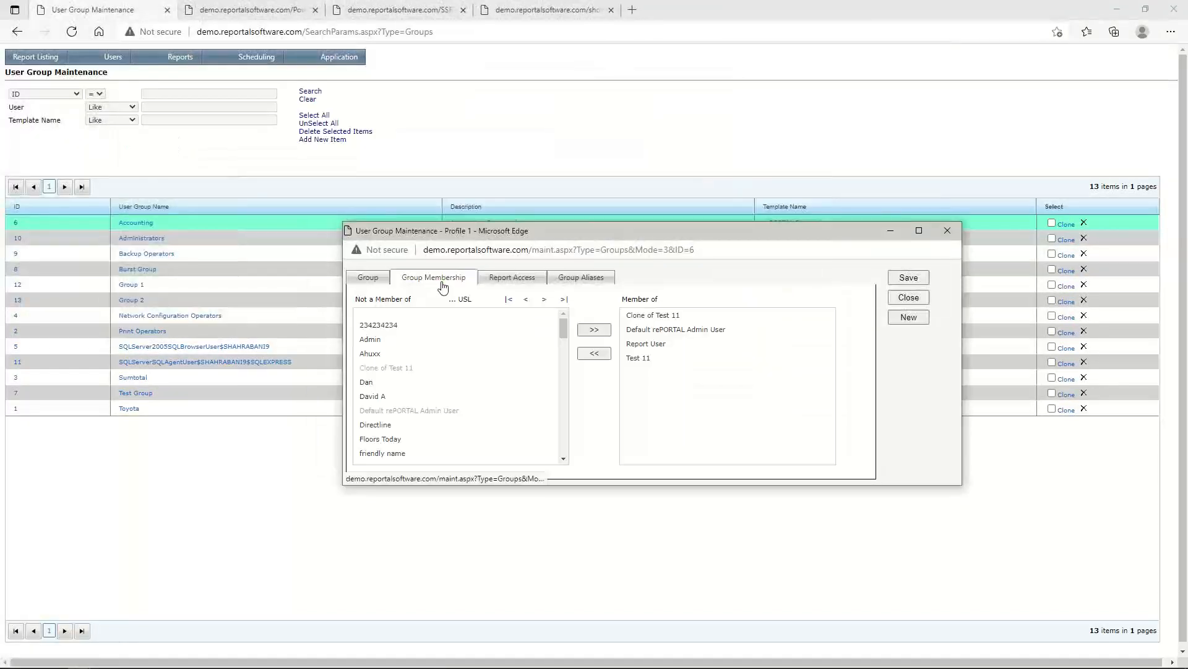
{"action": "left_click", "coordinate": [523, 282]}
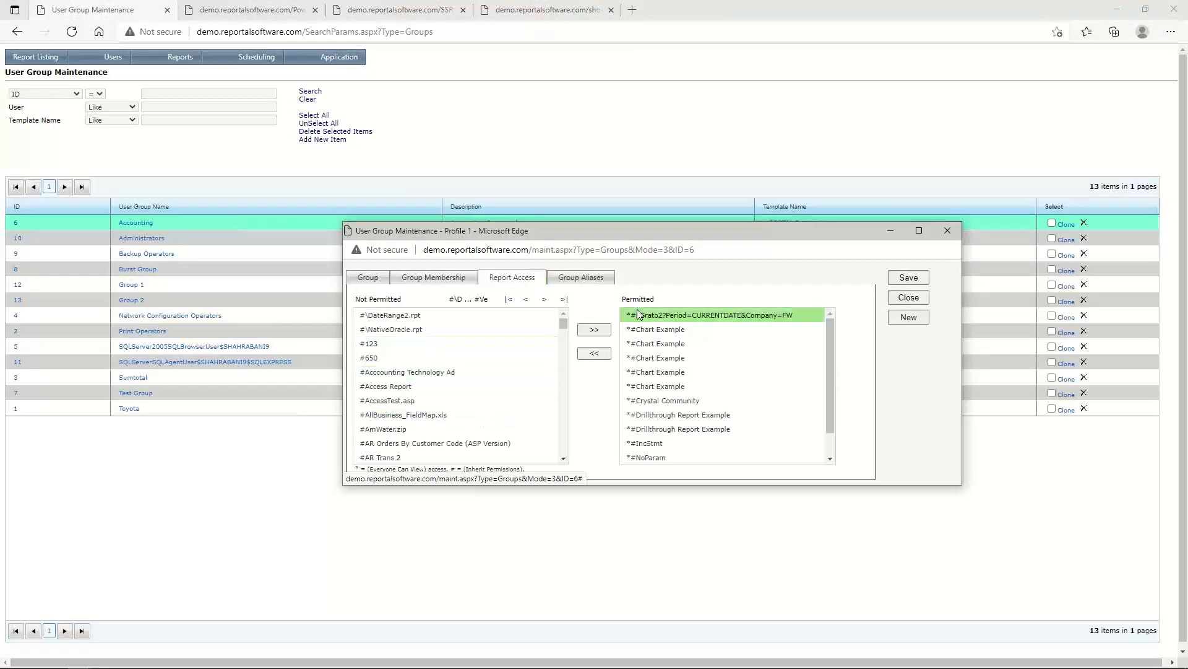
{"action": "left_click", "coordinate": [588, 280]}
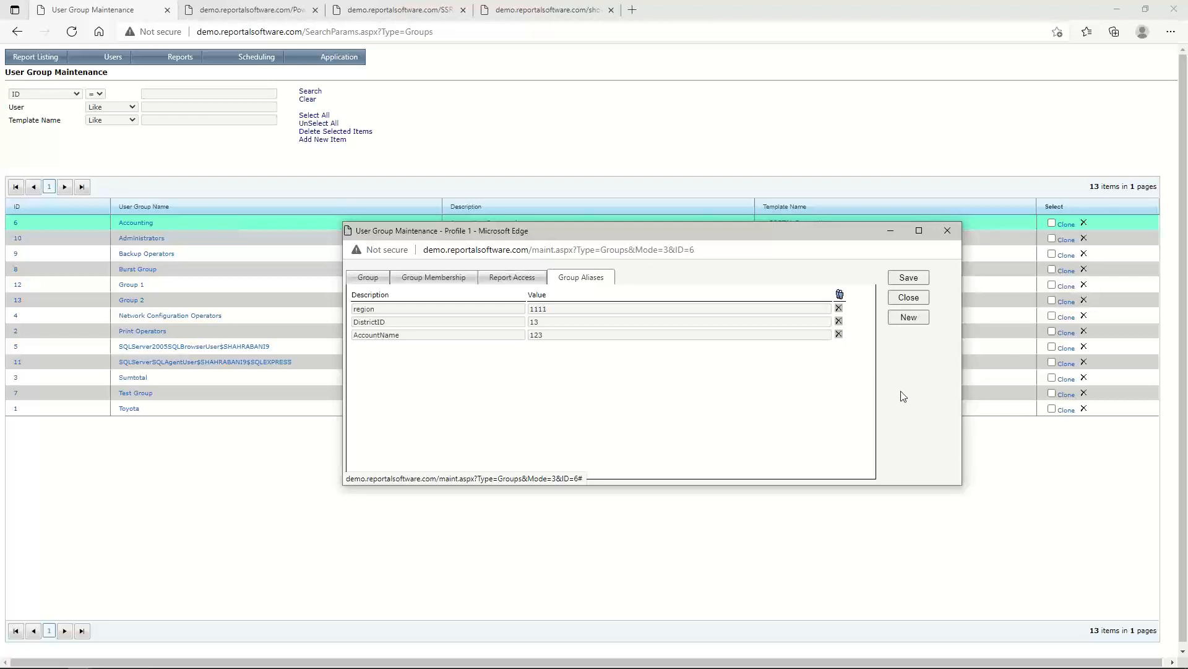
{"action": "left_click", "coordinate": [909, 298]}
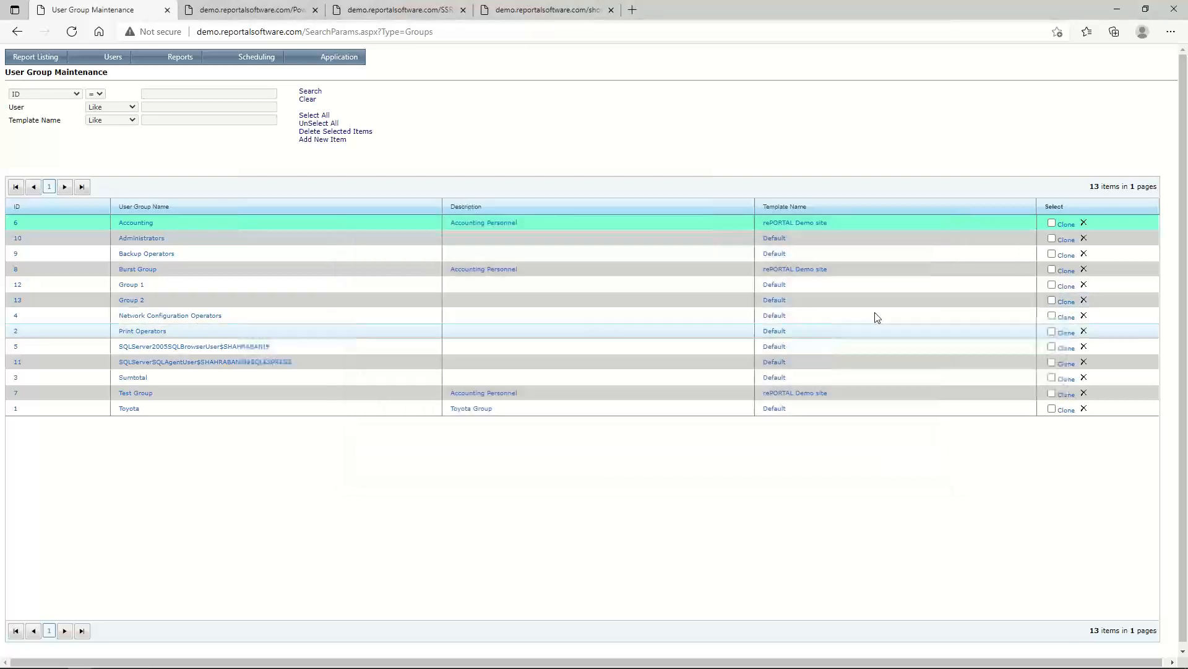
- Go to Import Domain Users and try the search for groups before returning to the search for users
{"action": "mouse_move", "coordinate": [114, 58]}
{"action": "left_click", "coordinate": [132, 103]}
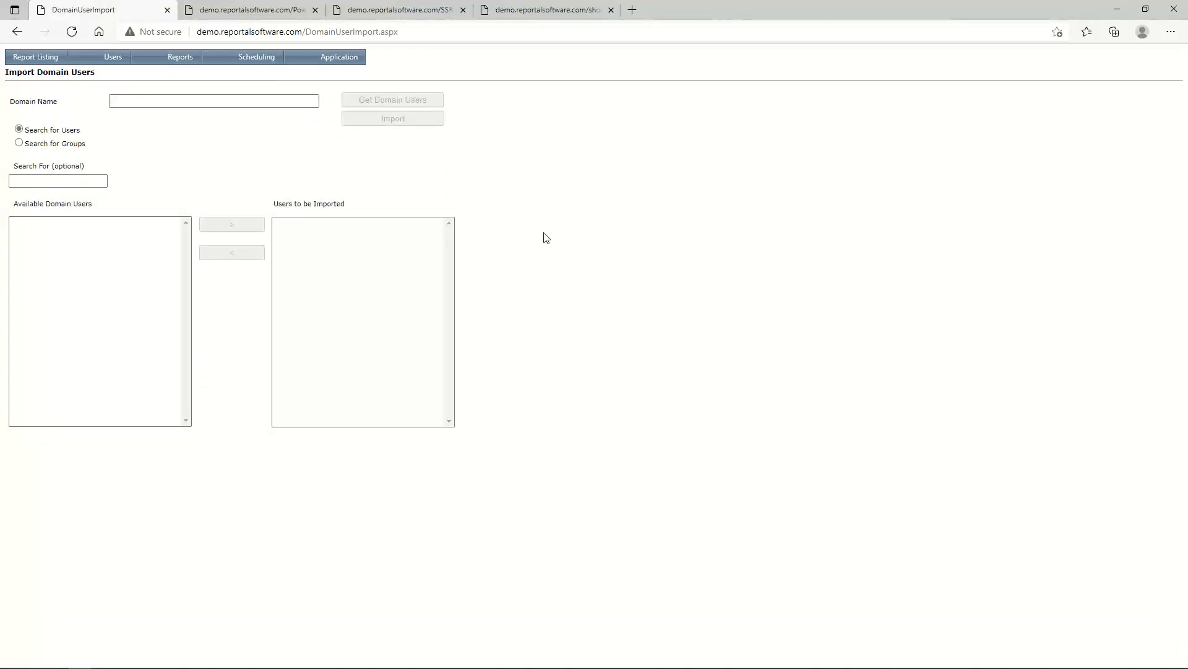
{"action": "left_click", "coordinate": [21, 143]}
{"action": "left_click", "coordinate": [19, 130]}
- In Report Maintenance, search for reports of type Crystal.NET that are Not Scheduled
{"action": "mouse_move", "coordinate": [180, 56]}
{"action": "left_click", "coordinate": [199, 76]}
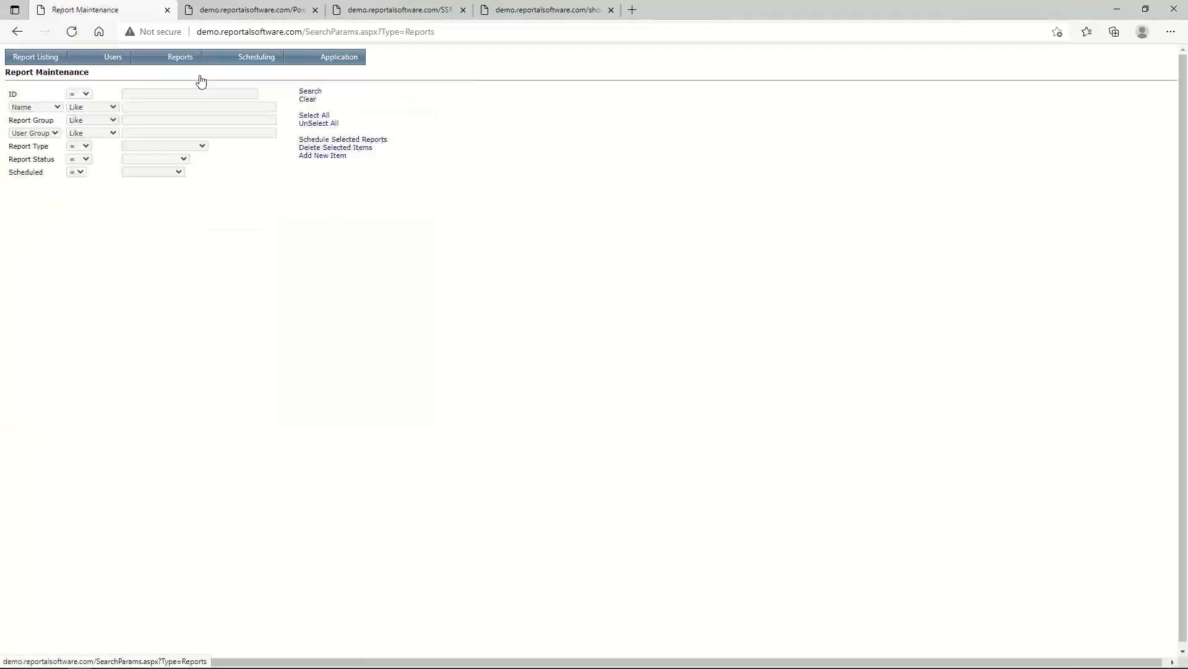
{"action": "left_click", "coordinate": [205, 147]}
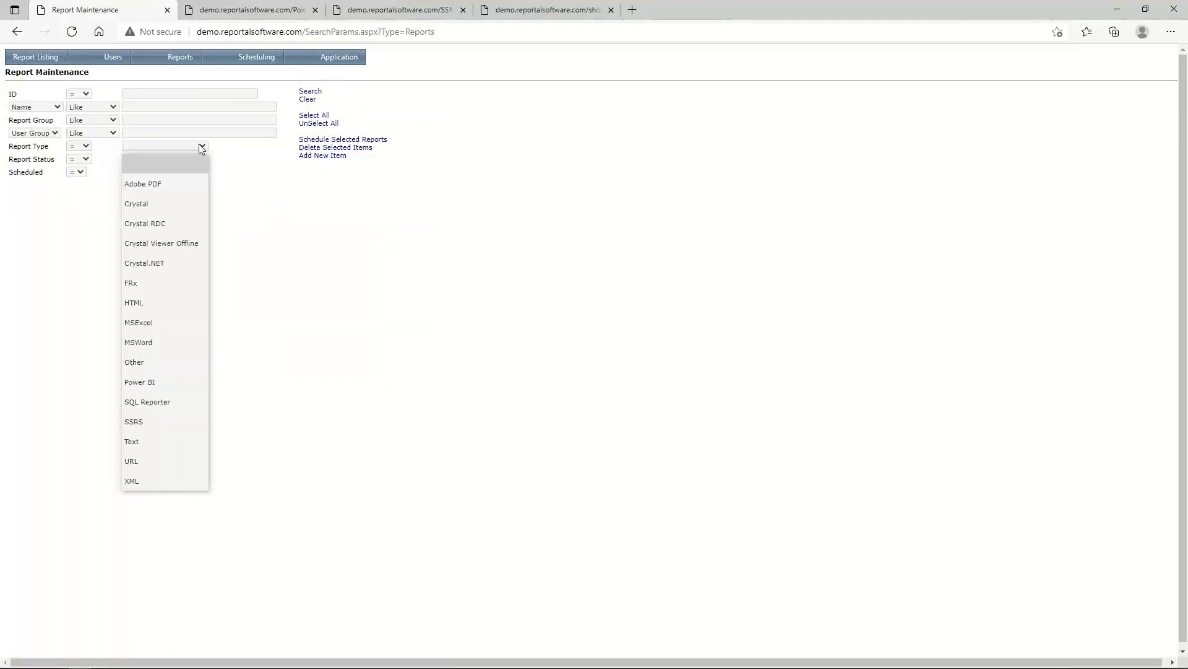
{"action": "left_click", "coordinate": [172, 266]}
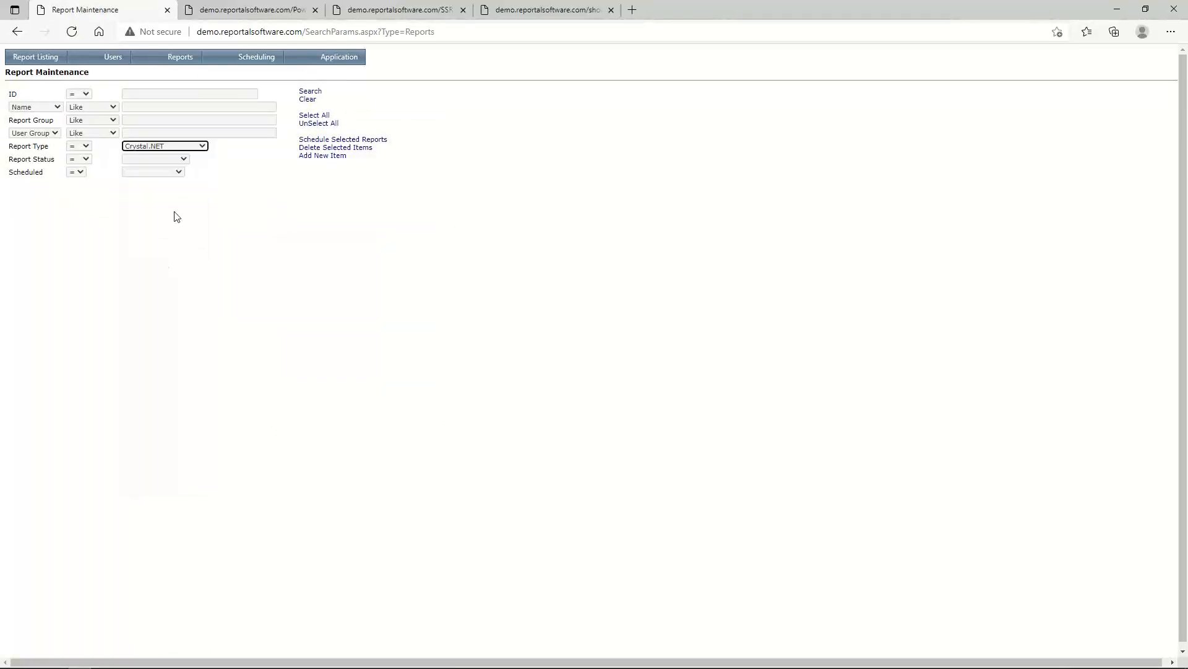
{"action": "left_click", "coordinate": [179, 172]}
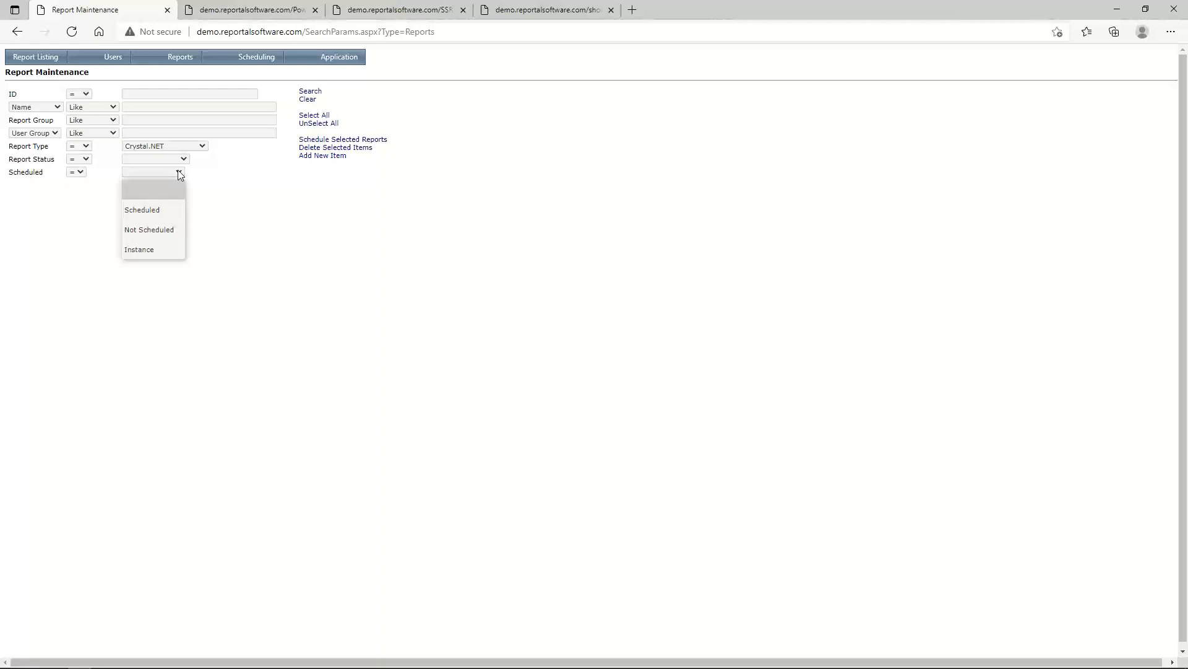
{"action": "left_click", "coordinate": [157, 229]}
{"action": "left_click", "coordinate": [310, 93]}
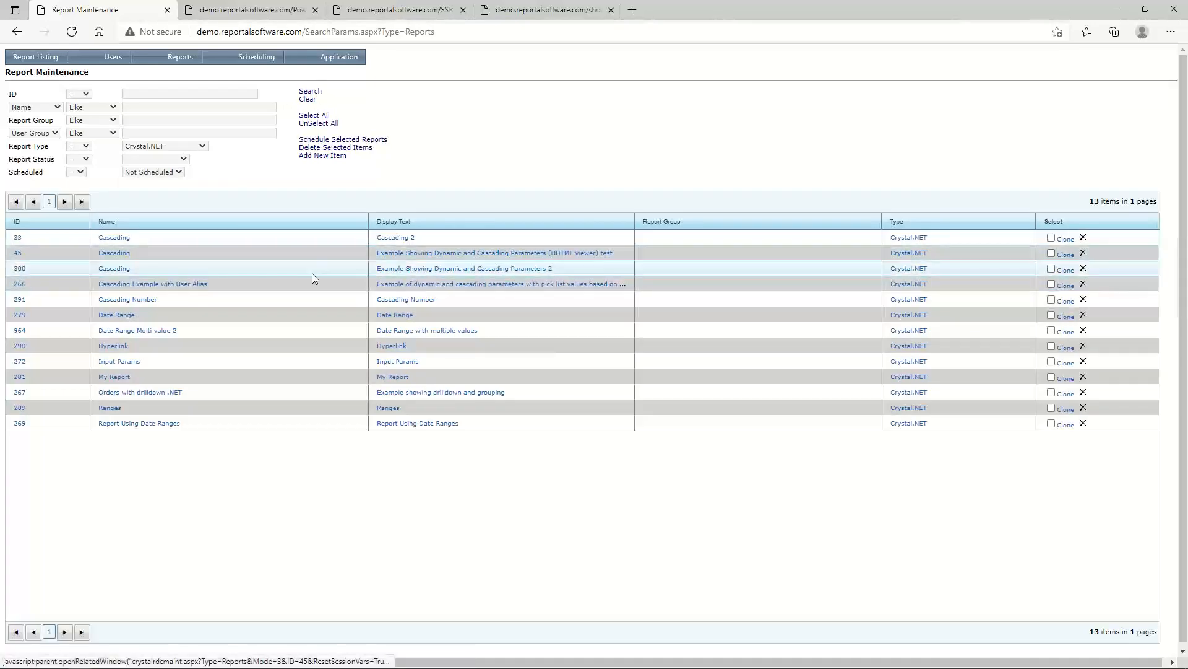
- Open the Cascading report with ID 45 and examine its file name, display text and export format choices
{"action": "left_click", "coordinate": [422, 255]}
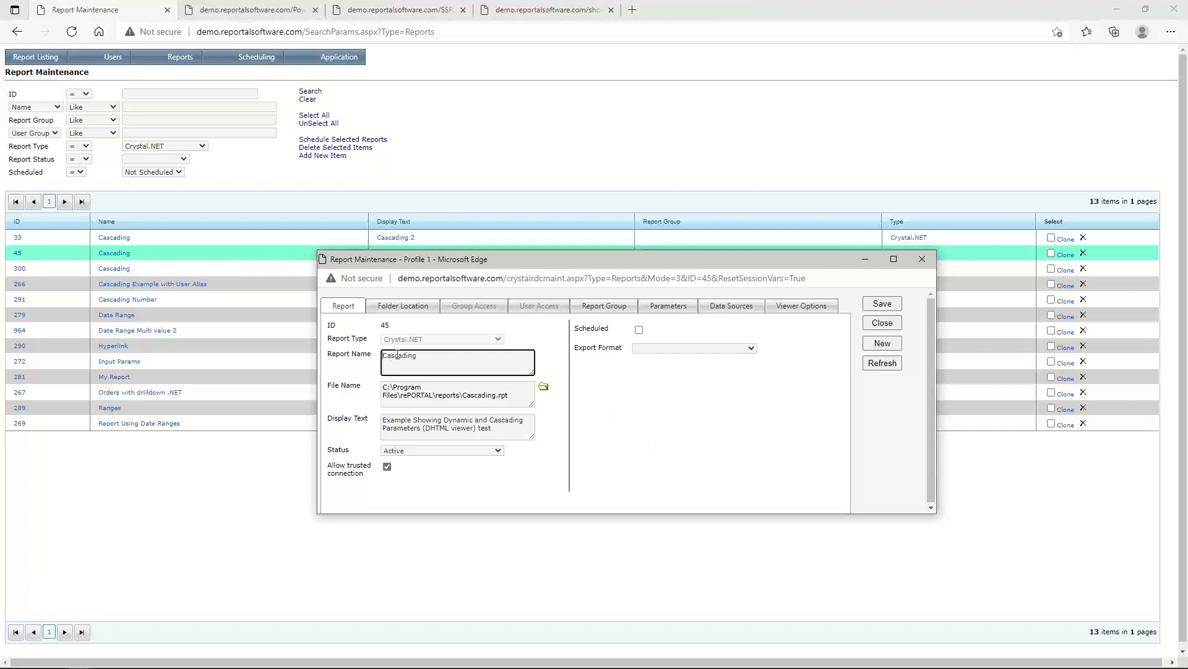
{"action": "left_click_drag", "start_coordinate": [509, 395], "coordinate": [466, 394]}
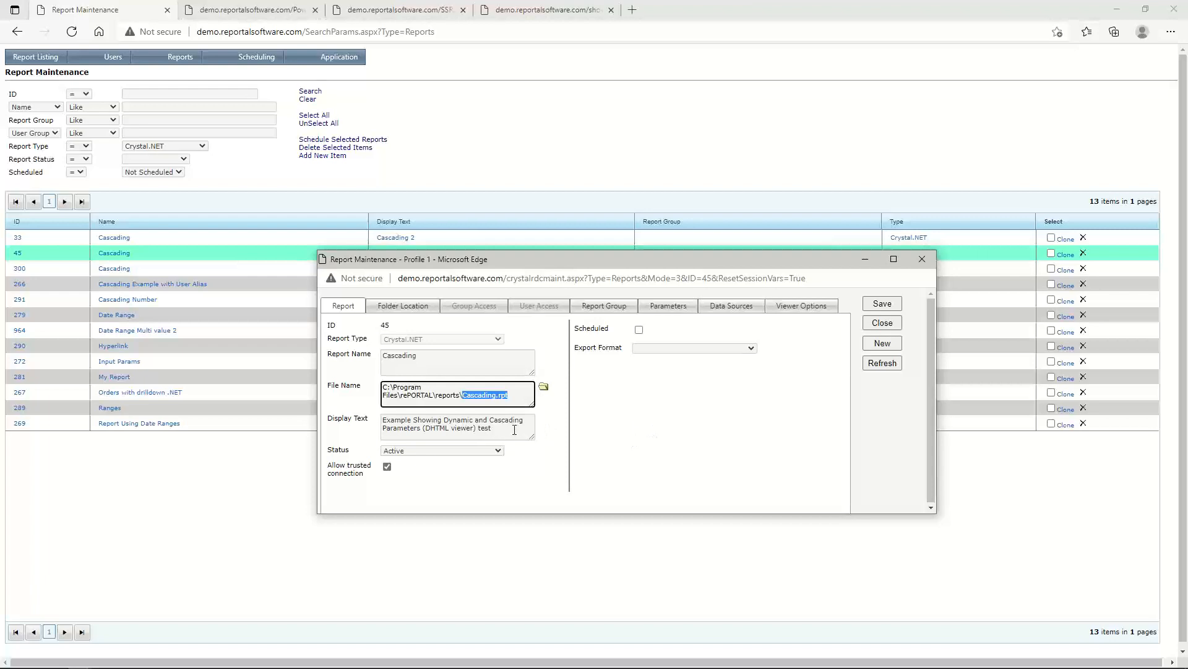
{"action": "left_click_drag", "start_coordinate": [514, 430], "coordinate": [382, 420]}
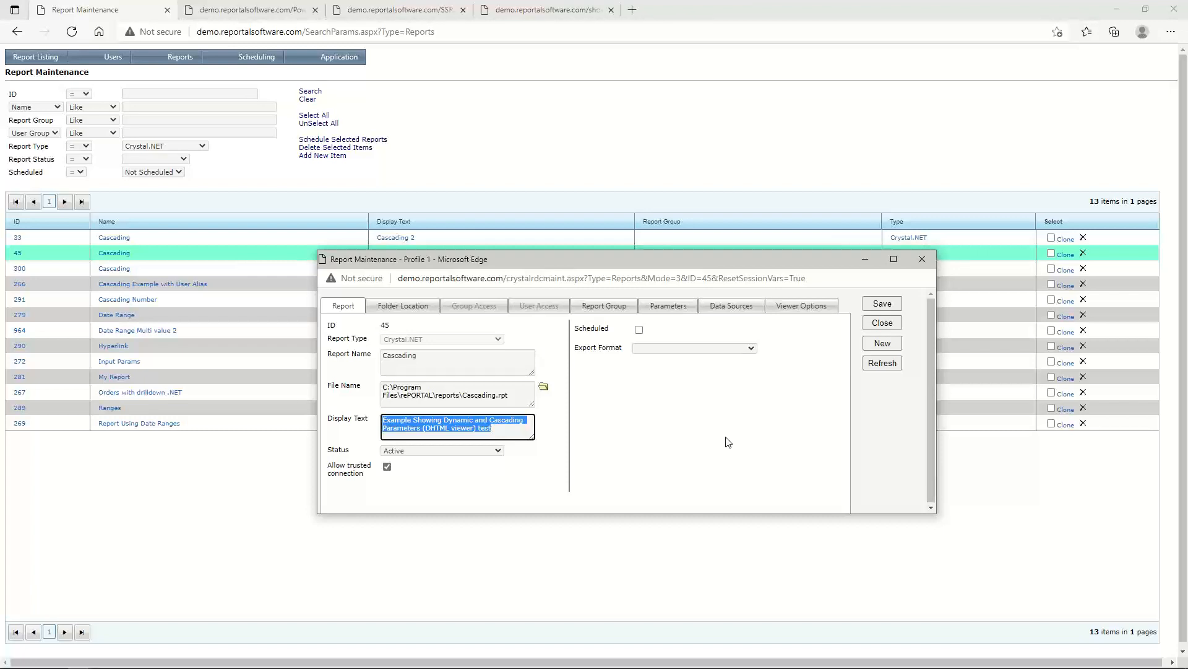
{"action": "left_click", "coordinate": [648, 348]}
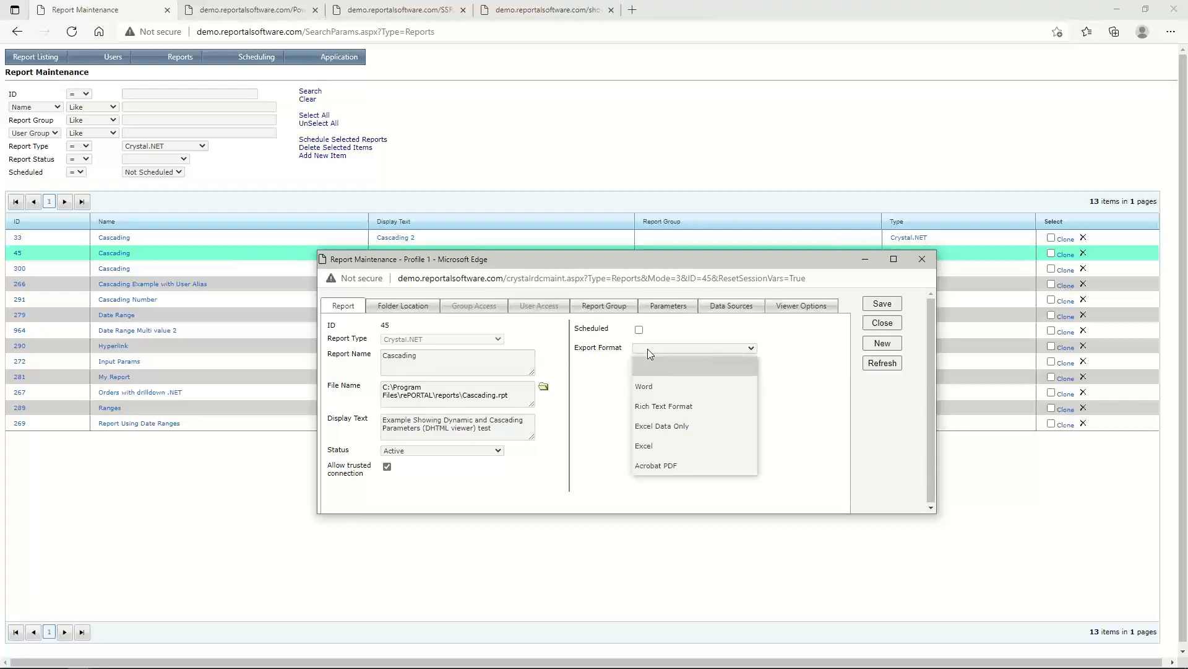
{"action": "left_click", "coordinate": [827, 412]}
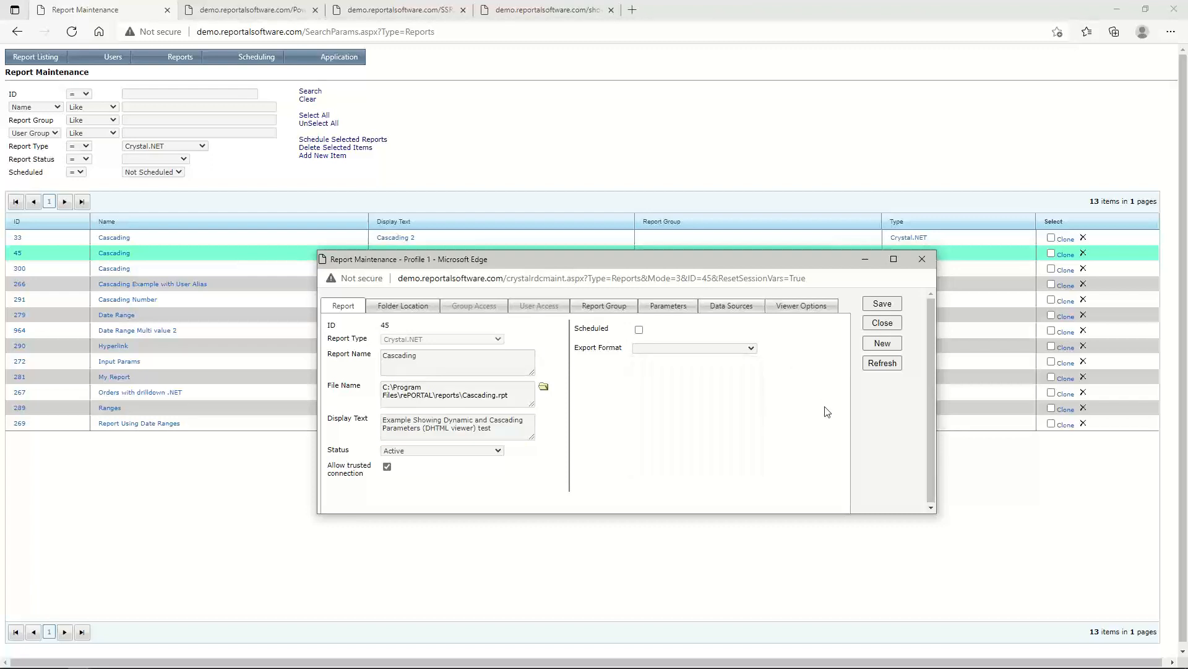
- Examine the Cascading report's folder location and its Country and City parameters
{"action": "left_click", "coordinate": [423, 306]}
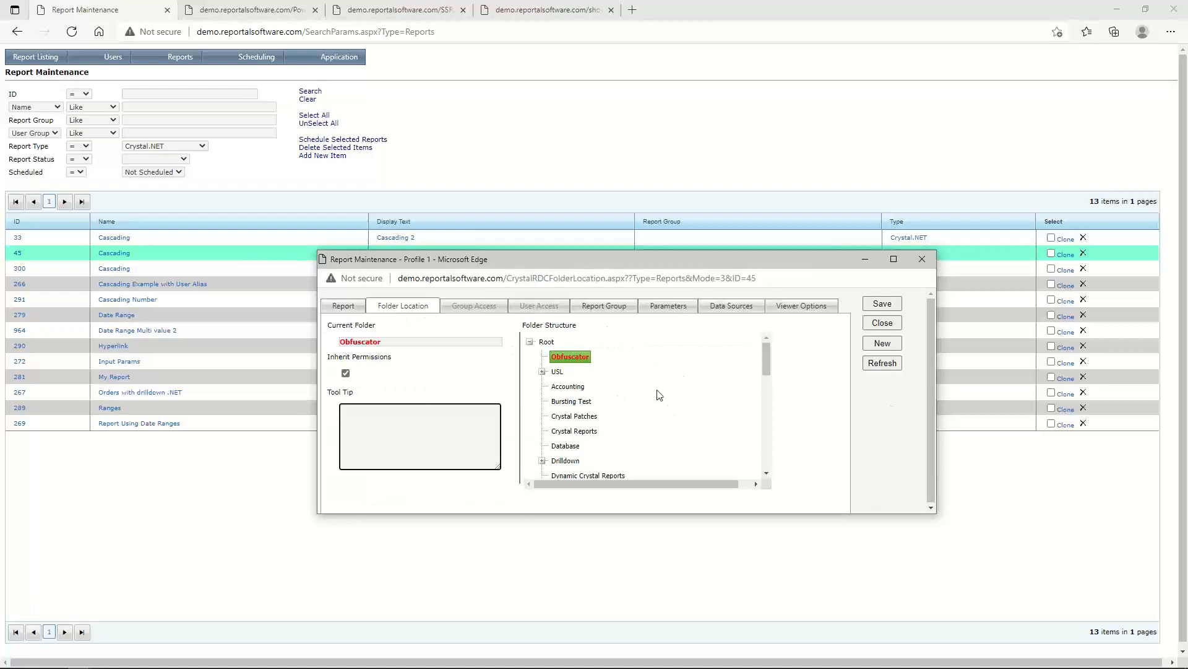
{"action": "mouse_move", "coordinate": [765, 354]}
{"action": "left_mouse_down"}
{"action": "mouse_move", "coordinate": [766, 382]}
{"action": "mouse_move", "coordinate": [766, 354]}
{"action": "left_mouse_up"}
{"action": "left_click", "coordinate": [670, 308]}
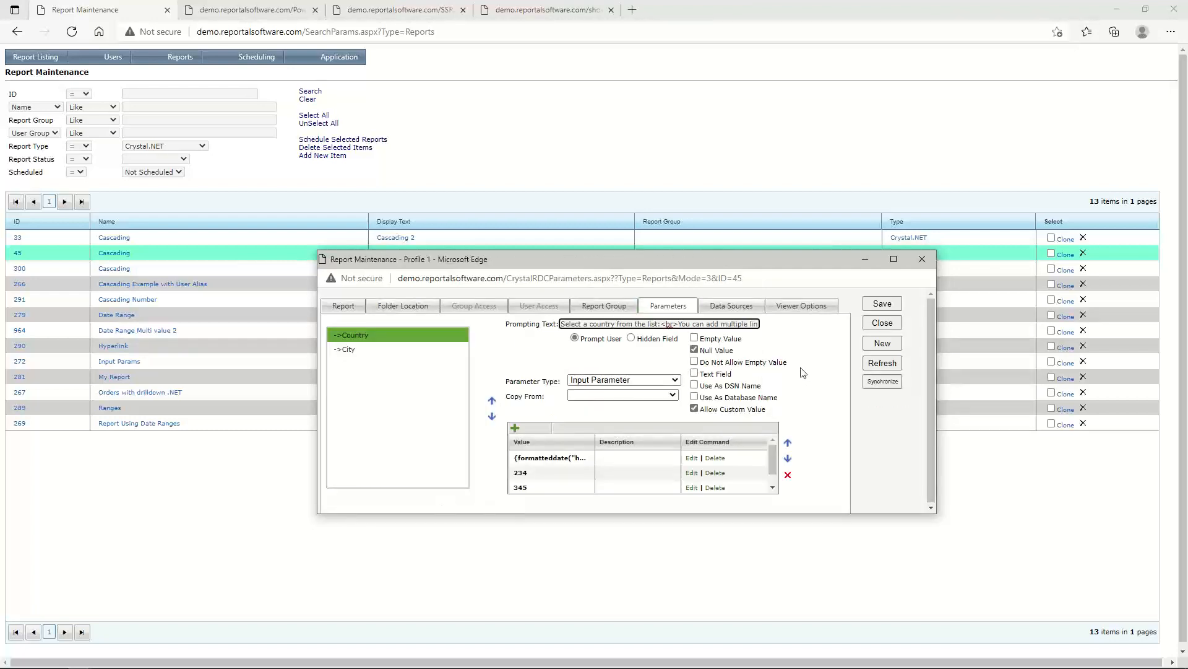
{"action": "left_click", "coordinate": [370, 348]}
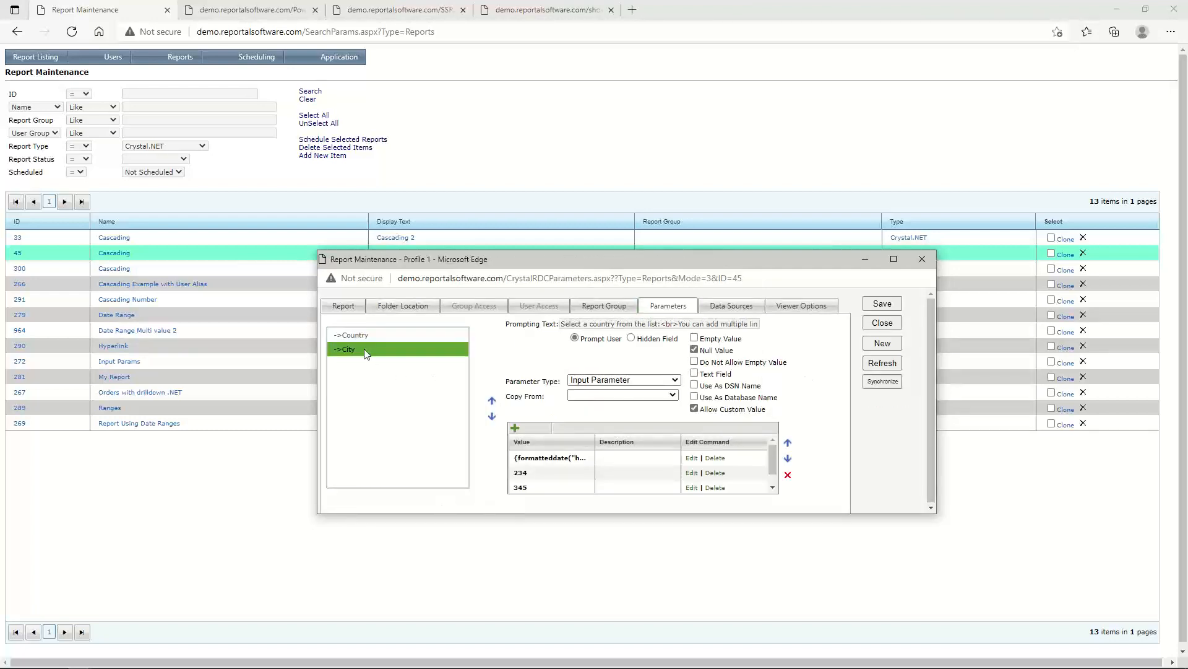
{"action": "left_click", "coordinate": [369, 336]}
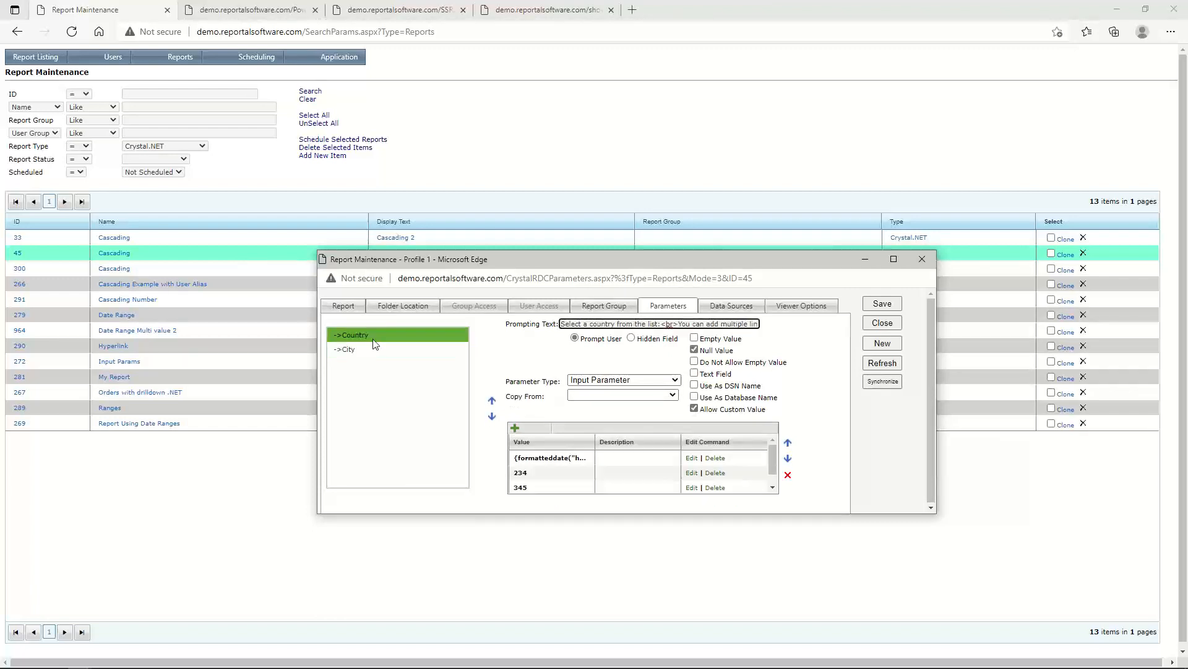
- Try the SQL Report type for the Country parameter, view the available SQL reports, and switch the type to Dynamic Parameter
{"action": "left_click", "coordinate": [616, 382]}
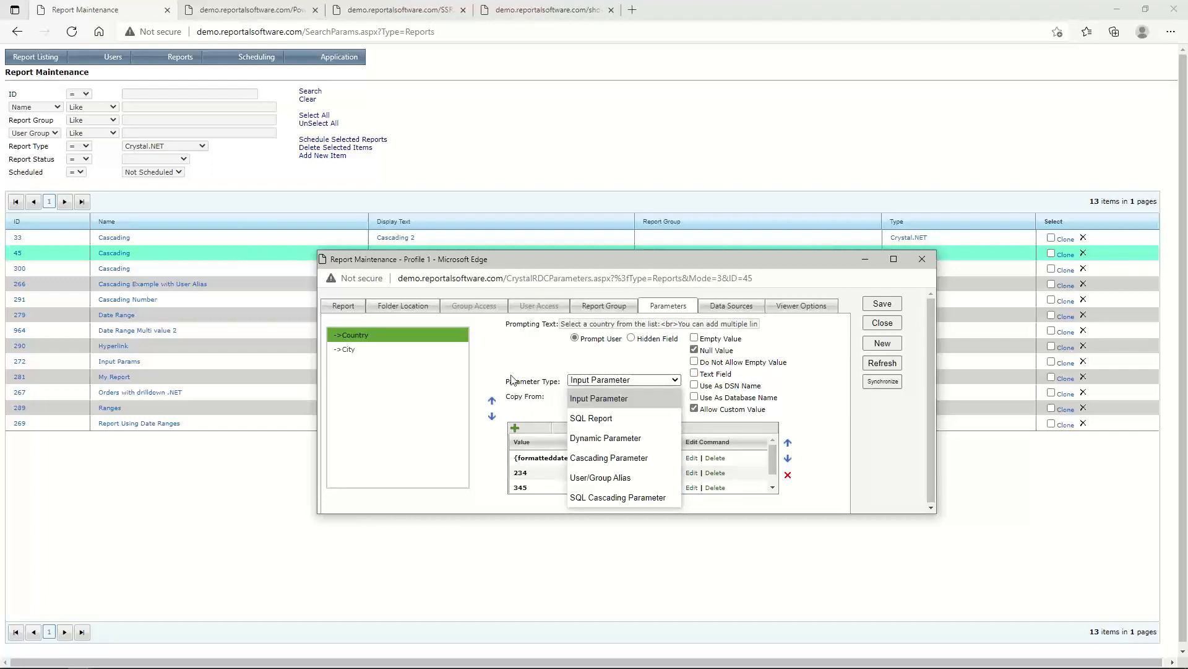
{"action": "left_click", "coordinate": [609, 419]}
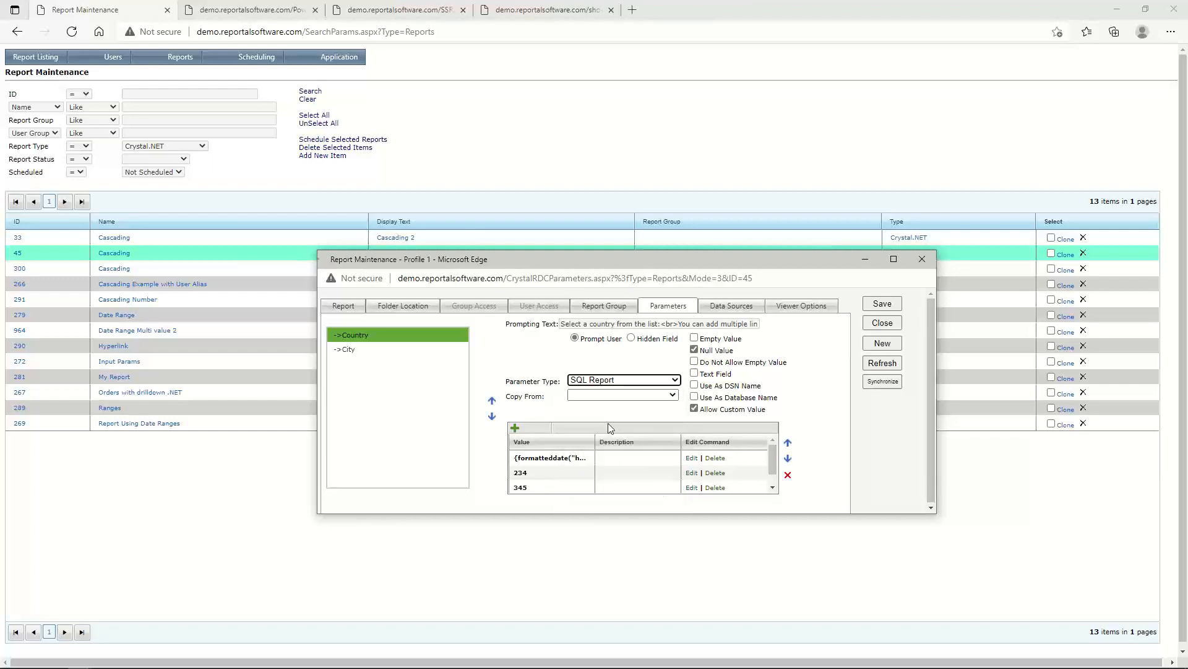
{"action": "left_click", "coordinate": [582, 407]}
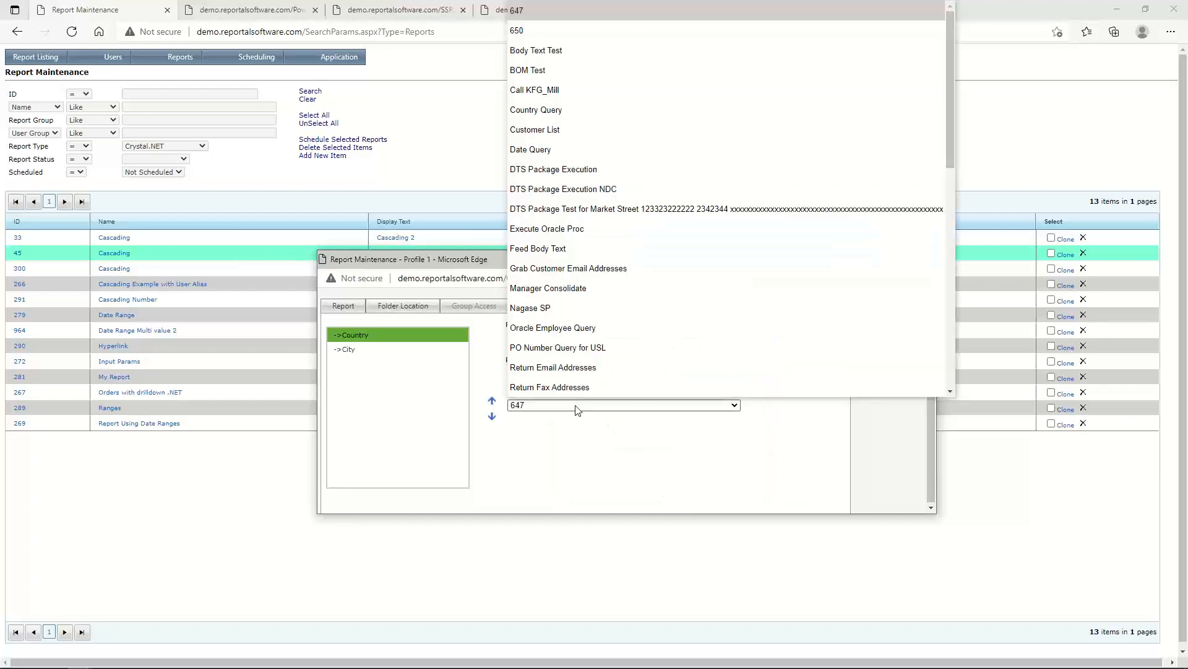
{"action": "left_click", "coordinate": [637, 437]}
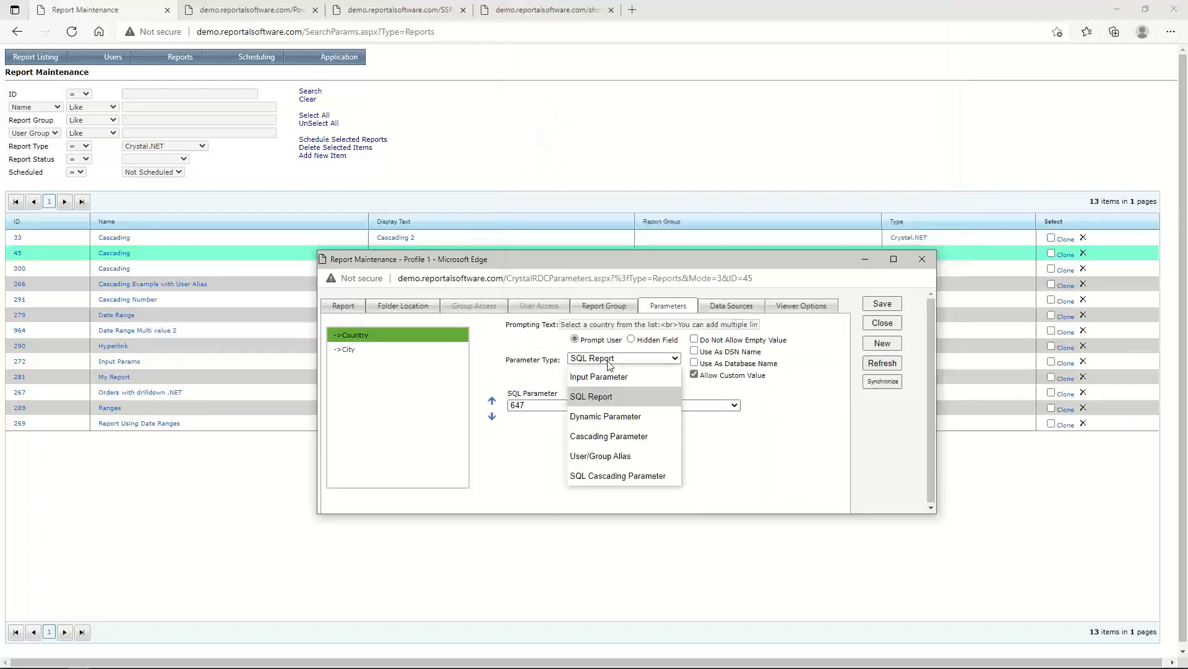
{"action": "left_click", "coordinate": [612, 359]}
{"action": "left_click", "coordinate": [621, 420]}
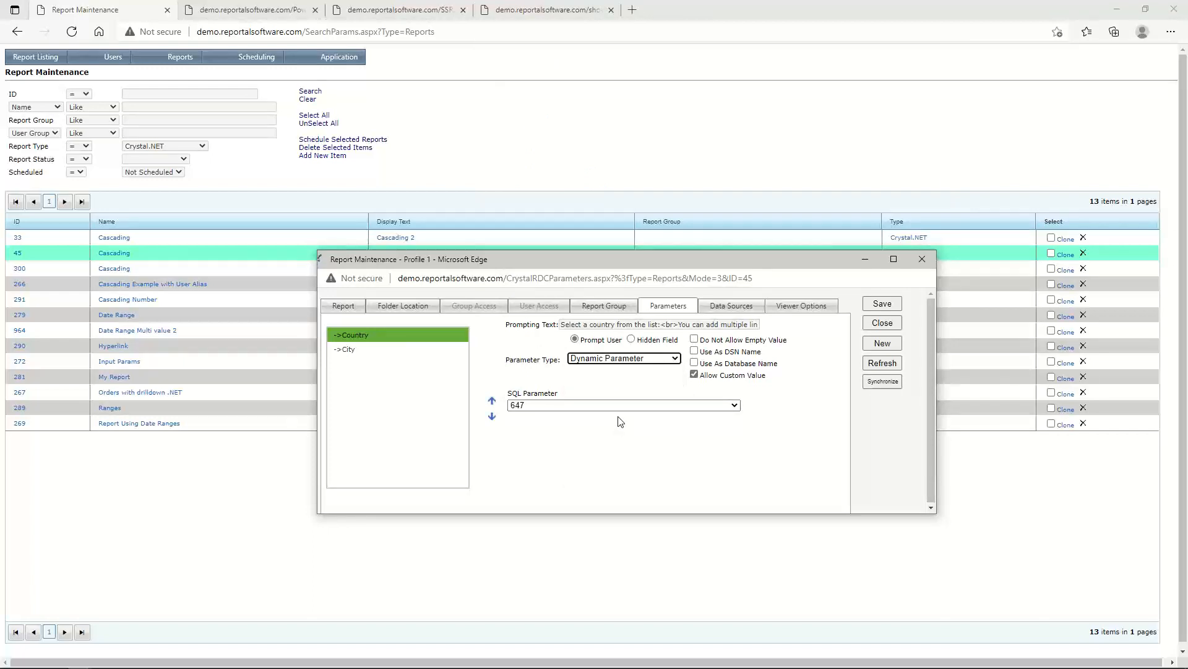
- Try the SQL Cascading Parameter type for the Country parameter with the query "select col1 where user name"
{"action": "left_click", "coordinate": [611, 383]}
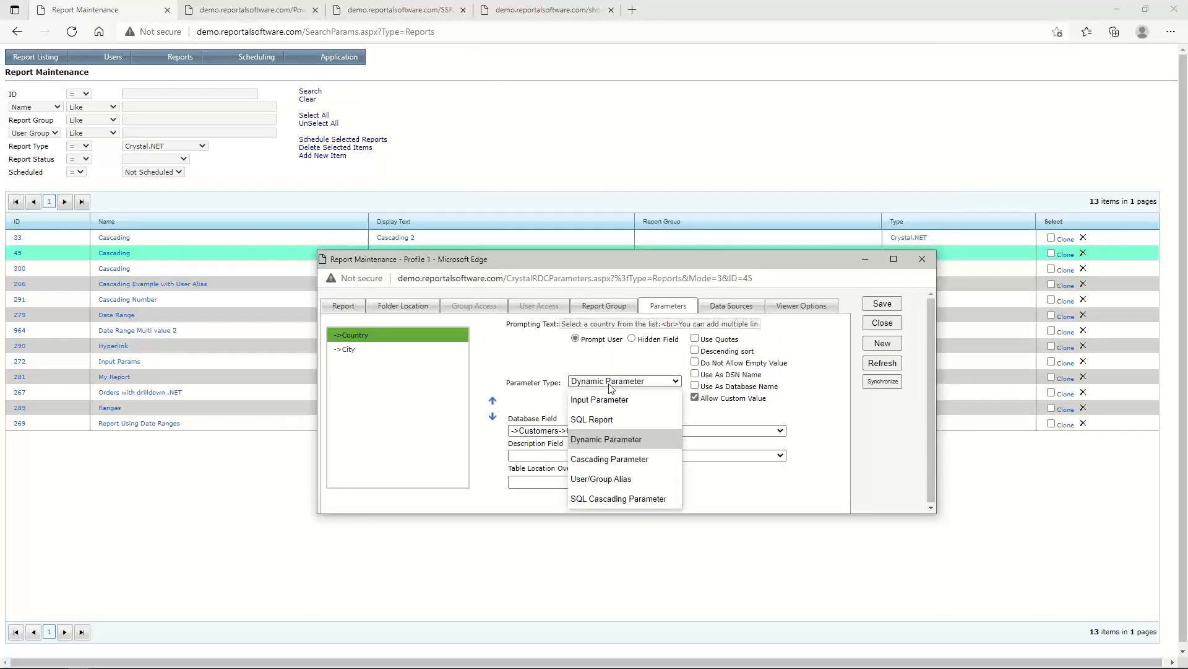
{"action": "left_click", "coordinate": [613, 498]}
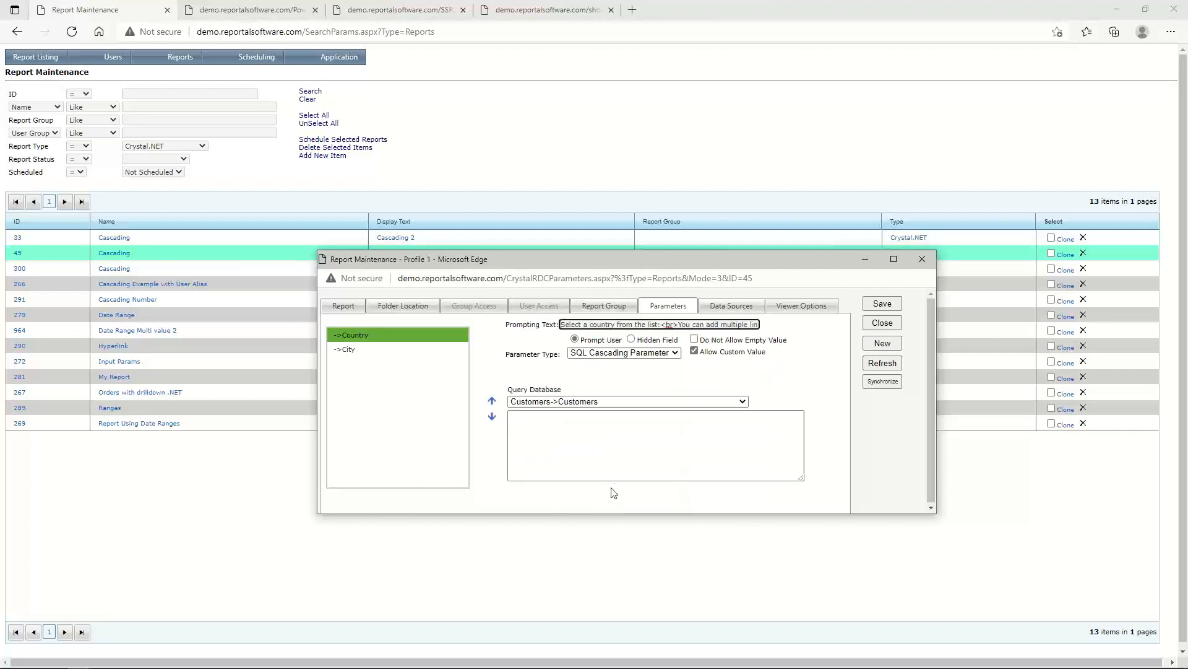
{"action": "left_click", "coordinate": [598, 429]}
{"action": "type", "text": "sel"}
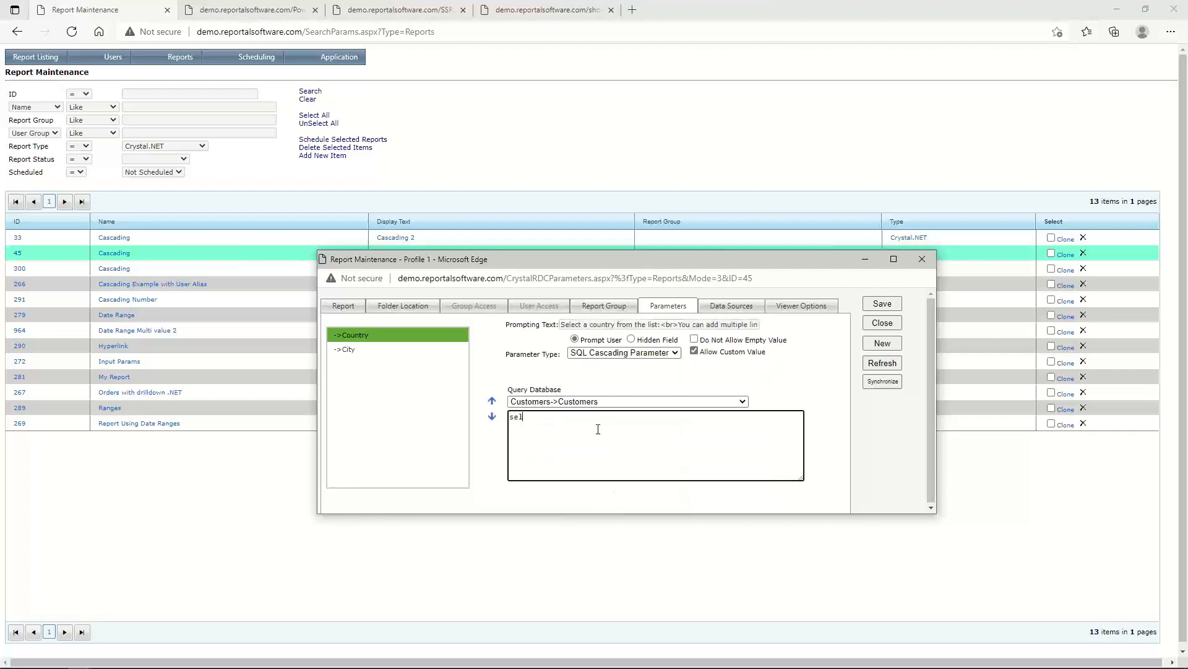
{"action": "type", "text": "ect col1 where user name"}
- Examine the report's data source providers and viewer options, and close it without saving the report or updating the browser's stored password
{"action": "left_click", "coordinate": [731, 307]}
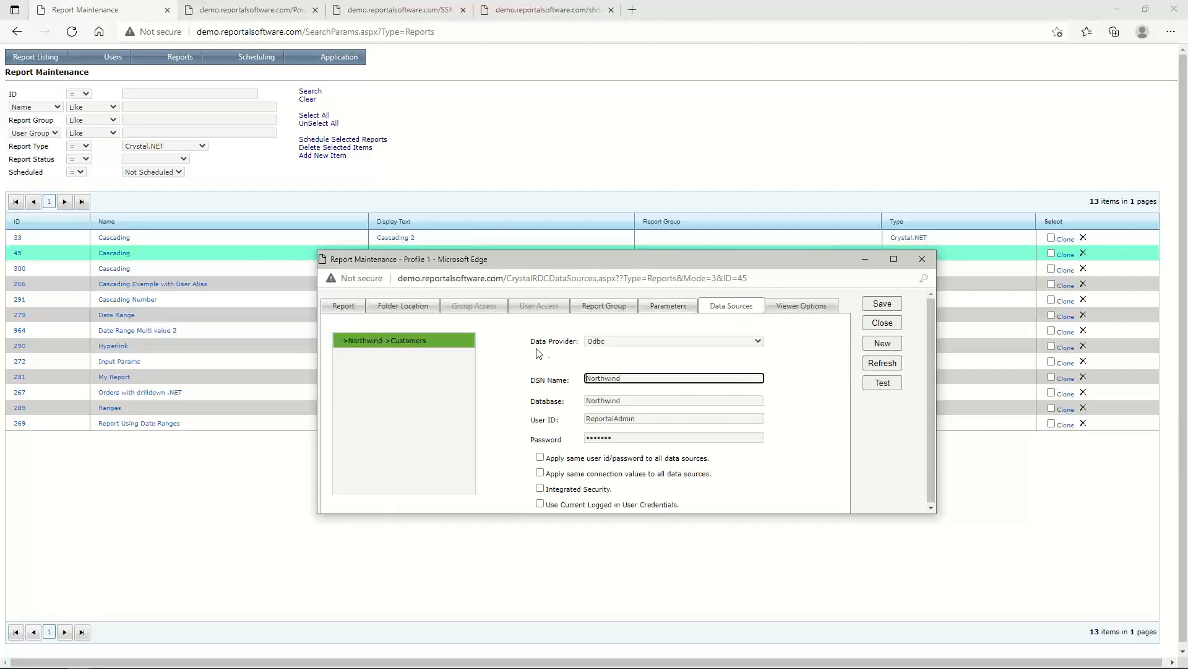
{"action": "left_click", "coordinate": [619, 342]}
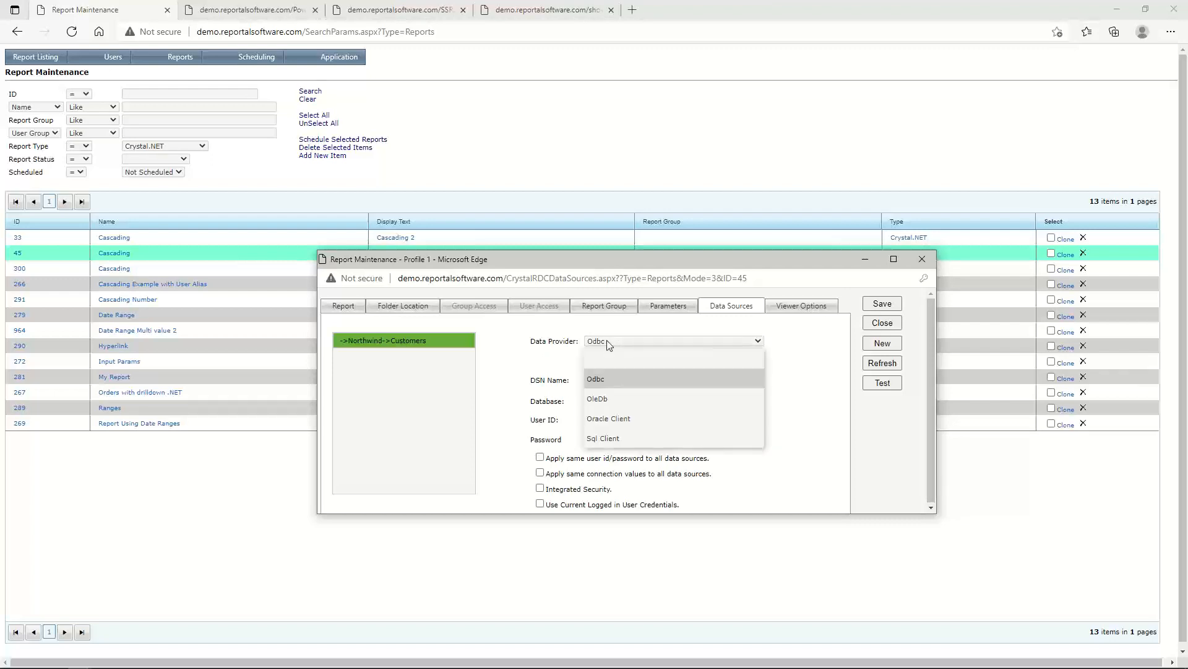
{"action": "left_click", "coordinate": [531, 345]}
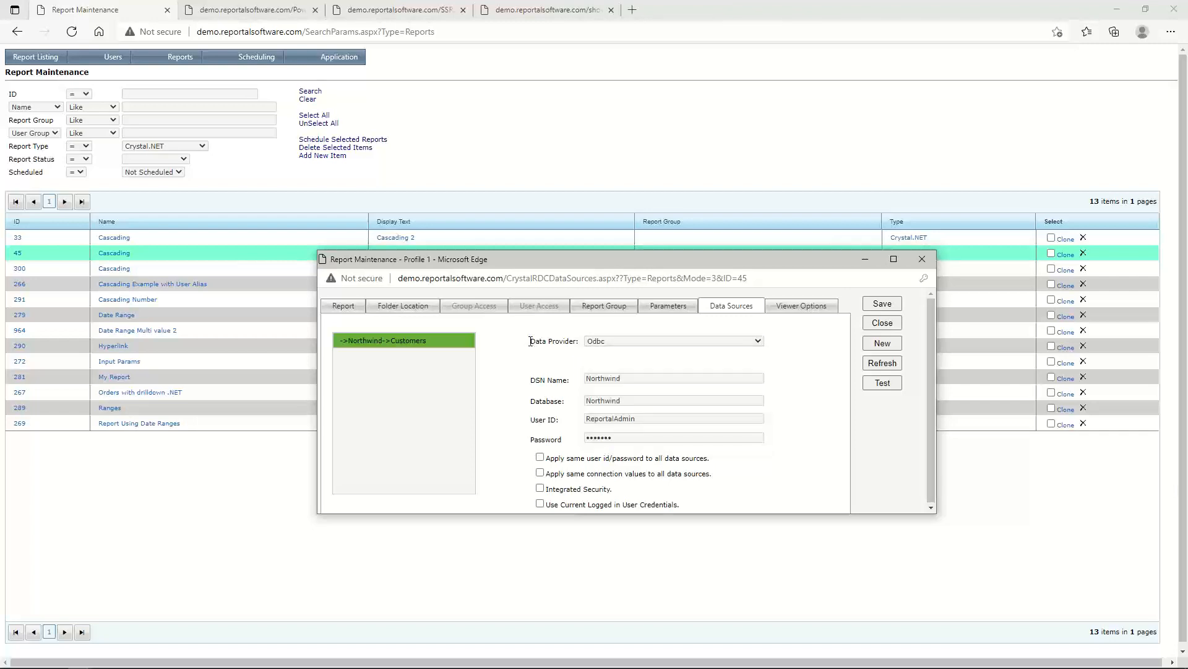
{"action": "left_click", "coordinate": [800, 307]}
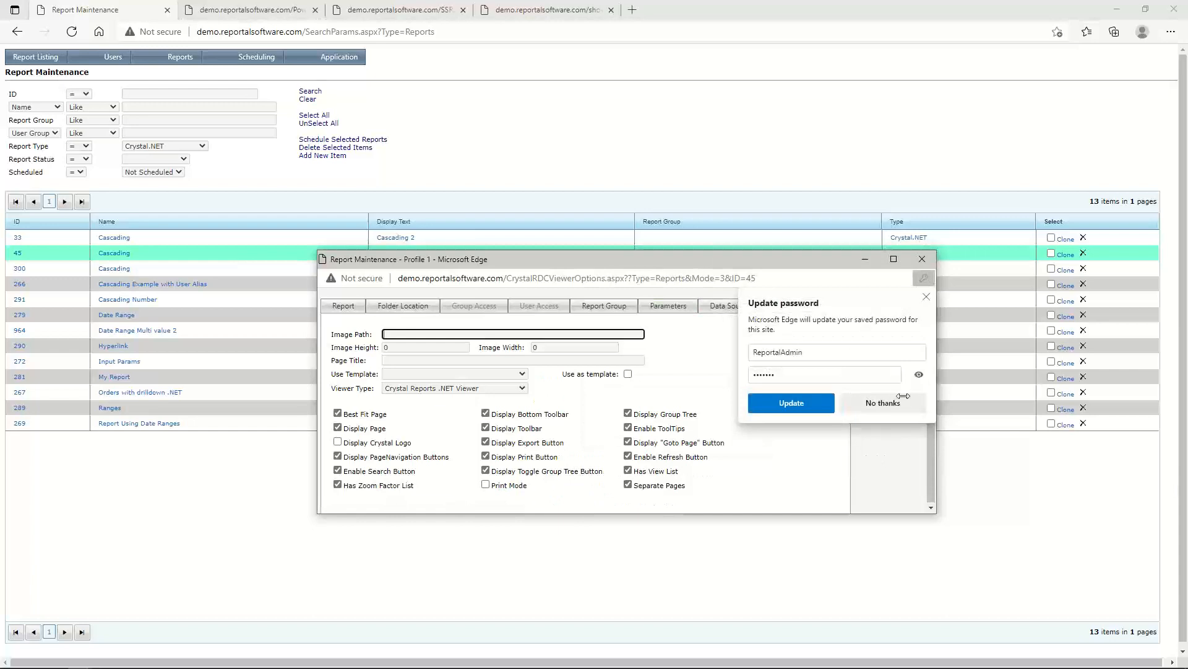
{"action": "left_click", "coordinate": [930, 298]}
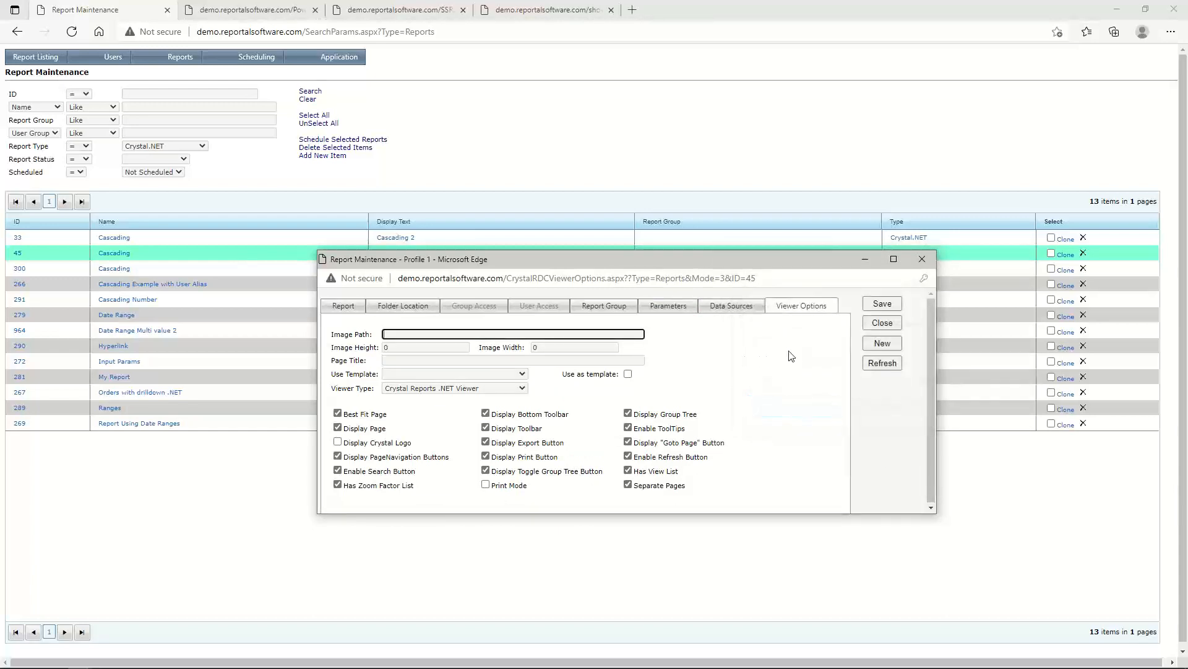
{"action": "left_click", "coordinate": [883, 323]}
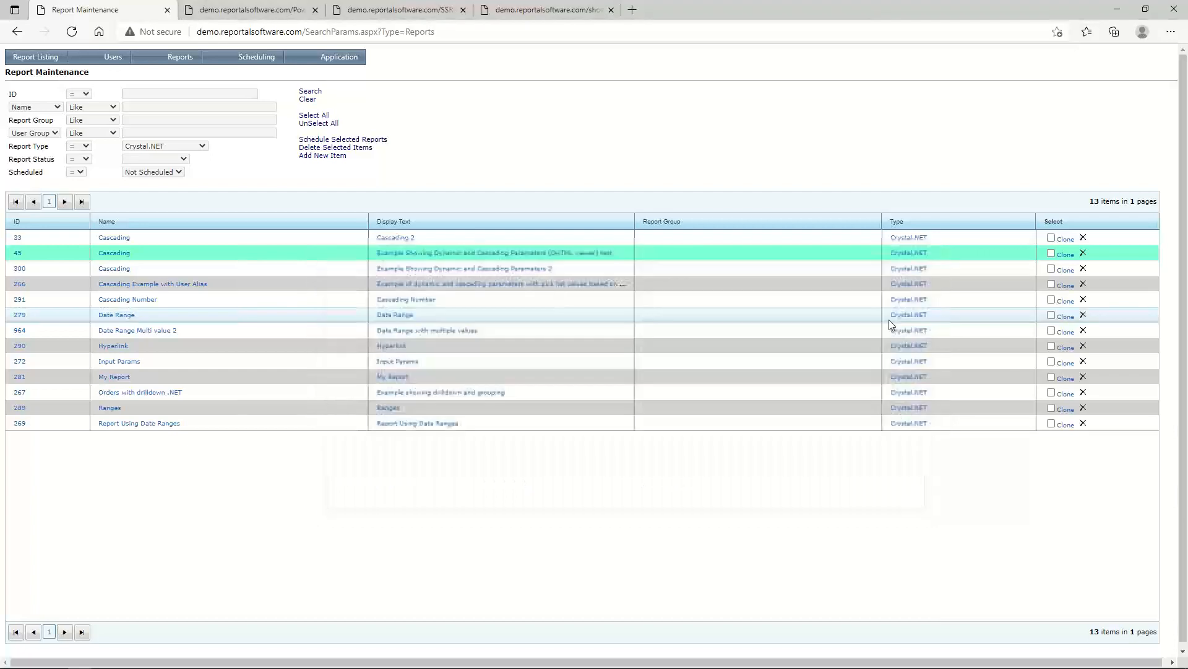
- Search for reports of type SSRS that are Scheduled
{"action": "left_click", "coordinate": [199, 148]}
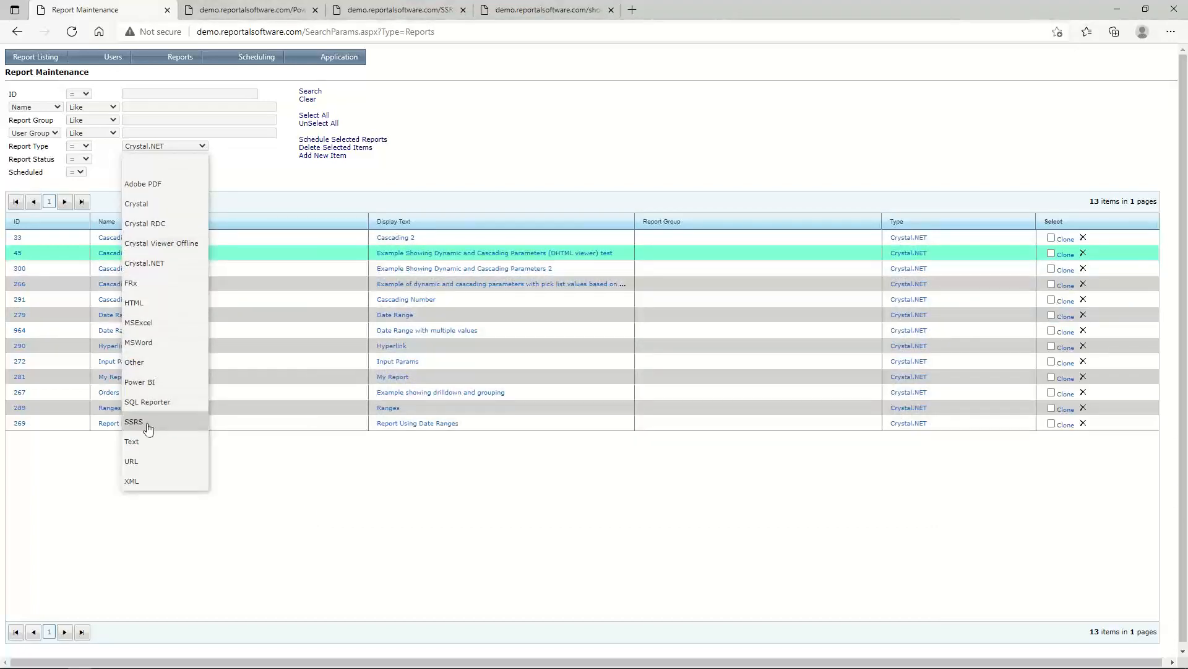
{"action": "left_click", "coordinate": [146, 422]}
{"action": "left_click", "coordinate": [178, 172]}
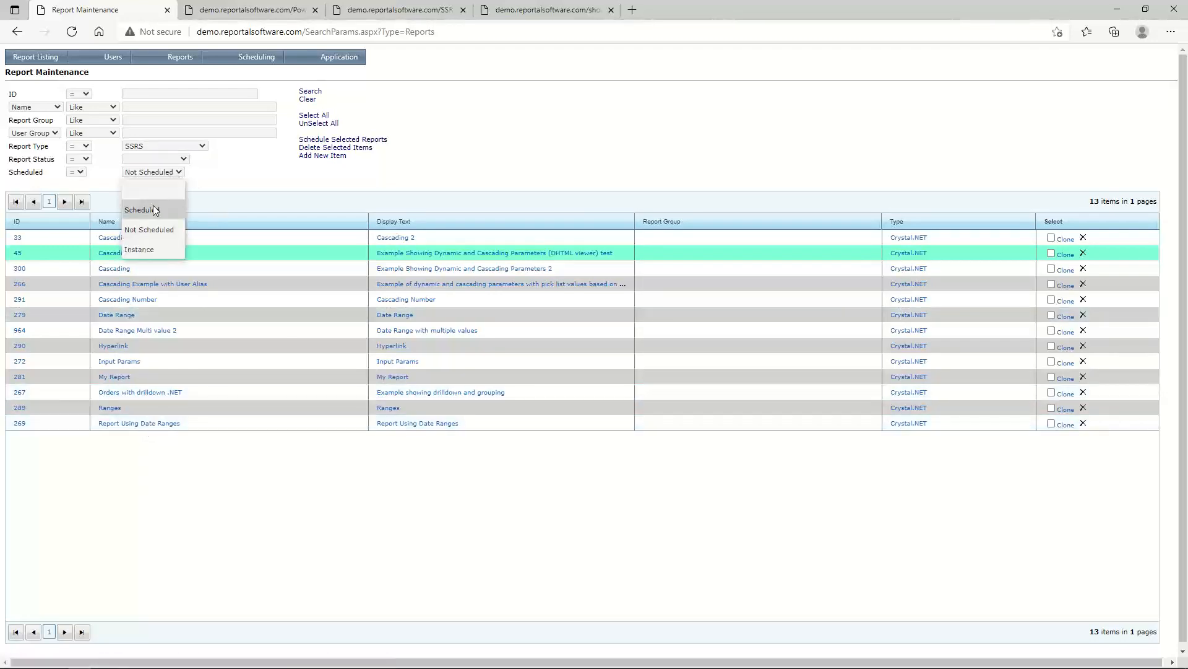
{"action": "left_click", "coordinate": [154, 206]}
{"action": "left_click", "coordinate": [311, 92]}
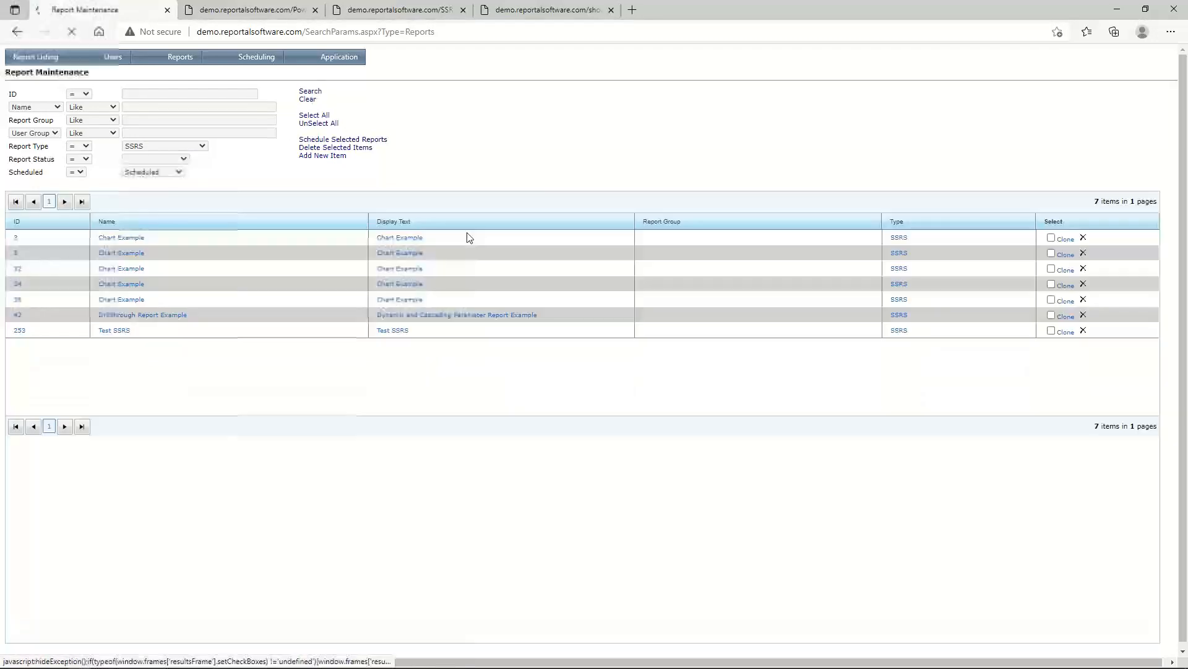
- Open Drillthrough Report Example, start creating a schedule for it, and enlarge the window to show all general schedule settings
{"action": "left_click", "coordinate": [403, 315]}
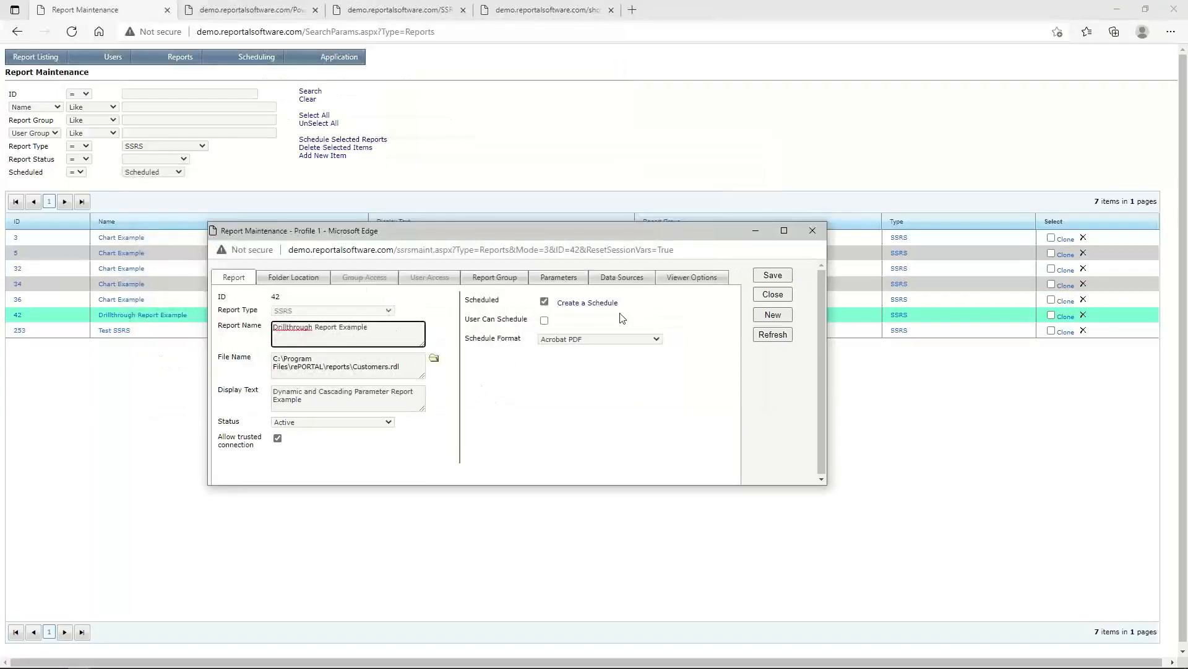
{"action": "left_click", "coordinate": [594, 308]}
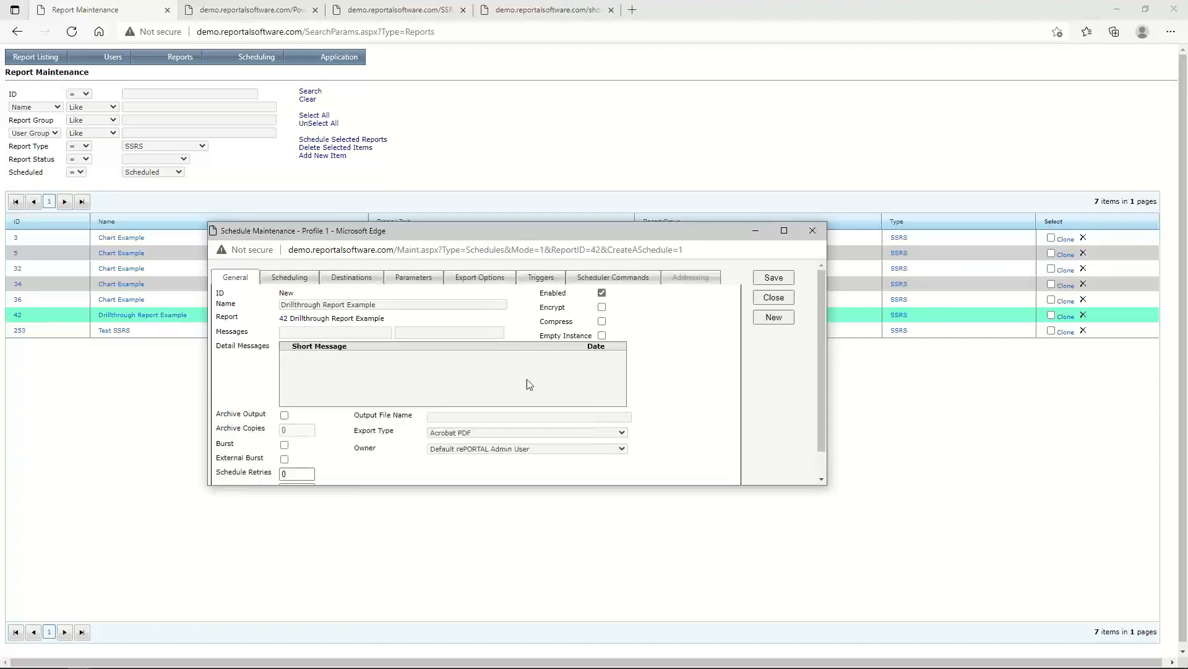
{"action": "left_click_drag", "start_coordinate": [434, 490], "coordinate": [437, 533]}
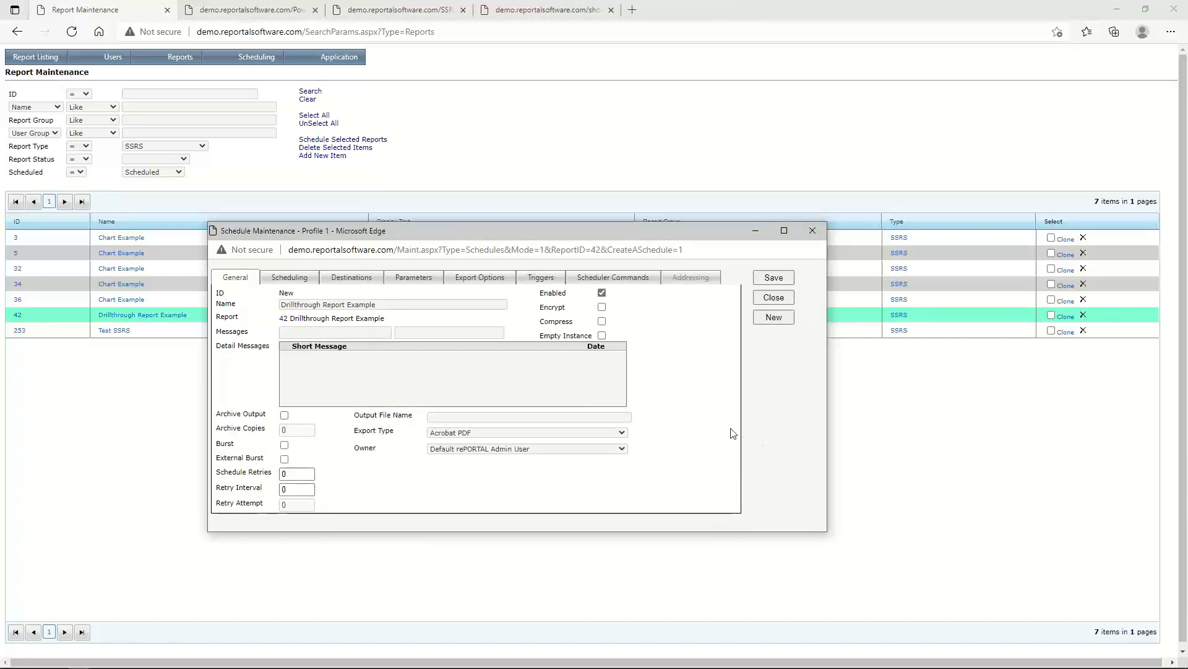
- Enable output archiving for the new schedule with 1000 archive copies
{"action": "left_click", "coordinate": [284, 416]}
{"action": "key", "text": "Tab"}
{"action": "type", "text": "1000"}
{"action": "left_click", "coordinate": [391, 494]}
- Set the schedule retries to 5 and the retry interval to 3
{"action": "double_click", "coordinate": [305, 473]}
{"action": "type", "text": "5"}
{"action": "left_click", "coordinate": [300, 488]}
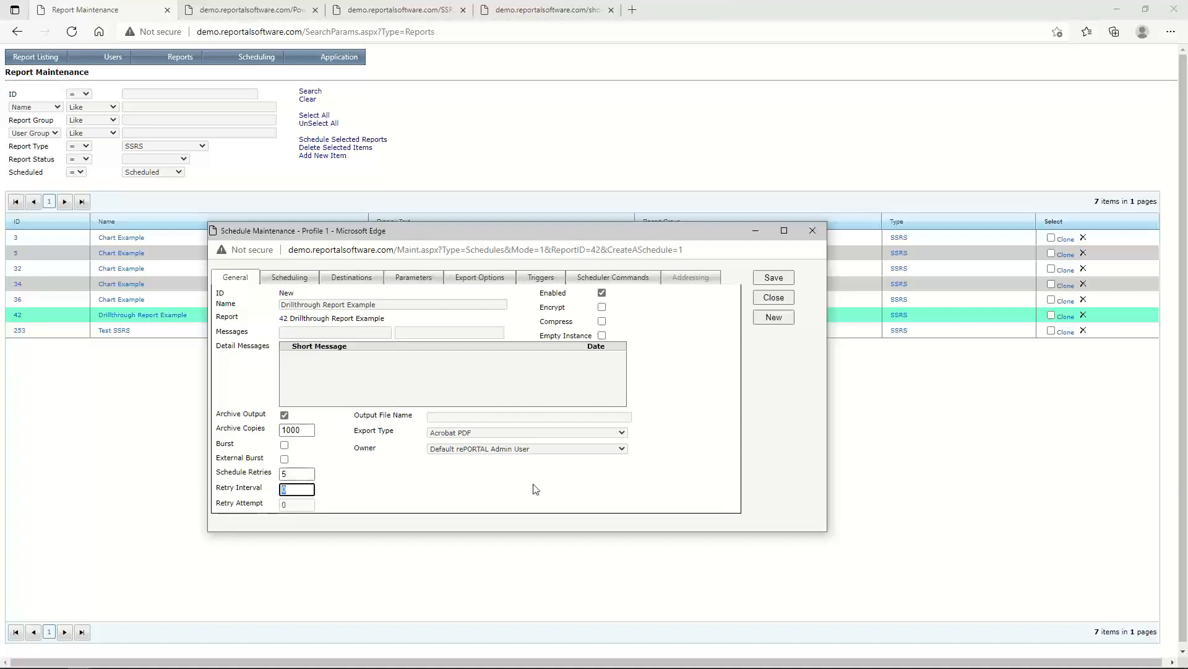
{"action": "type", "text": "3"}
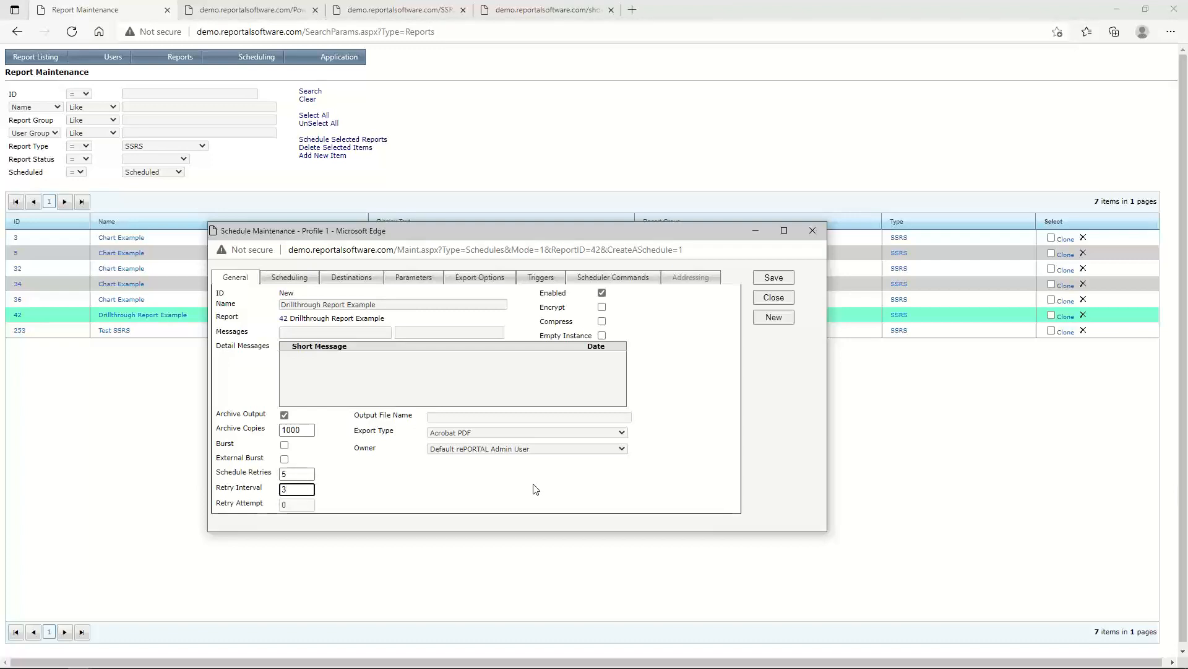
{"action": "left_click", "coordinate": [546, 500]}
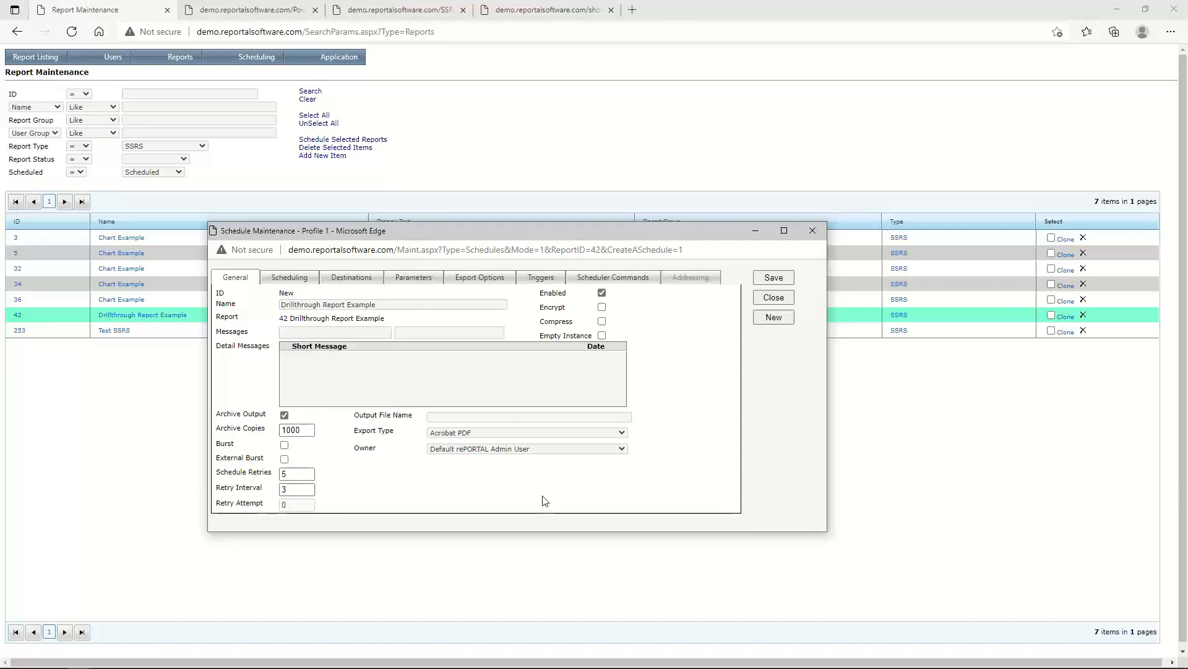
- Enable encryption and compression for the schedule's output, and set the output file name to {schedulename}.pdf
{"action": "left_click", "coordinate": [602, 307]}
{"action": "left_click", "coordinate": [601, 322]}
{"action": "left_click", "coordinate": [512, 417]}
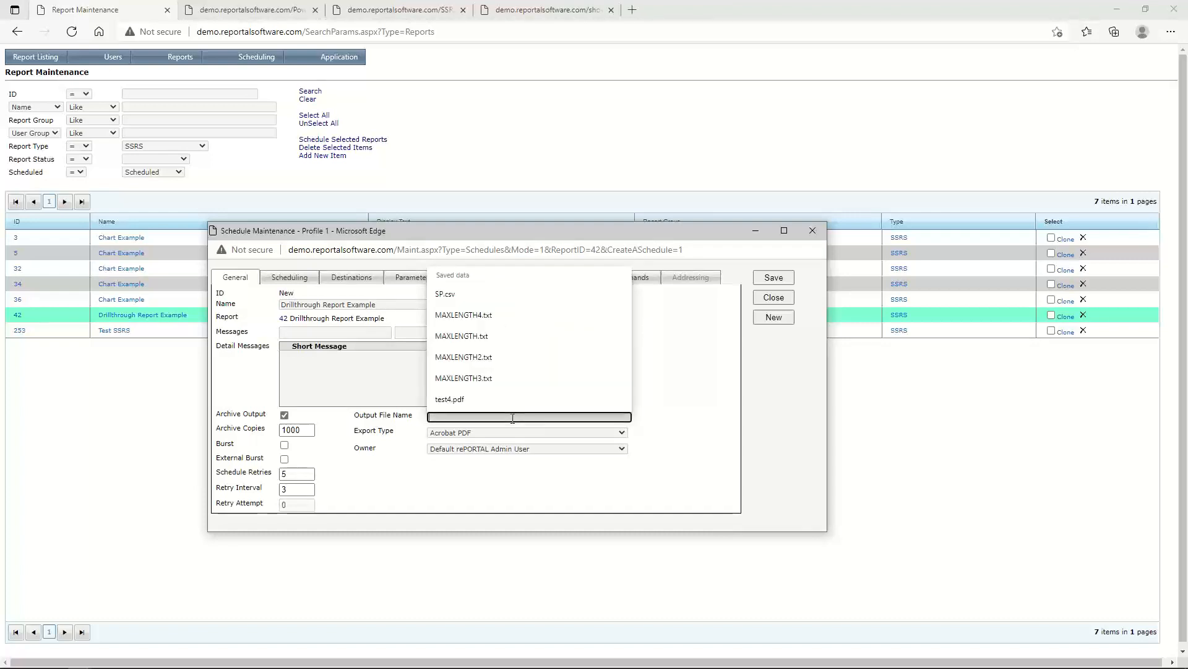
{"action": "type", "text": "{"}
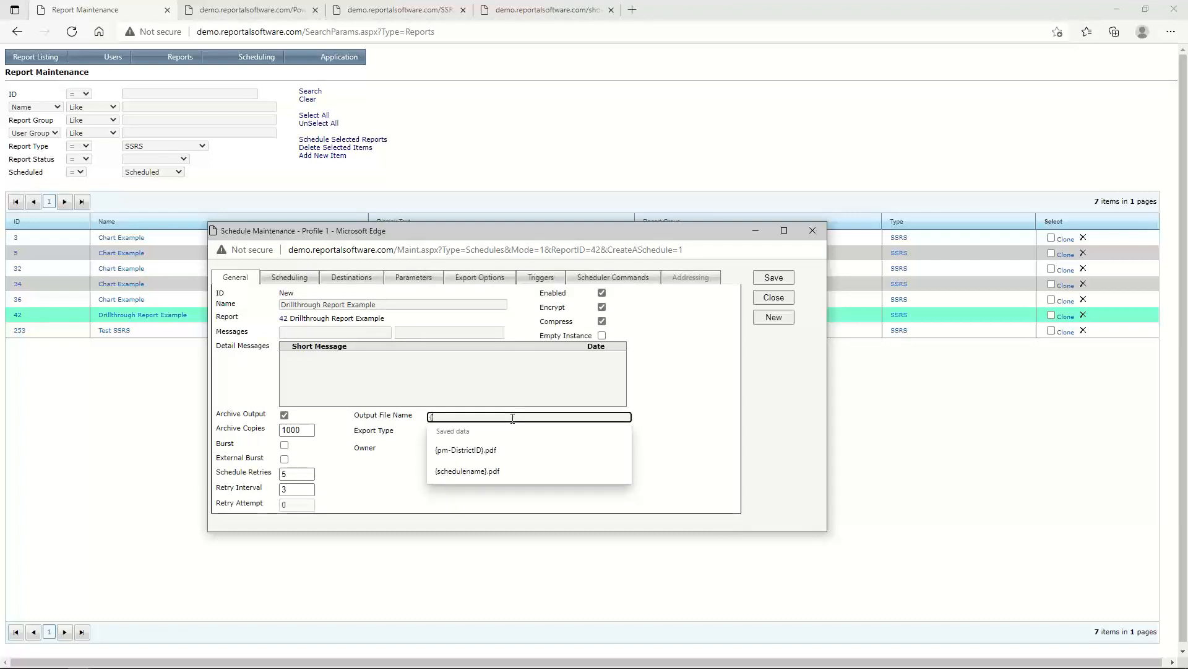
{"action": "key", "text": "Down"}
{"action": "key", "text": "Down"}
{"action": "key", "text": "Tab"}
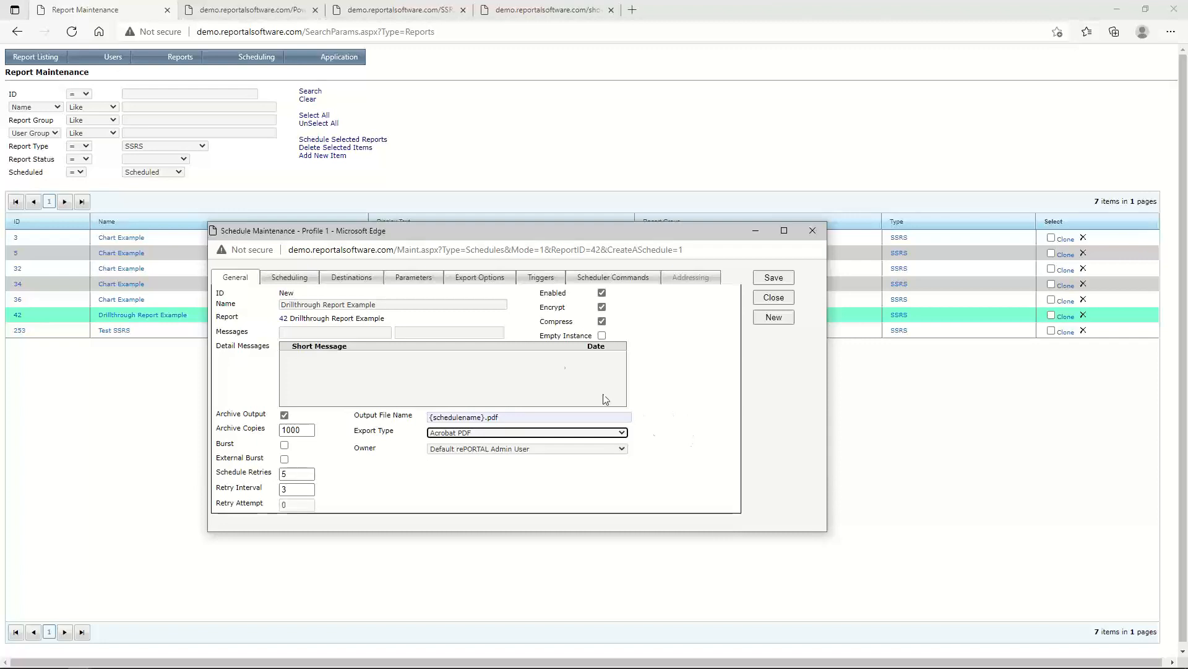
- Set the schedule's recurrence to daily, check its day interval, and change it to every 1 week on Monday
{"action": "left_click", "coordinate": [291, 277]}
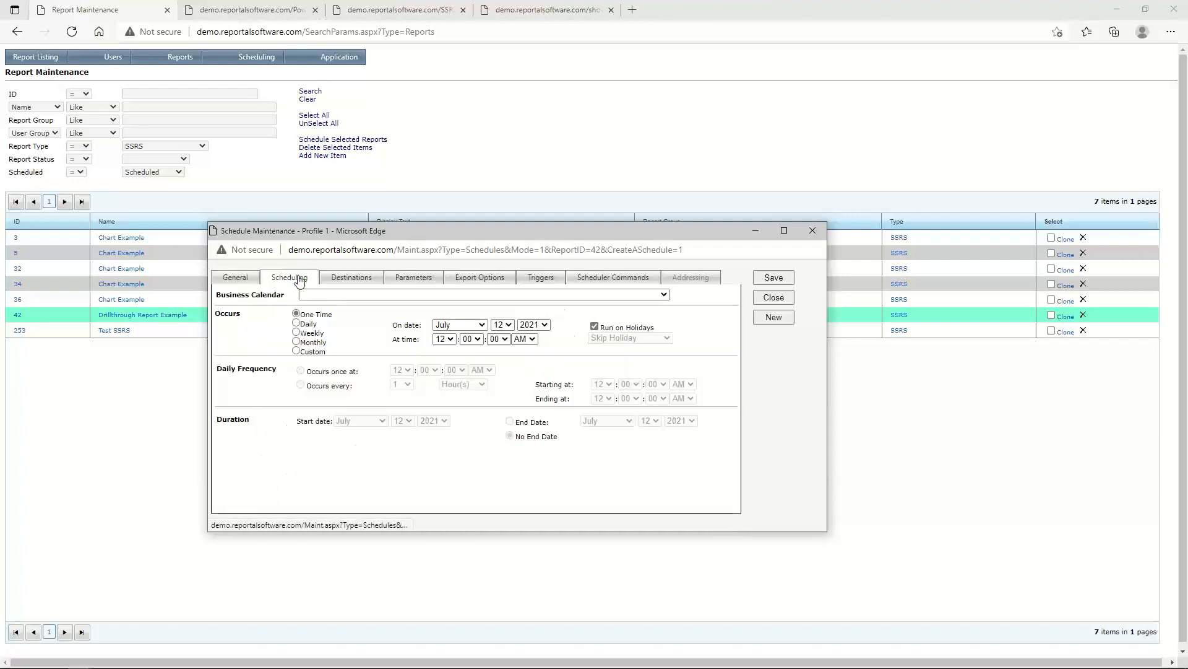
{"action": "left_click", "coordinate": [296, 324]}
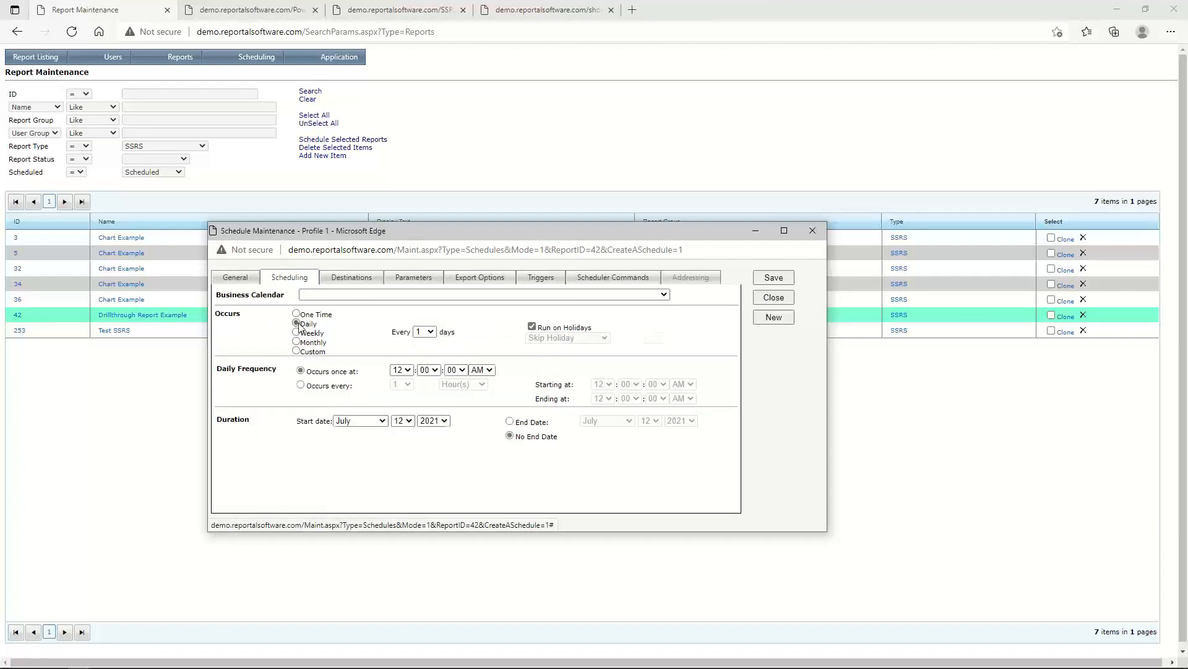
{"action": "left_click", "coordinate": [427, 332]}
{"action": "left_click", "coordinate": [427, 332]}
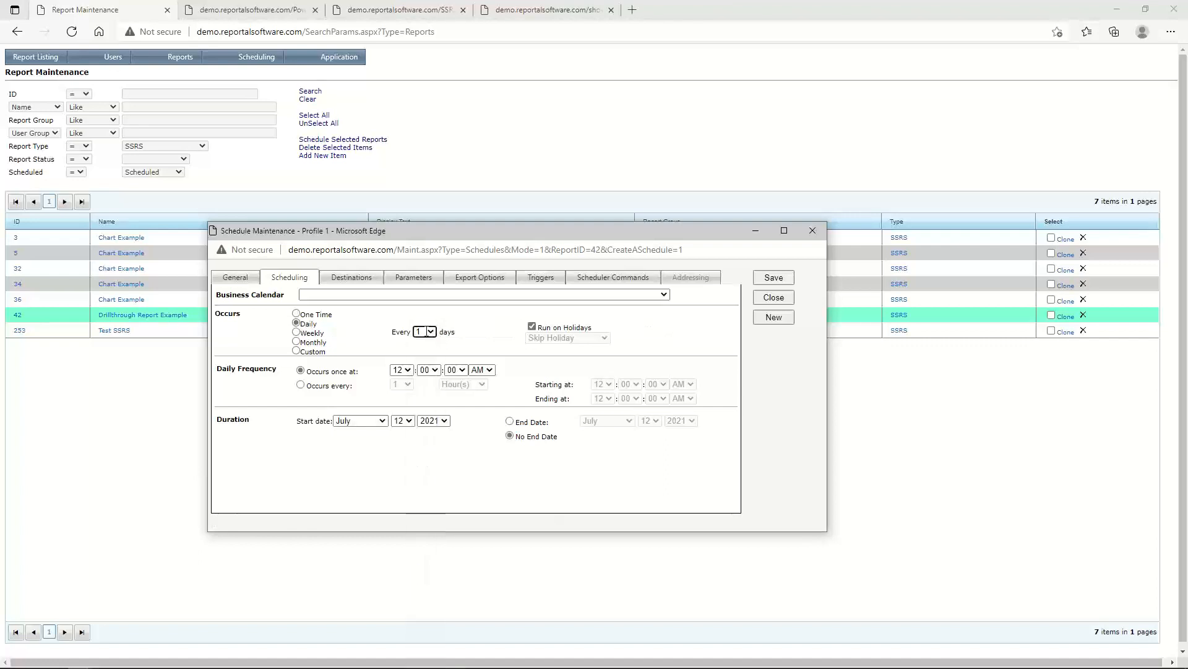
{"action": "left_click", "coordinate": [297, 332]}
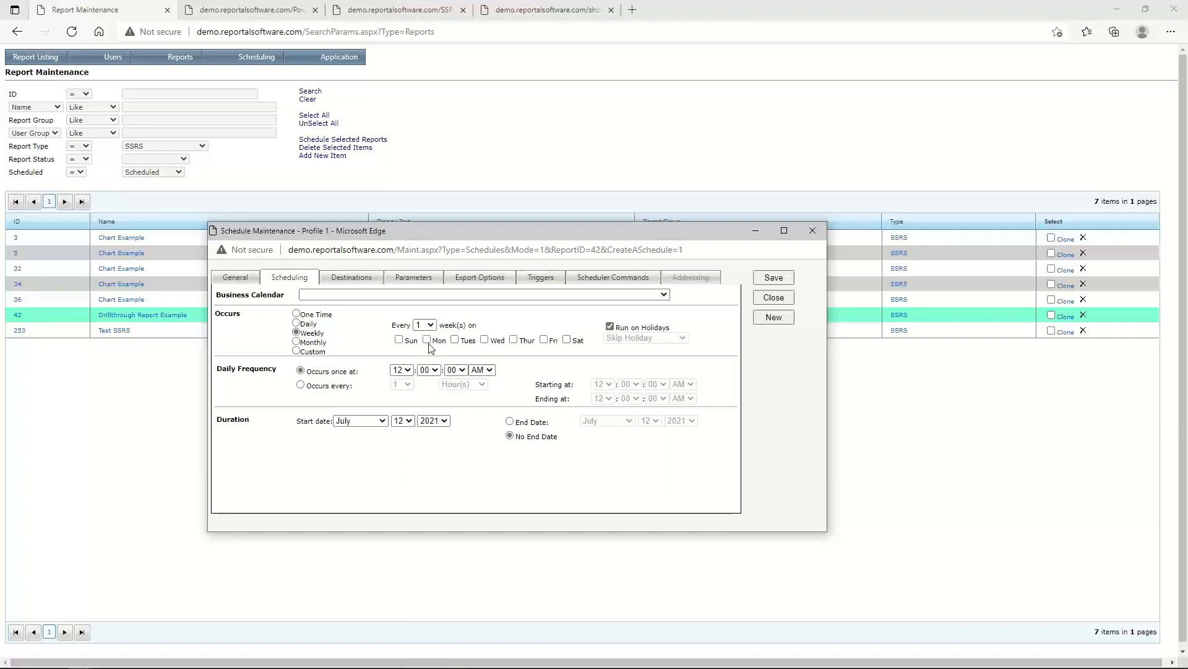
{"action": "left_click", "coordinate": [427, 339]}
- Switch the schedule to monthly recurrence and examine the choices for day of month and for ordinal weekday
{"action": "left_click", "coordinate": [299, 342]}
{"action": "left_click", "coordinate": [440, 321]}
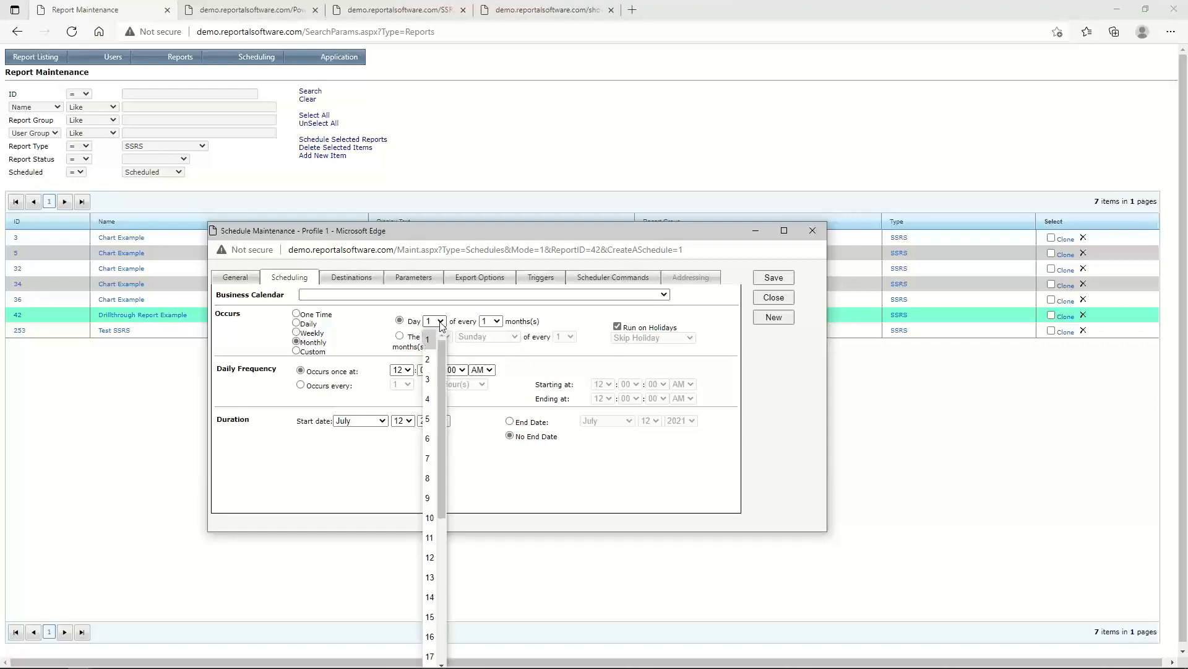
{"action": "left_click", "coordinate": [441, 323]}
{"action": "left_click", "coordinate": [489, 325]}
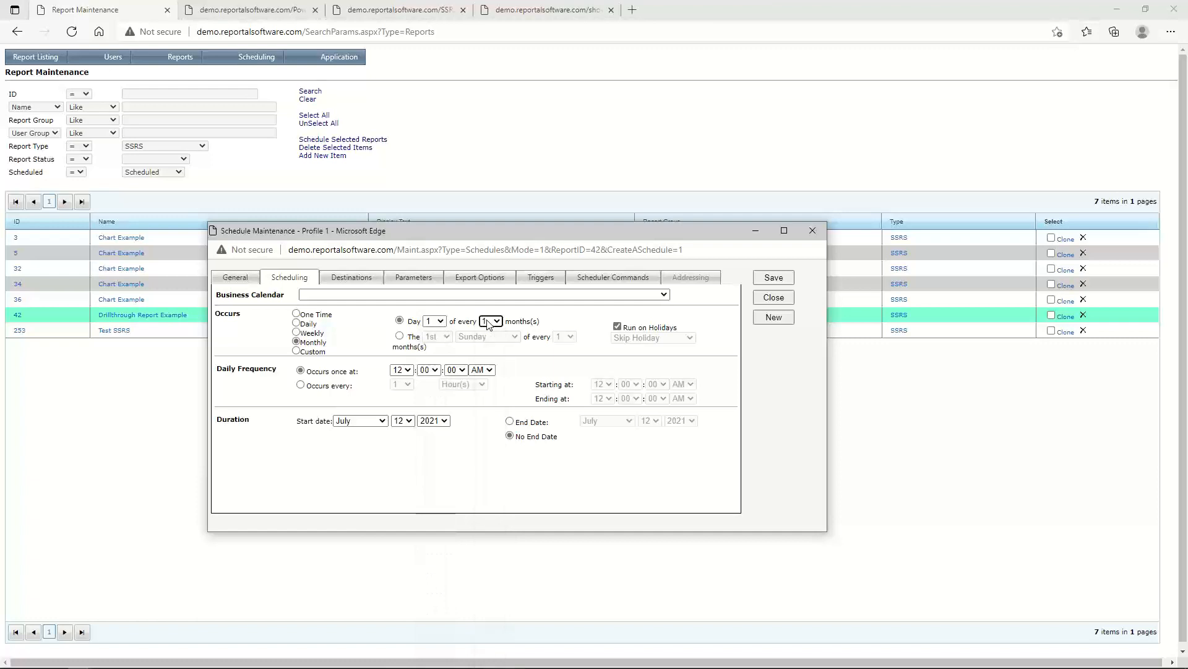
{"action": "left_click", "coordinate": [399, 336]}
{"action": "left_click", "coordinate": [439, 337]}
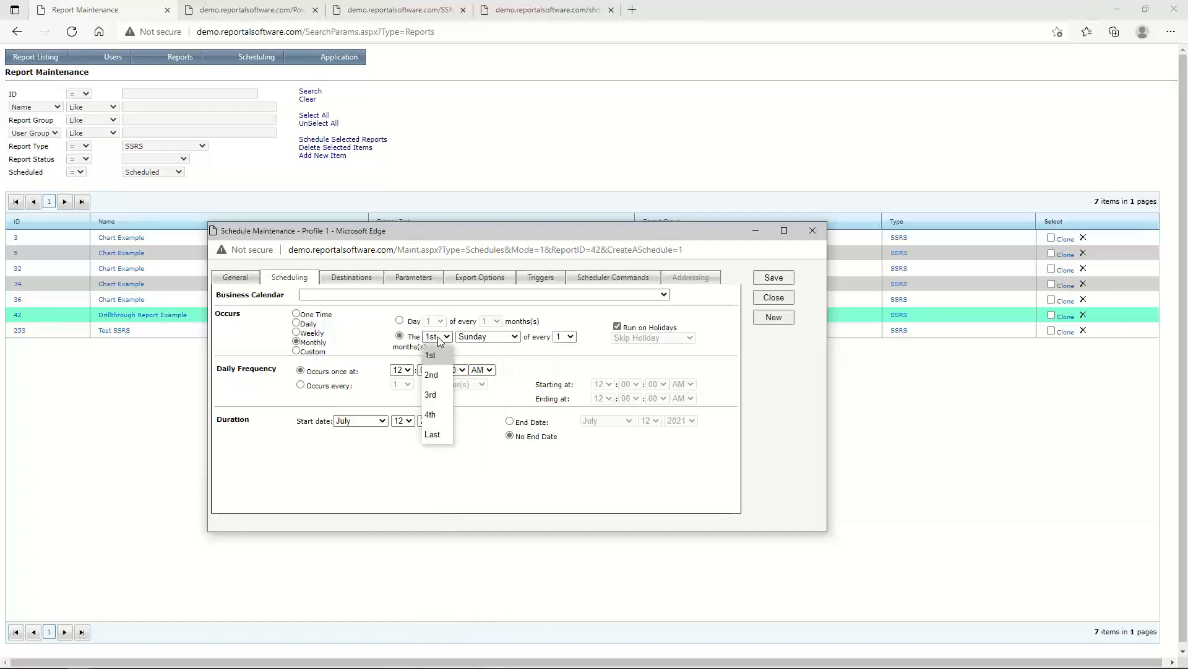
{"action": "left_click", "coordinate": [490, 337]}
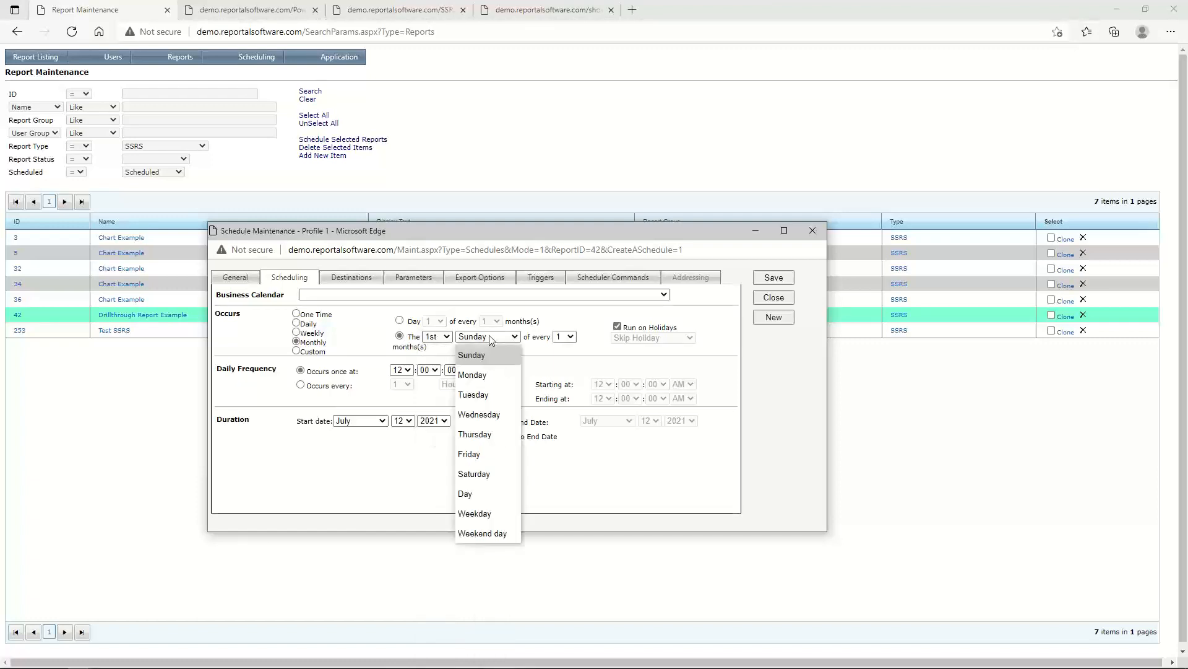
{"action": "left_click", "coordinate": [569, 338]}
- Switch the schedule to custom recurrence and add 19 July 2021 as a run date
{"action": "left_click", "coordinate": [296, 351]}
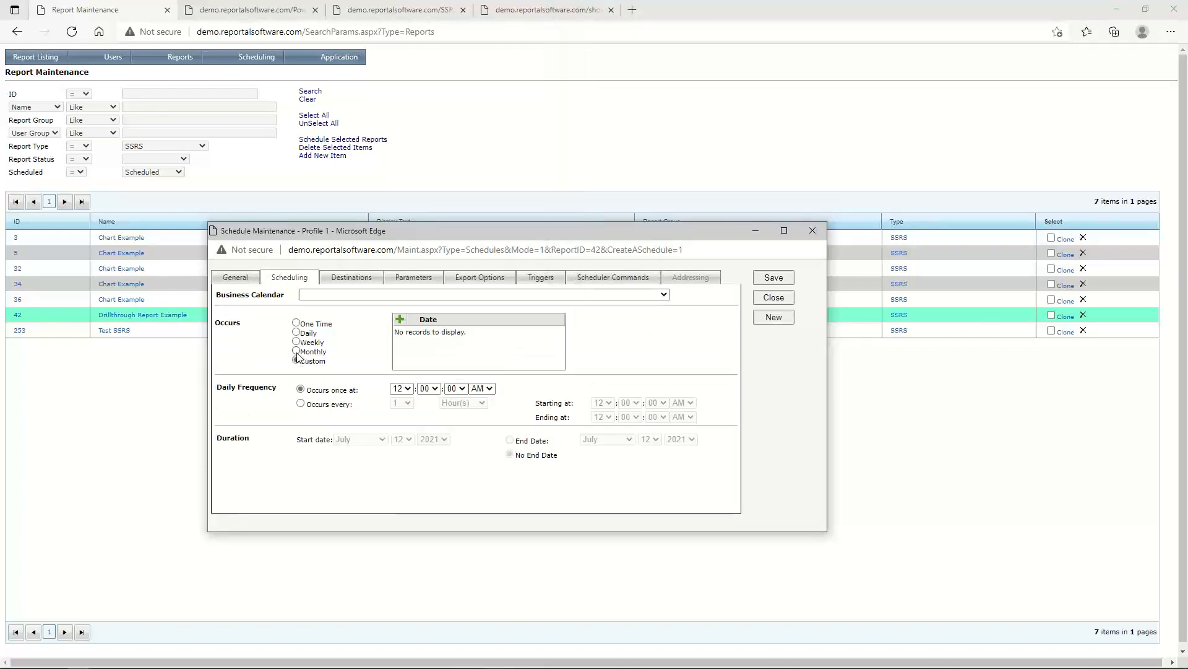
{"action": "left_click", "coordinate": [401, 322]}
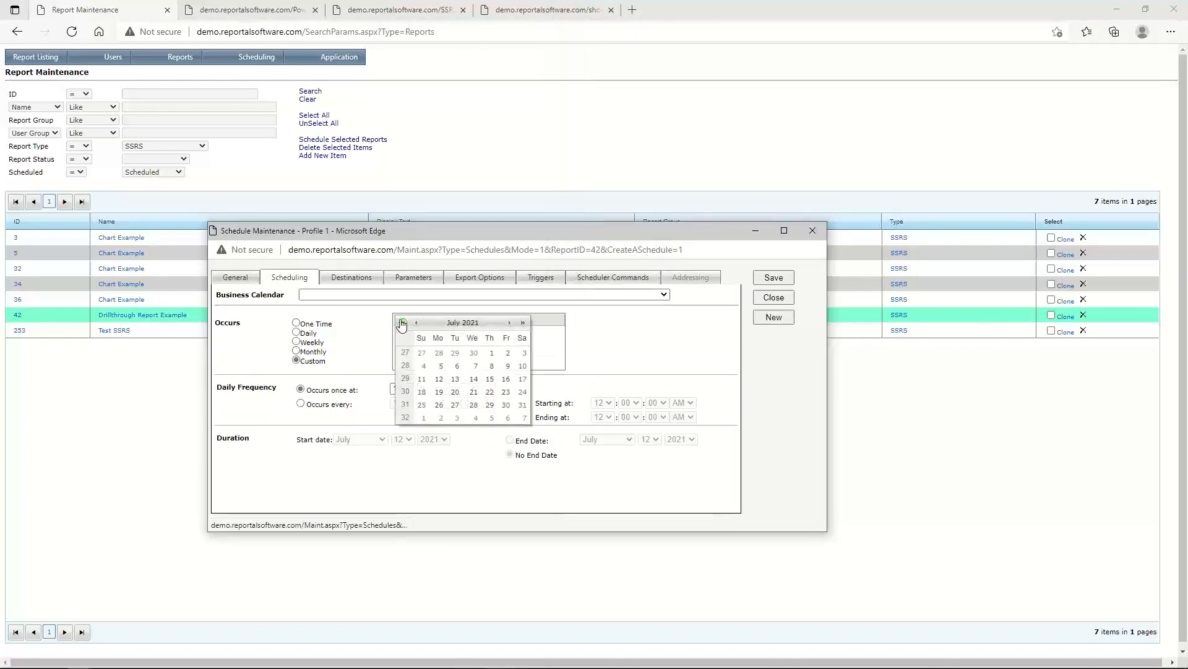
{"action": "left_click", "coordinate": [441, 395]}
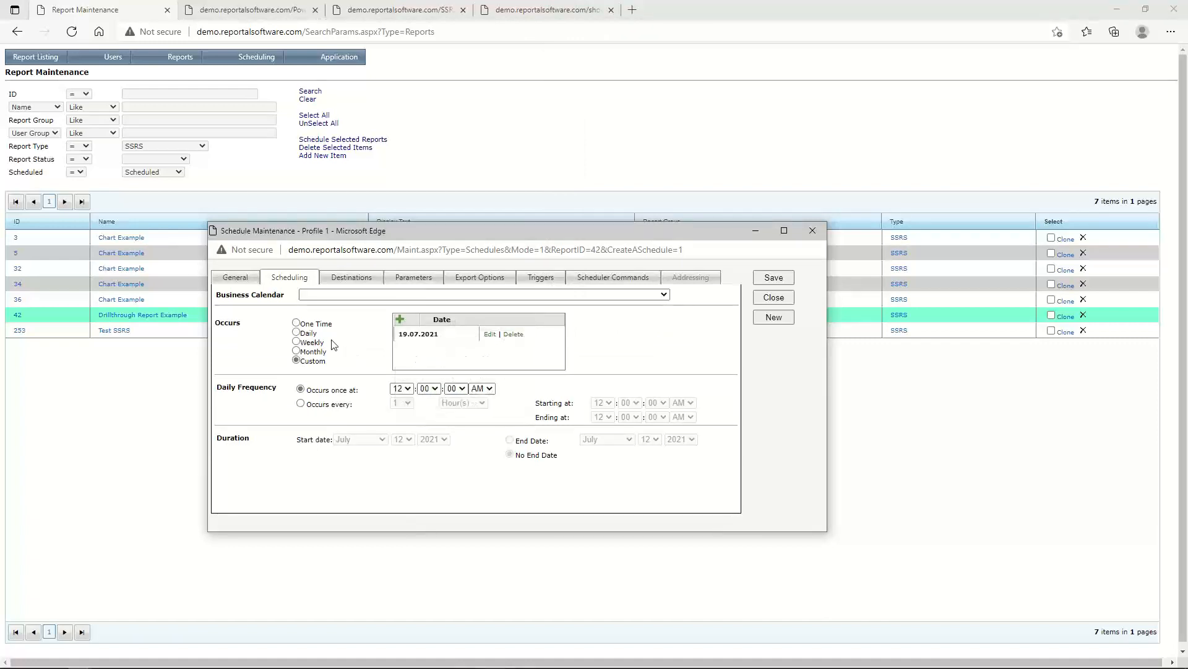
- Set the recurrence to weekly, disable running on holidays, and examine the holiday handling options, keeping Skip Holiday
{"action": "left_click", "coordinate": [297, 342]}
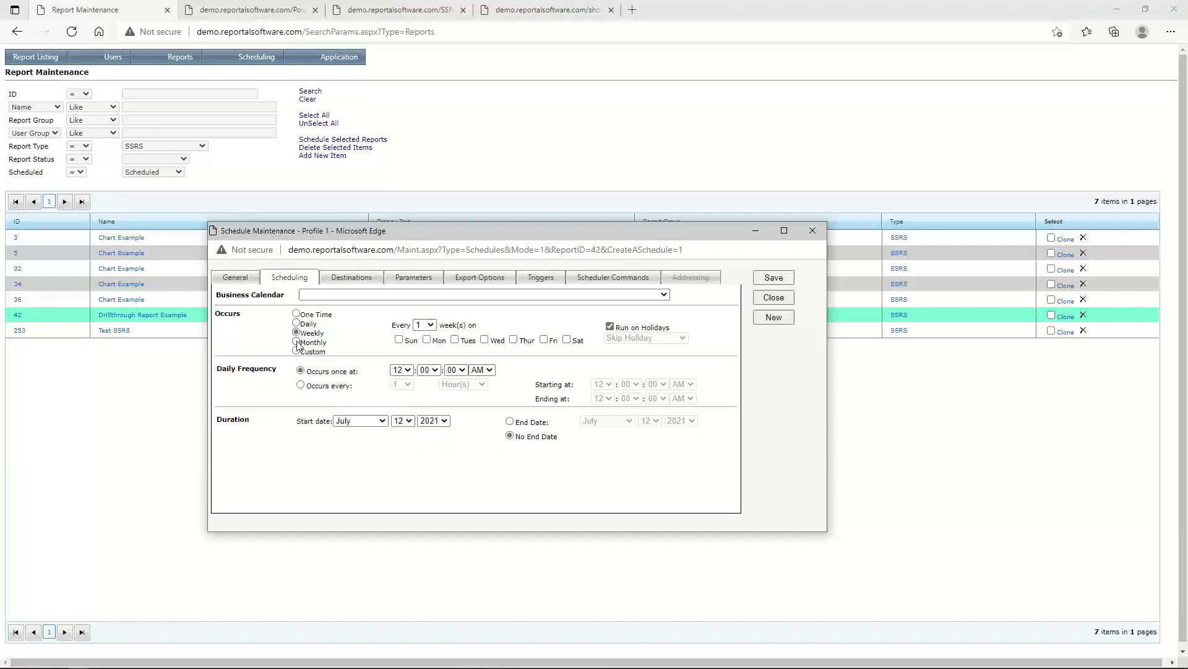
{"action": "left_click", "coordinate": [609, 326]}
{"action": "left_click", "coordinate": [649, 338]}
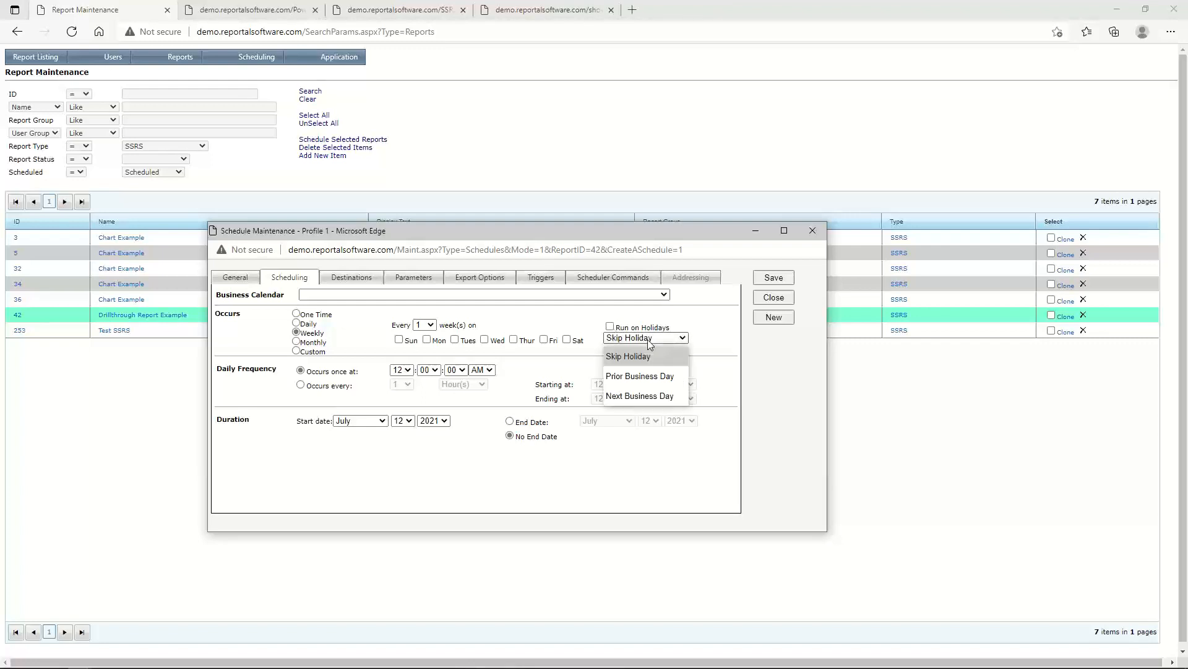
{"action": "left_click", "coordinate": [713, 340]}
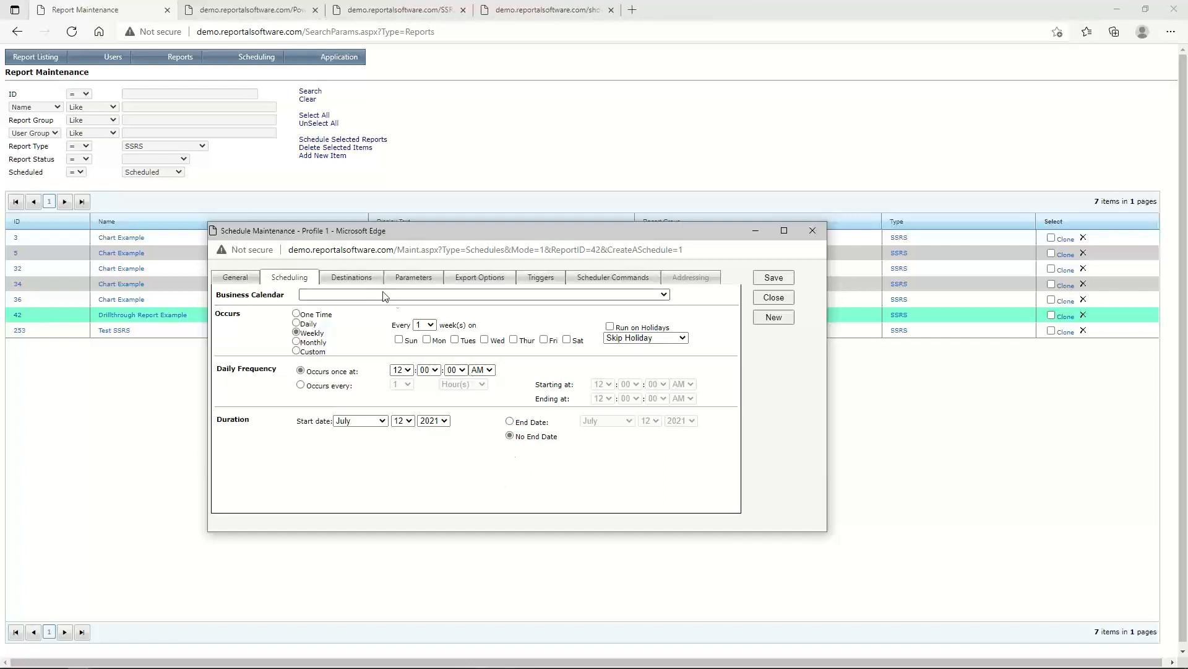
- Assign all available destinations to the schedule and look through the assigned list
{"action": "left_click", "coordinate": [356, 279]}
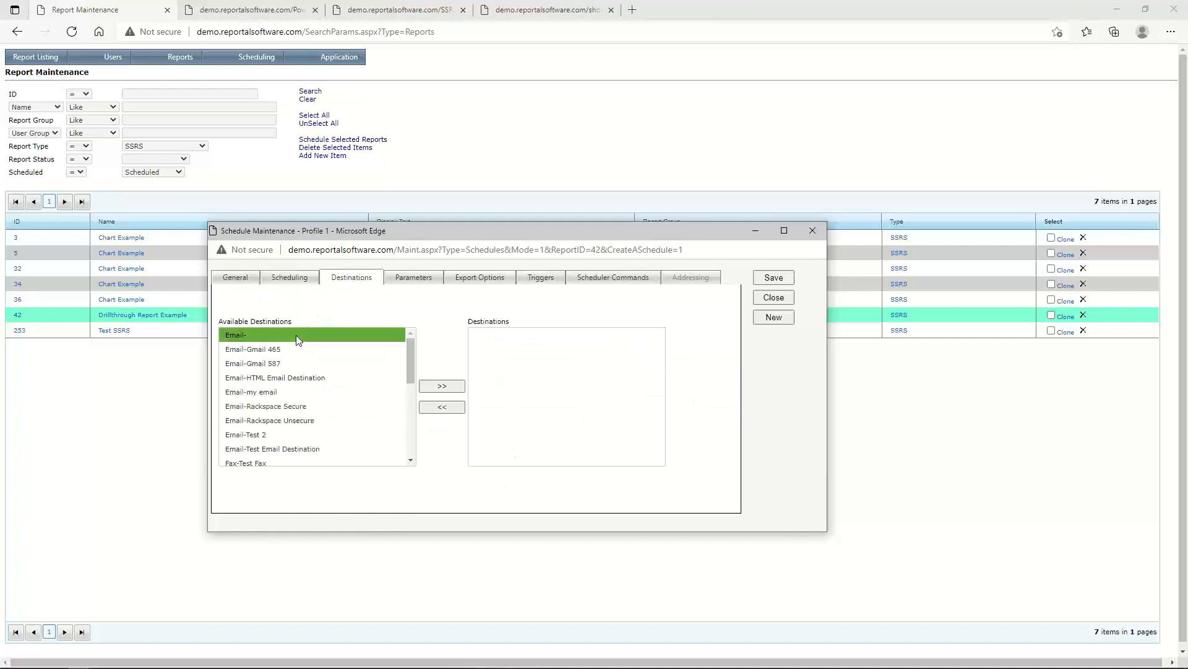
{"action": "left_click_drag", "start_coordinate": [411, 362], "coordinate": [402, 447]}
{"action": "left_click", "coordinate": [352, 458]}
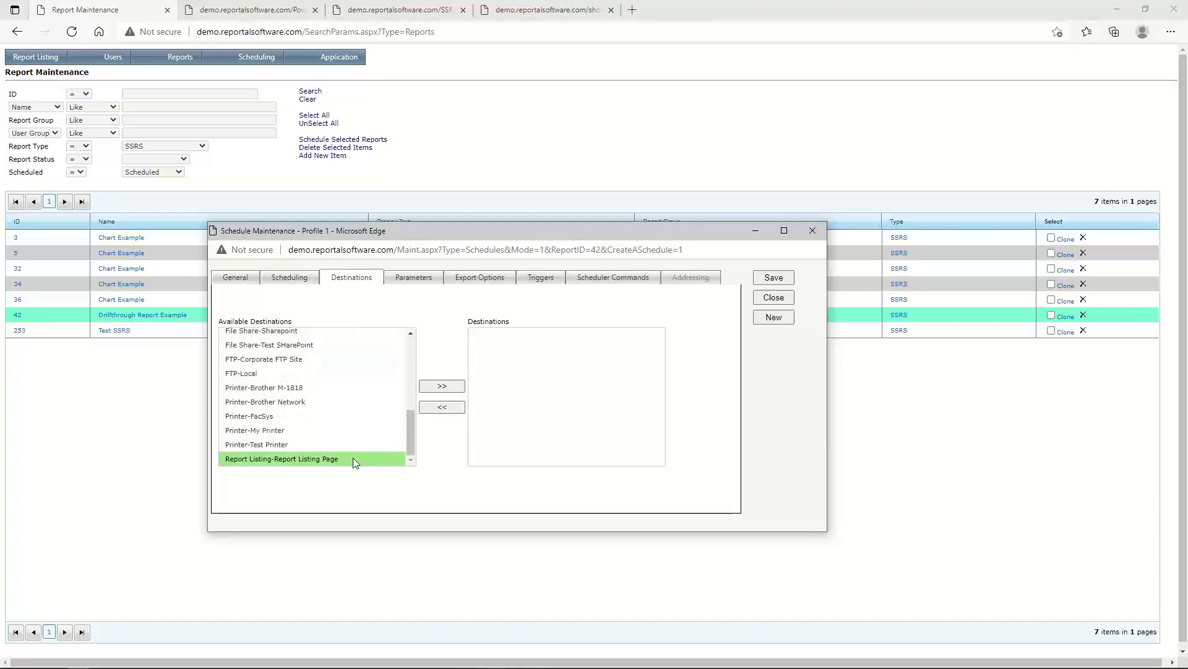
{"action": "key", "text": "ctrl+a"}
{"action": "left_click", "coordinate": [446, 386]}
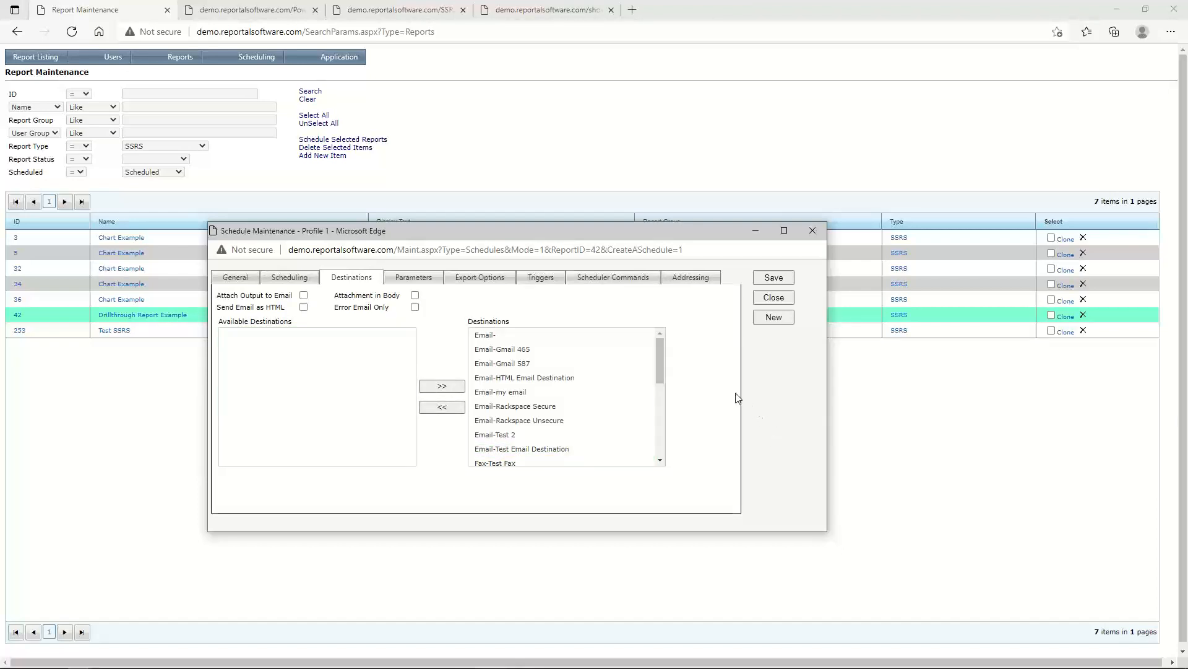
{"action": "left_click_drag", "start_coordinate": [661, 341], "coordinate": [660, 432]}
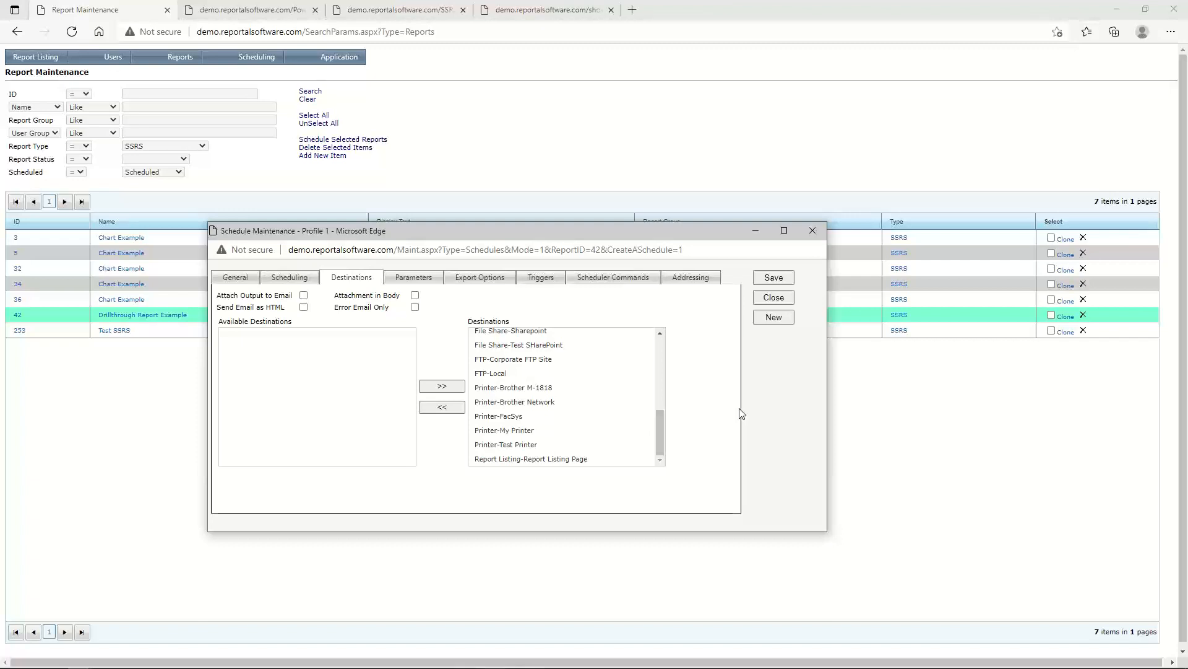
{"action": "left_click_drag", "start_coordinate": [661, 418], "coordinate": [663, 336]}
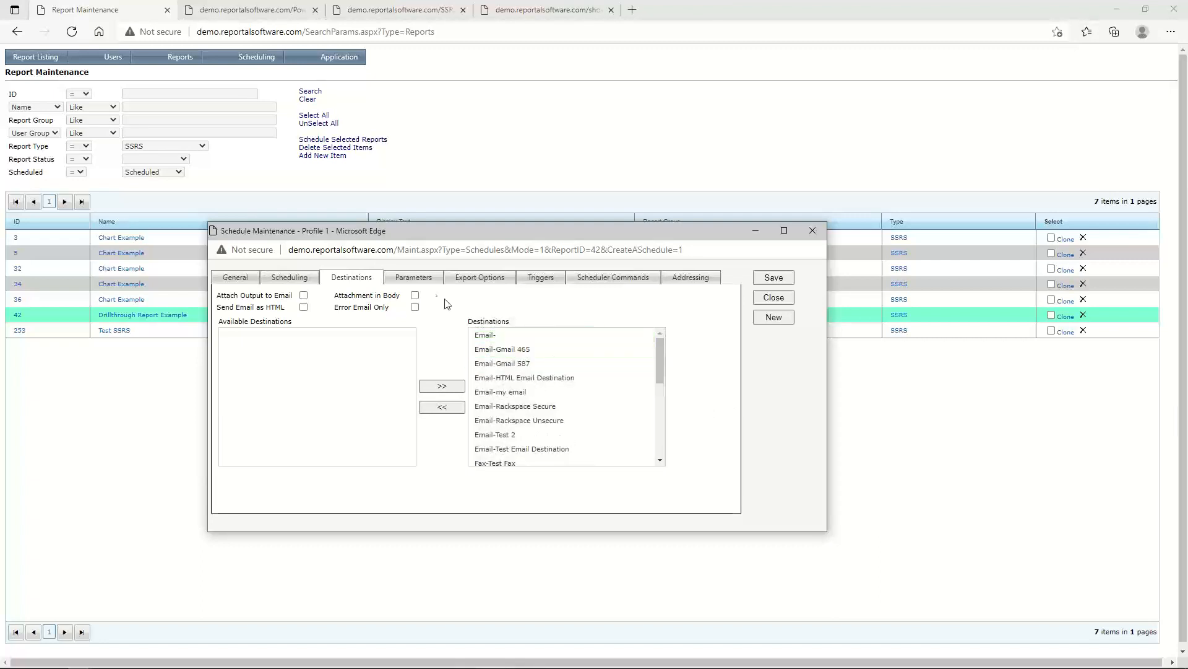
- Start a file trigger with the Exists condition, examine its after-schedule actions, and cancel the new trigger
{"action": "left_click", "coordinate": [540, 277]}
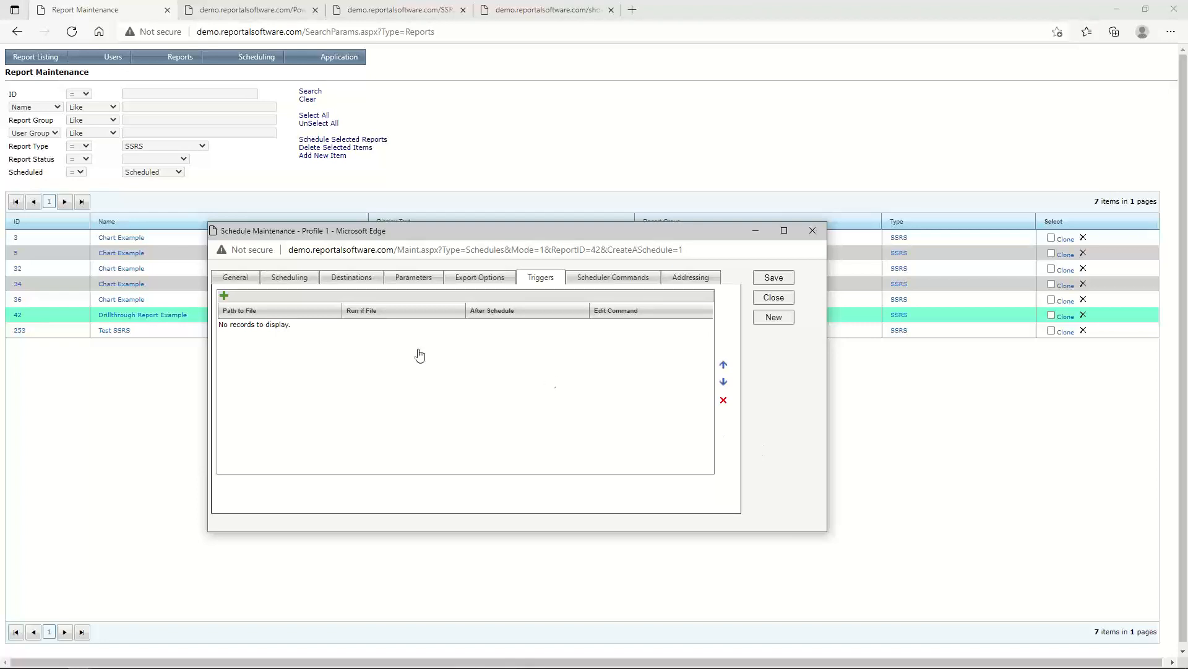
{"action": "left_click", "coordinate": [224, 296]}
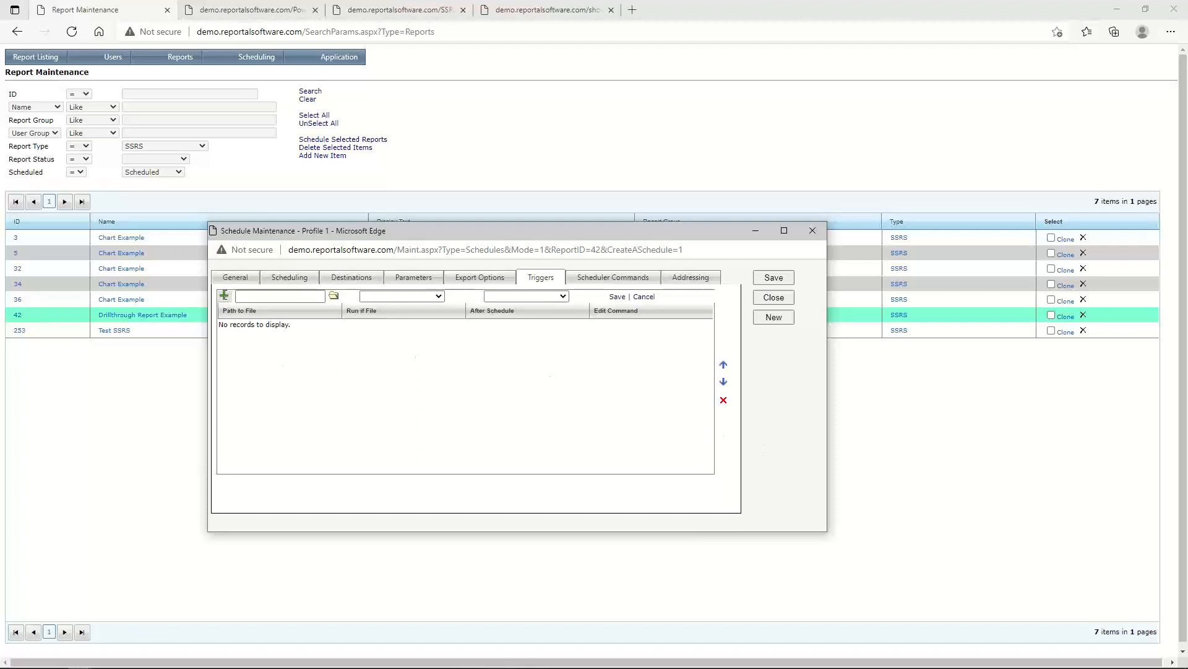
{"action": "left_click", "coordinate": [382, 297]}
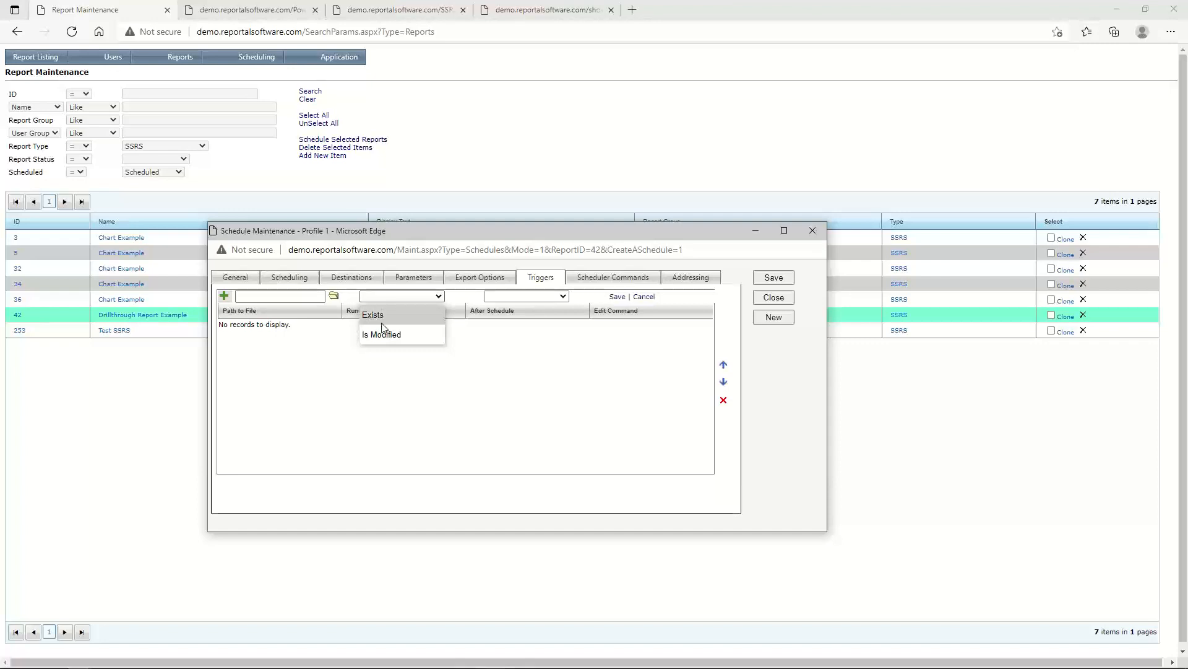
{"action": "left_click", "coordinate": [374, 316]}
{"action": "left_click", "coordinate": [520, 297]}
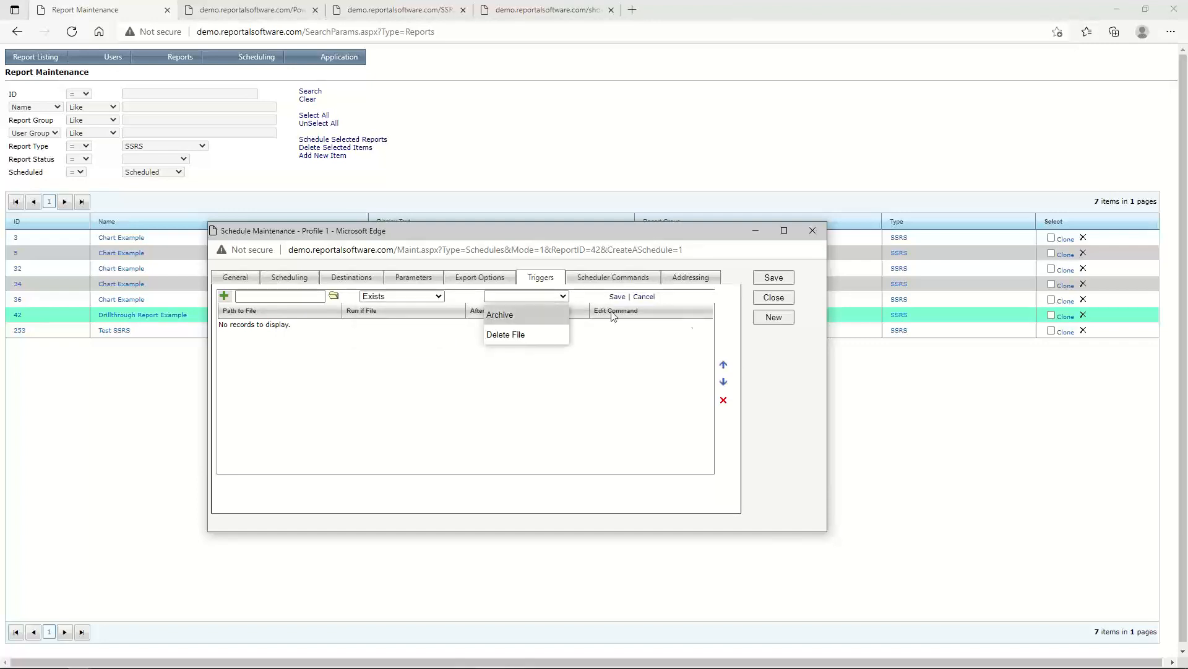
{"action": "left_click", "coordinate": [801, 372]}
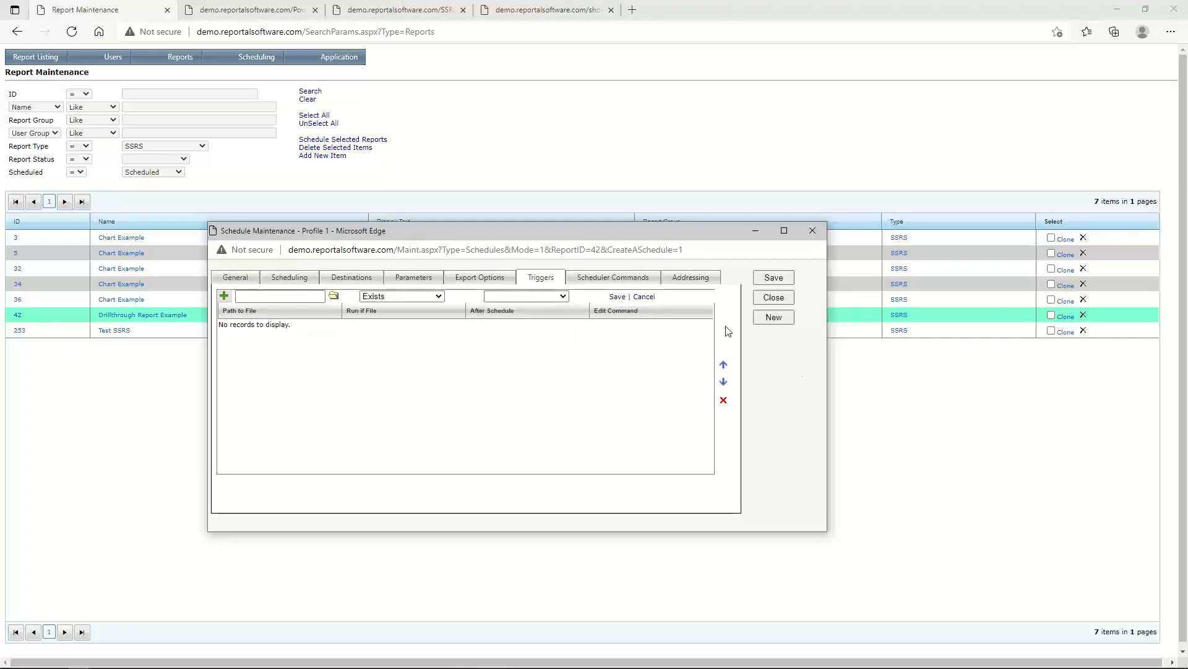
{"action": "left_click", "coordinate": [644, 297]}
- Start a Sql Report scheduler command for Call KFG_Mill, set to run After Schedule and On Success
{"action": "left_click", "coordinate": [617, 284]}
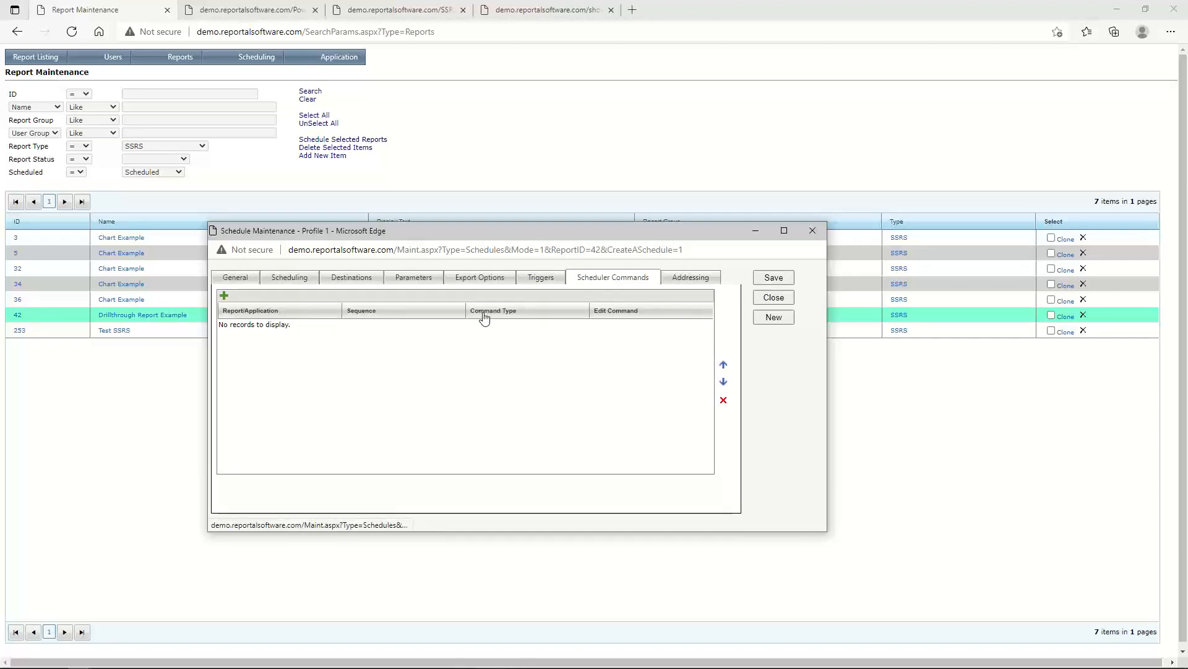
{"action": "left_click", "coordinate": [224, 298]}
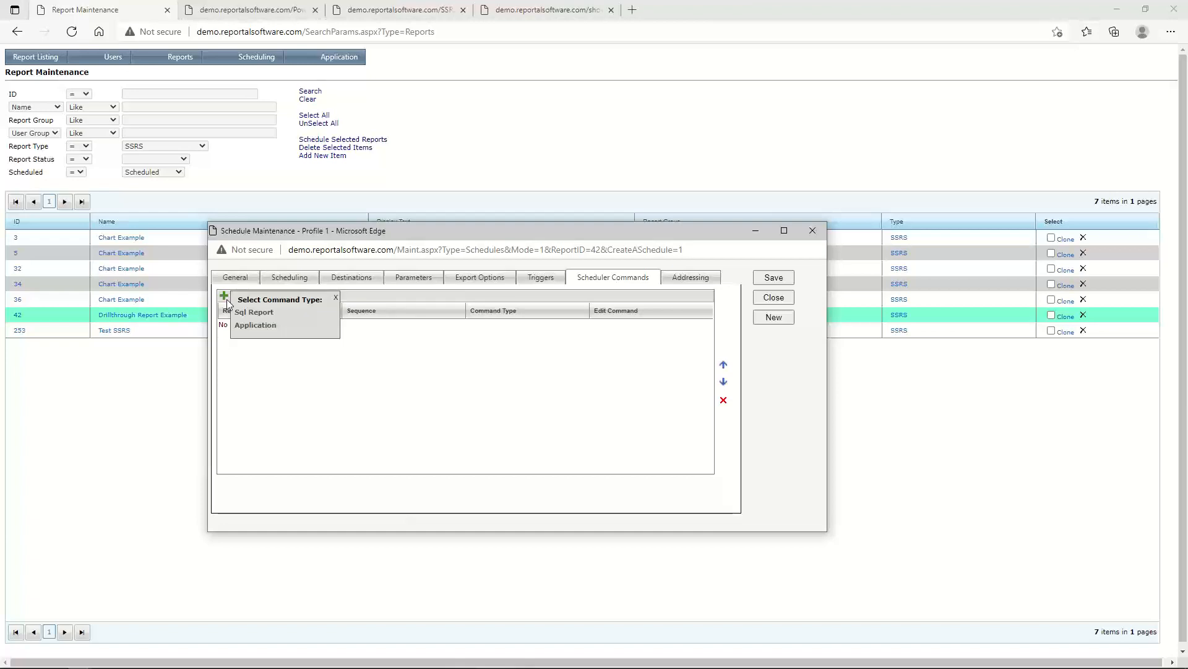
{"action": "left_click", "coordinate": [251, 317]}
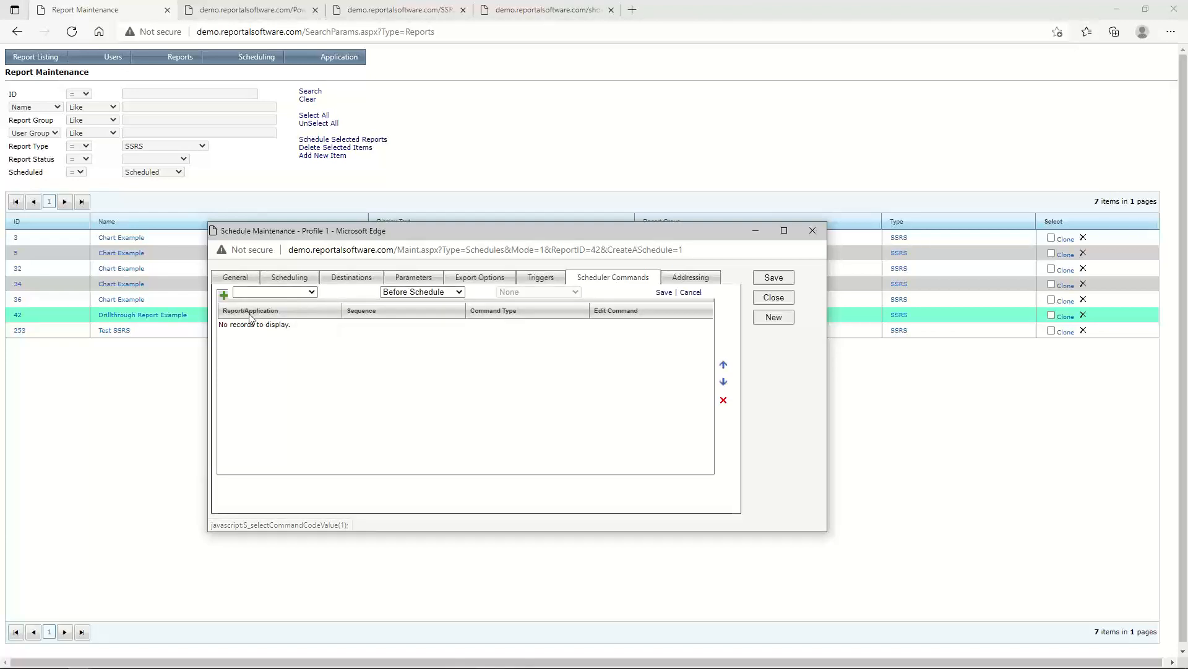
{"action": "left_click", "coordinate": [300, 292]}
{"action": "left_click", "coordinate": [273, 401]}
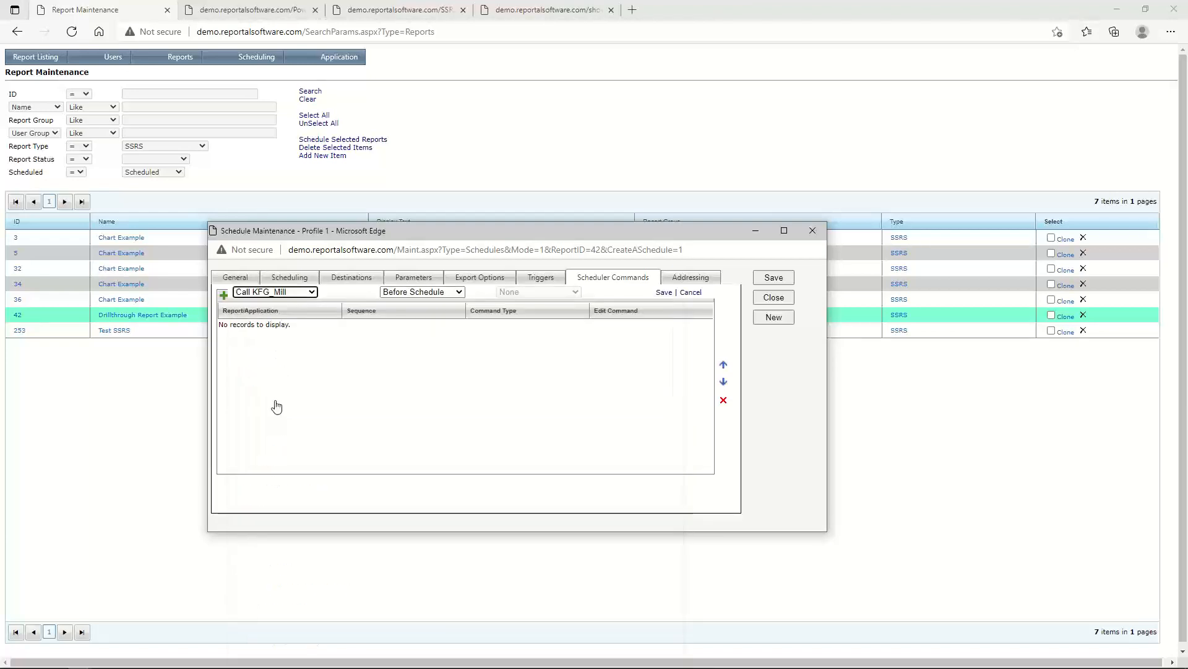
{"action": "left_click", "coordinate": [426, 291]}
{"action": "left_click", "coordinate": [418, 337]}
{"action": "left_click", "coordinate": [526, 293]}
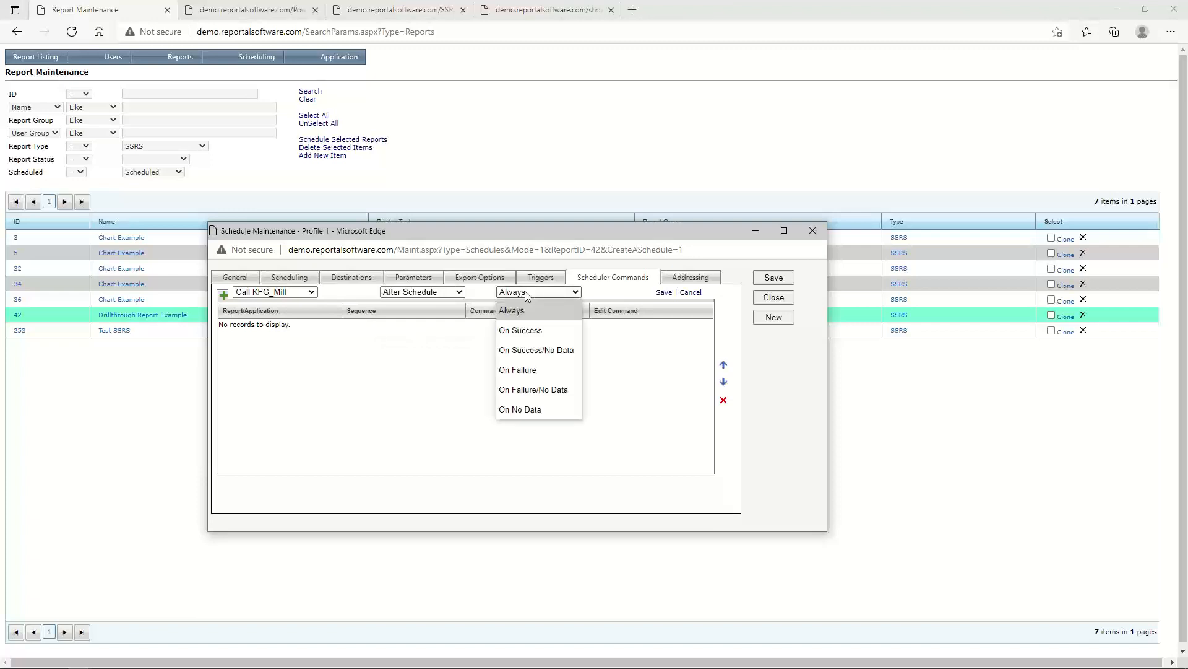
{"action": "left_click", "coordinate": [522, 331]}
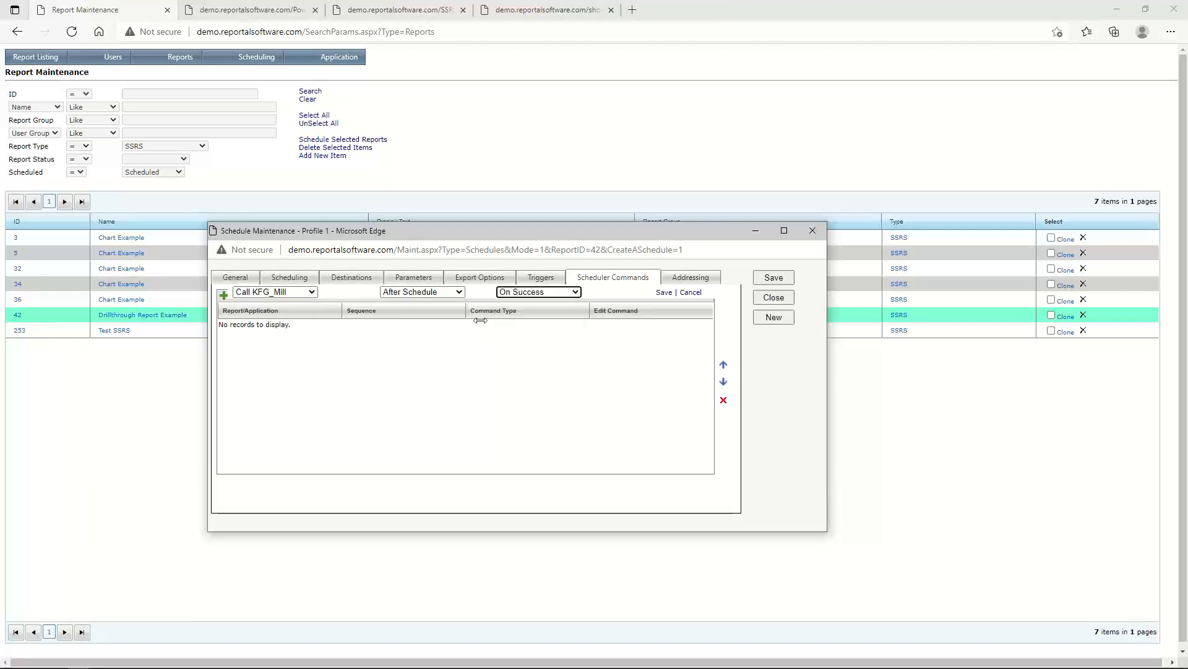
- Examine the schedule's email addressing options, including the Admin recipients, and close the schedule without saving
{"action": "left_click", "coordinate": [691, 278]}
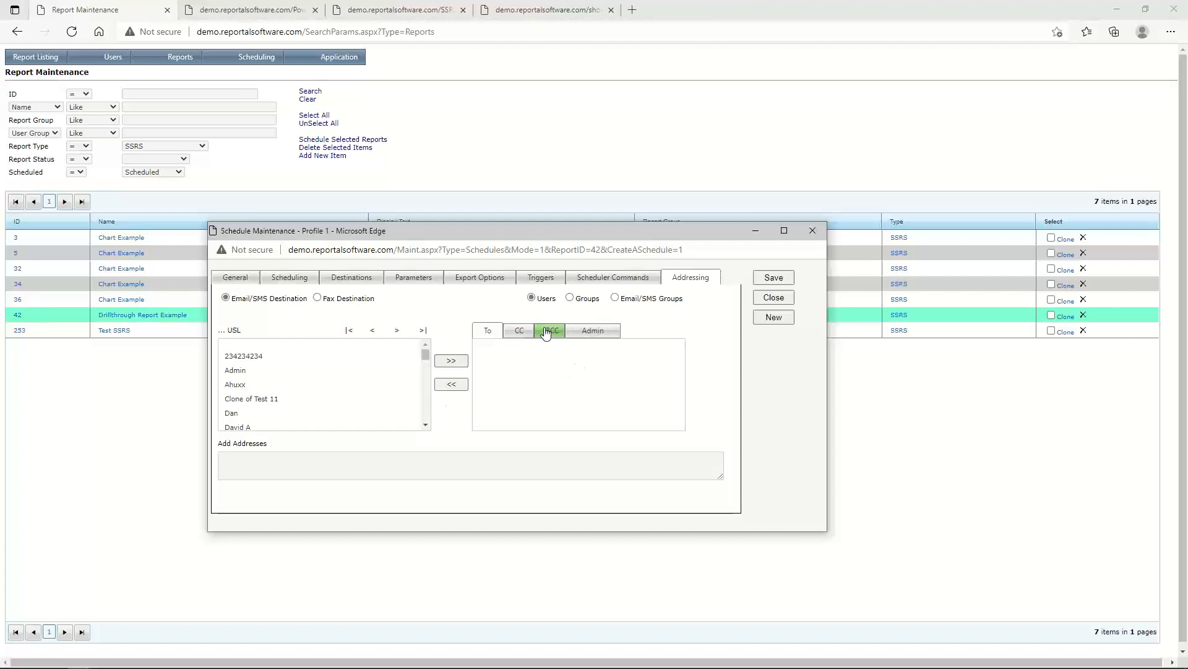
{"action": "left_click", "coordinate": [595, 331]}
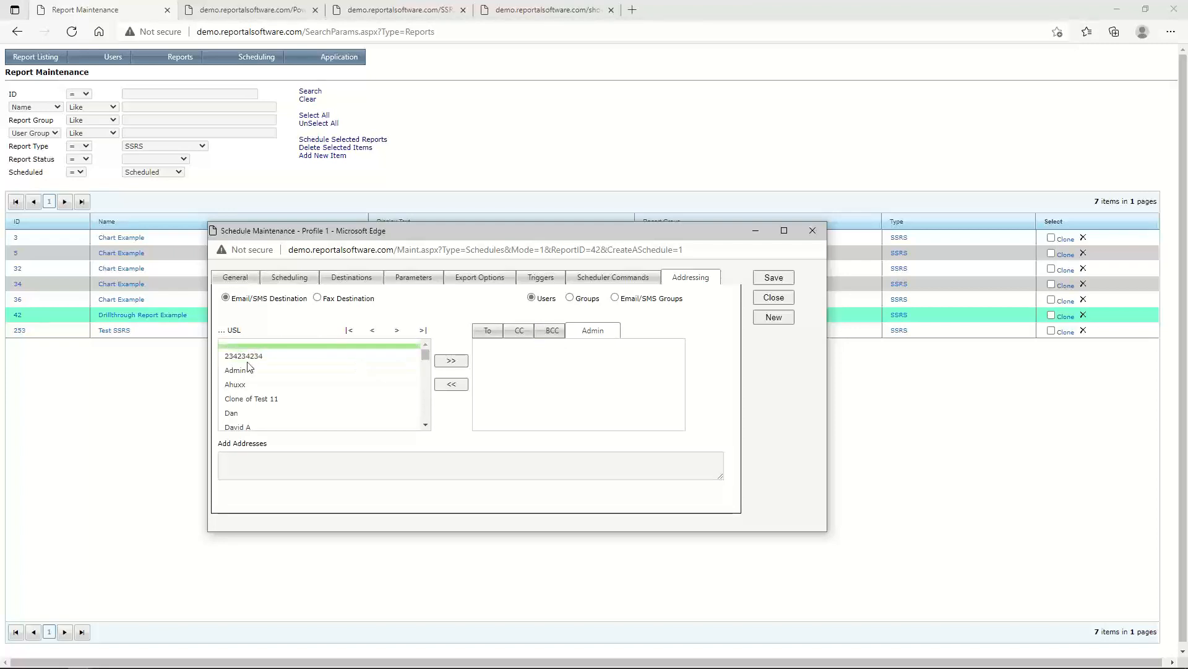
{"action": "left_click", "coordinate": [774, 298]}
- Open Folder Maintenance and expand the Drilldown folder to view its subfolders
{"action": "mouse_move", "coordinate": [178, 60]}
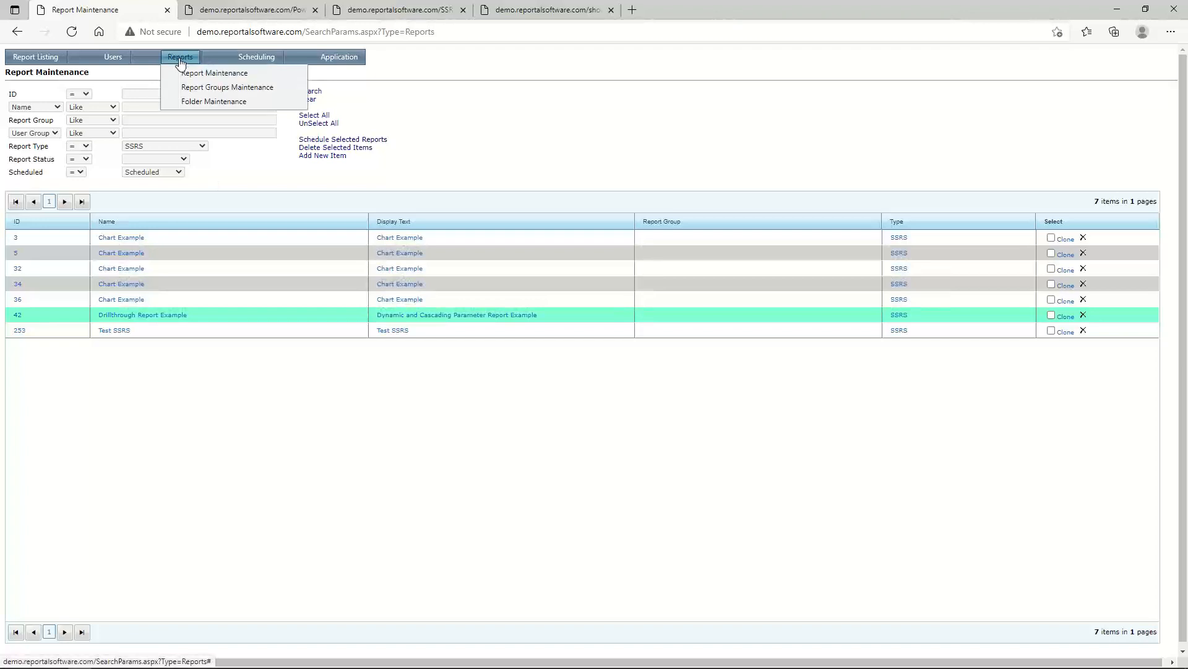
{"action": "left_click", "coordinate": [198, 102]}
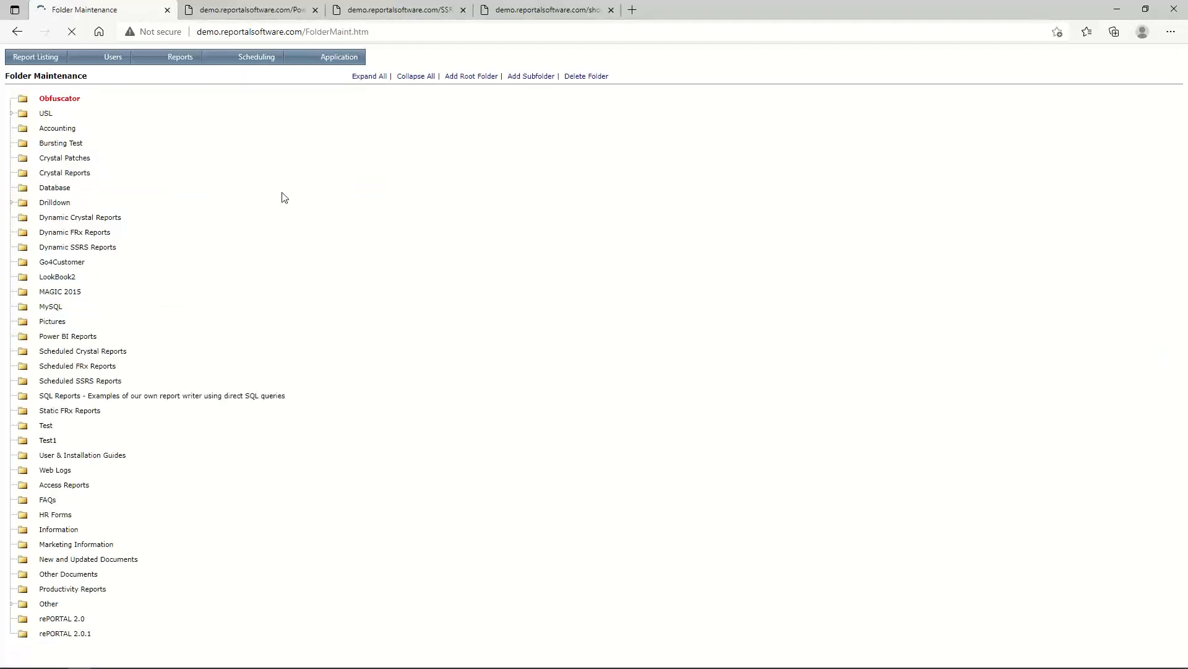
{"action": "left_click", "coordinate": [11, 203]}
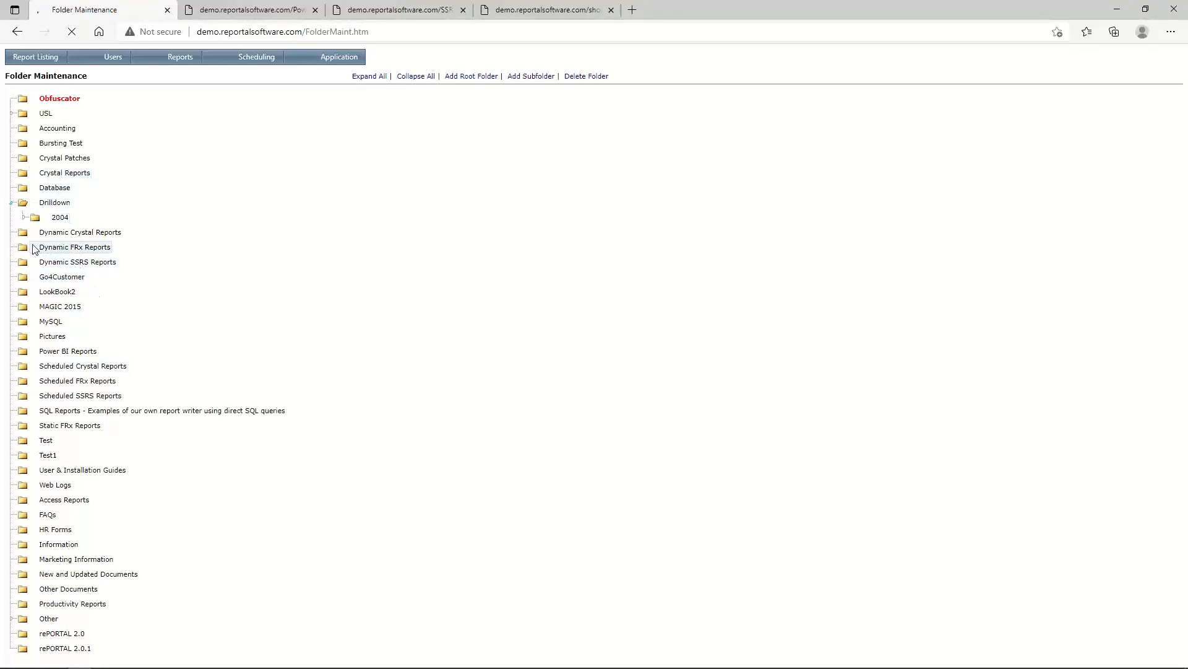
- Expand the 2004 subfolder, examine the User Access settings of the Dynamic Crystal Reports folder, and close its properties
{"action": "left_click", "coordinate": [23, 217]}
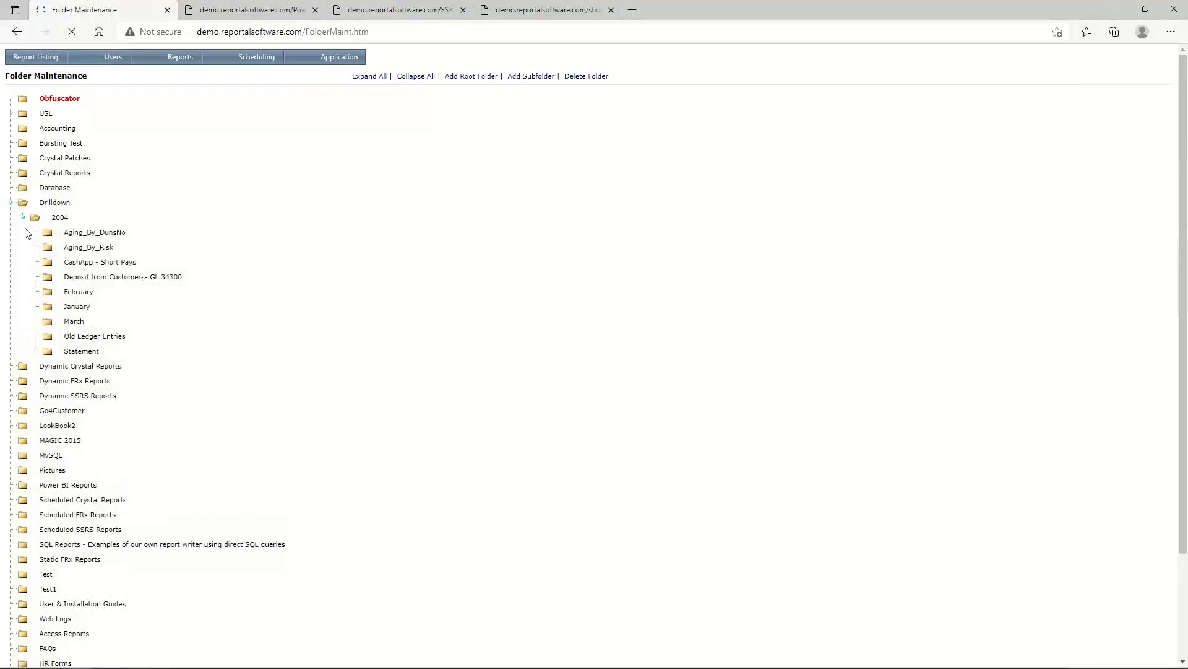
{"action": "left_click", "coordinate": [31, 370]}
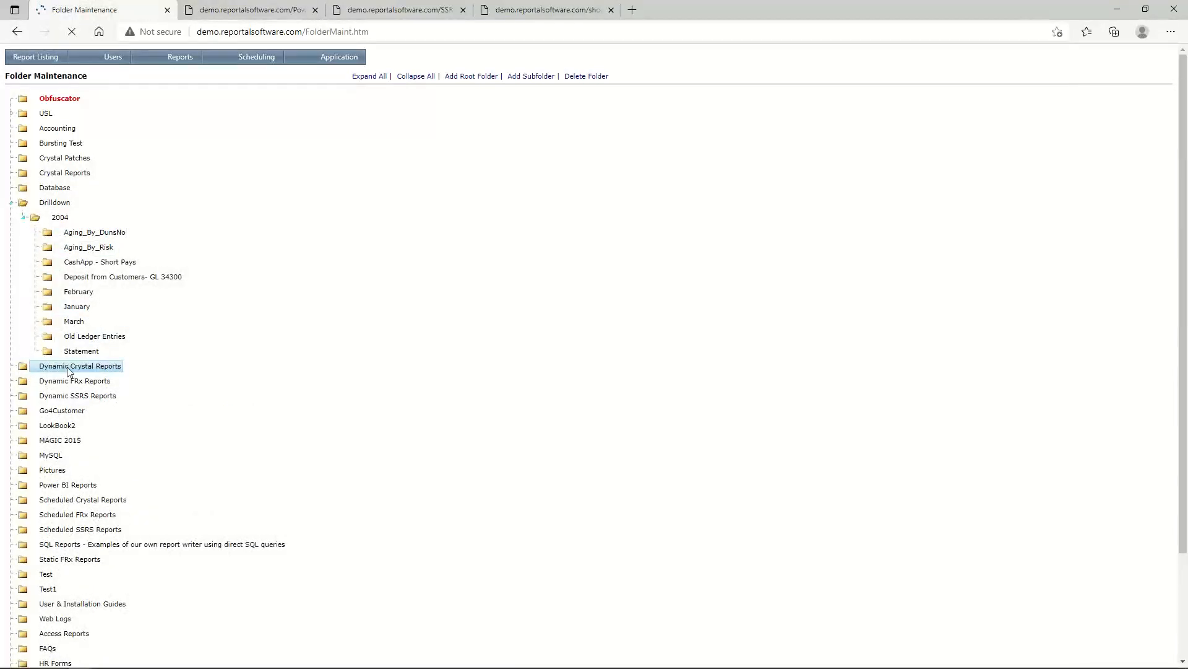
{"action": "left_click", "coordinate": [37, 367]}
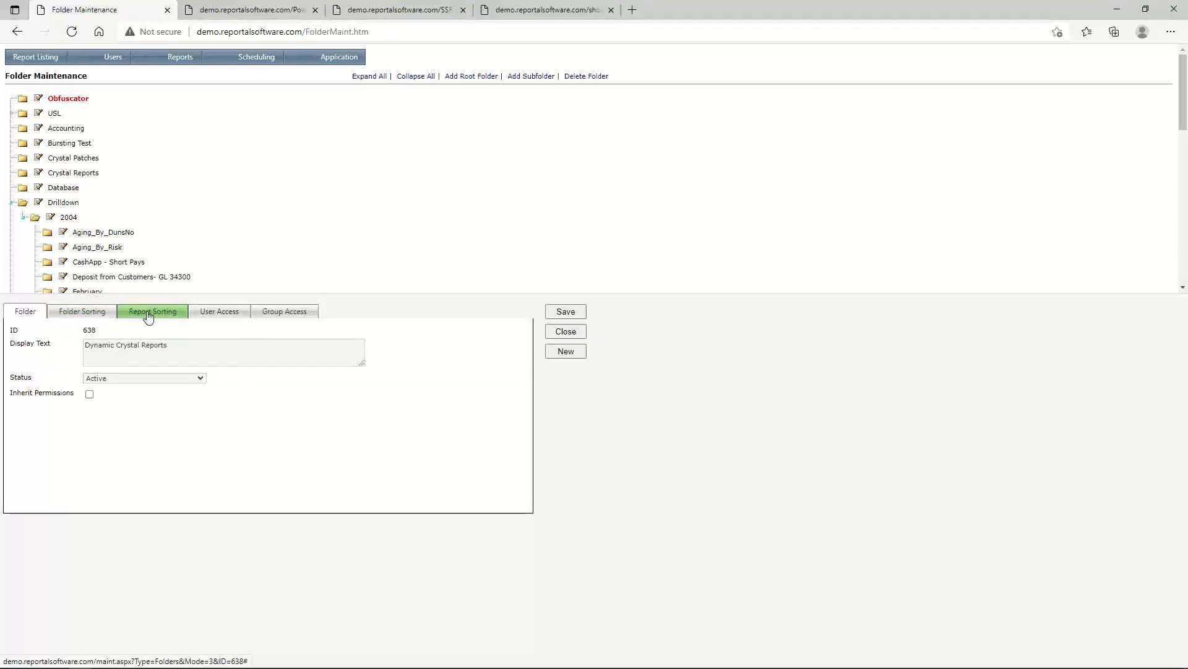
{"action": "left_click", "coordinate": [212, 312]}
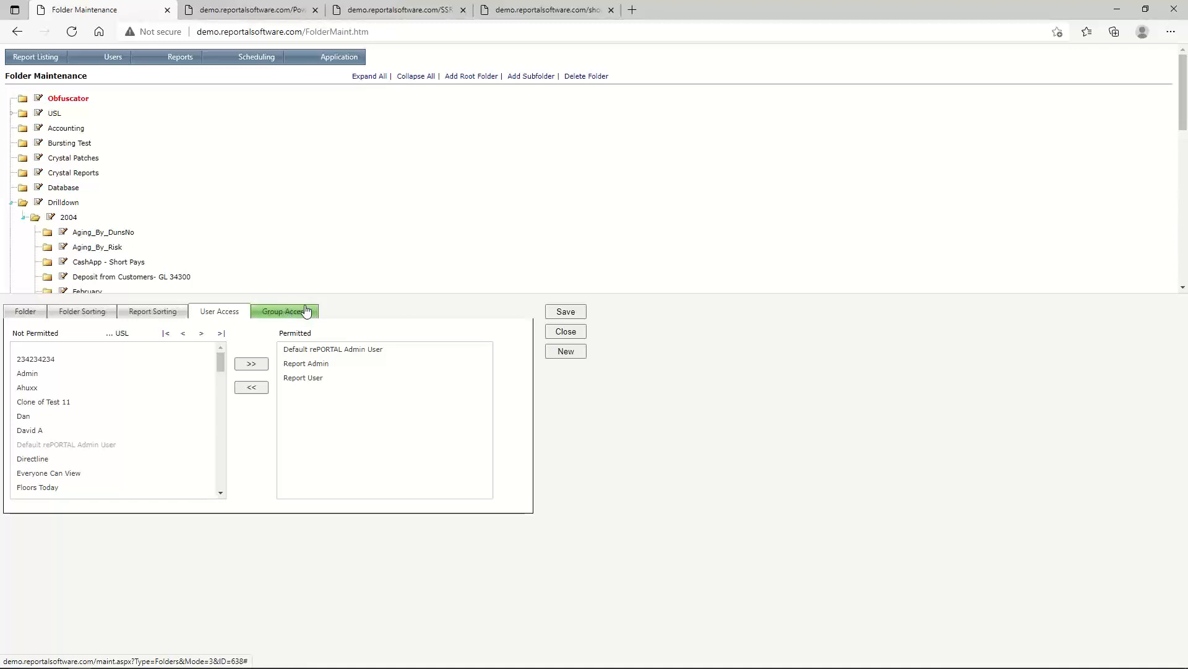
{"action": "left_click", "coordinate": [572, 333]}
- Open Schedule Maintenance and list all schedules without any search filters
{"action": "mouse_move", "coordinate": [183, 57]}
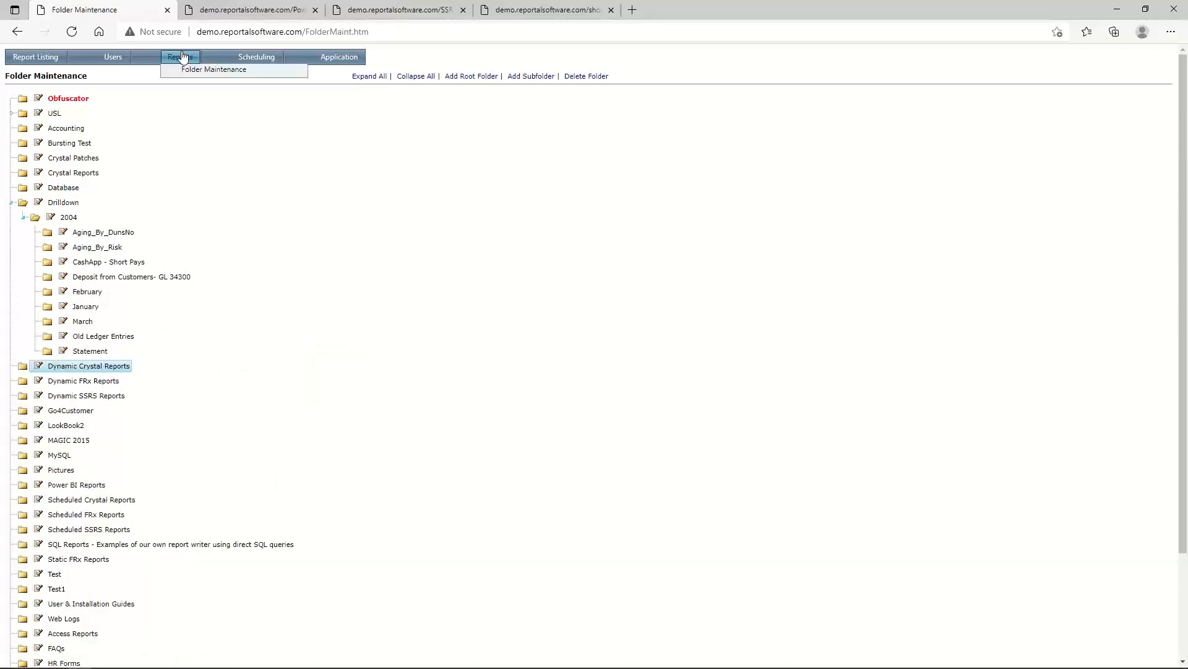
{"action": "left_click", "coordinate": [272, 73]}
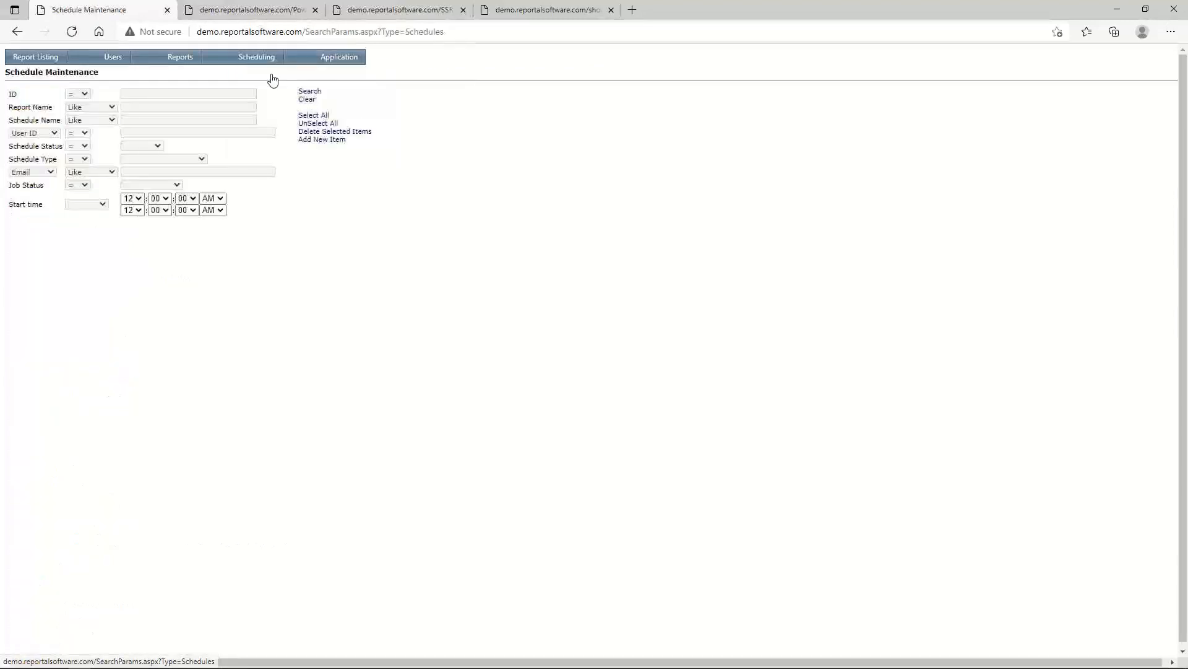
{"action": "left_click", "coordinate": [312, 91]}
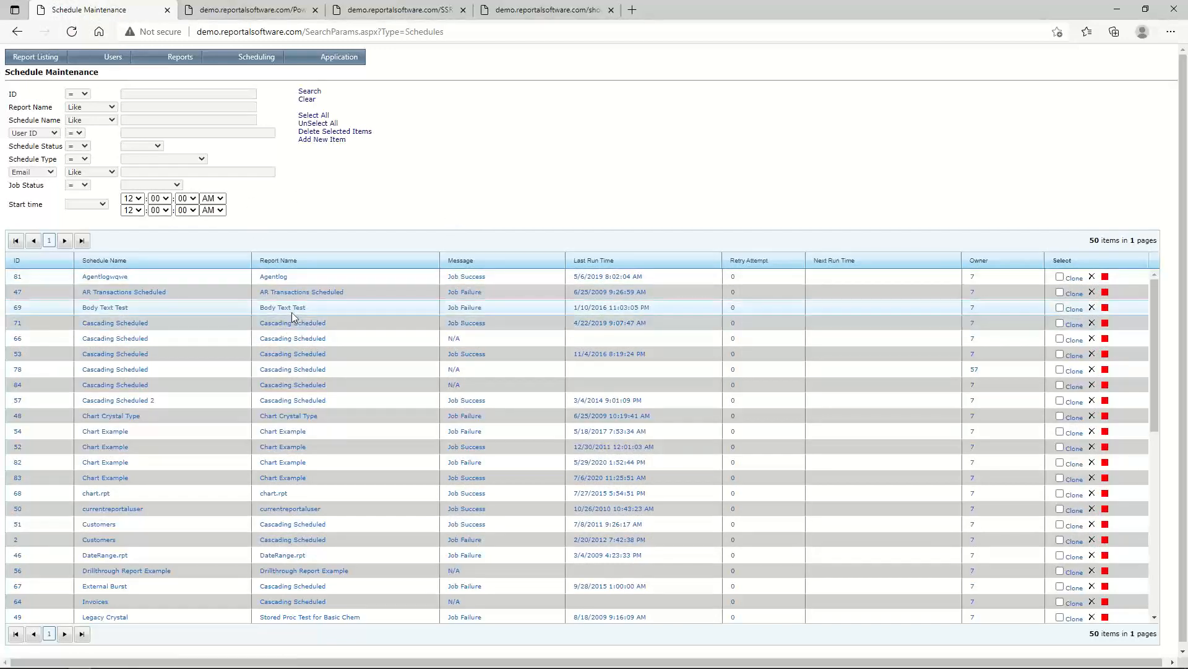
- List all packages in Schedule Package Maintenance and open the Test package with its full general settings in view
{"action": "mouse_move", "coordinate": [256, 57]}
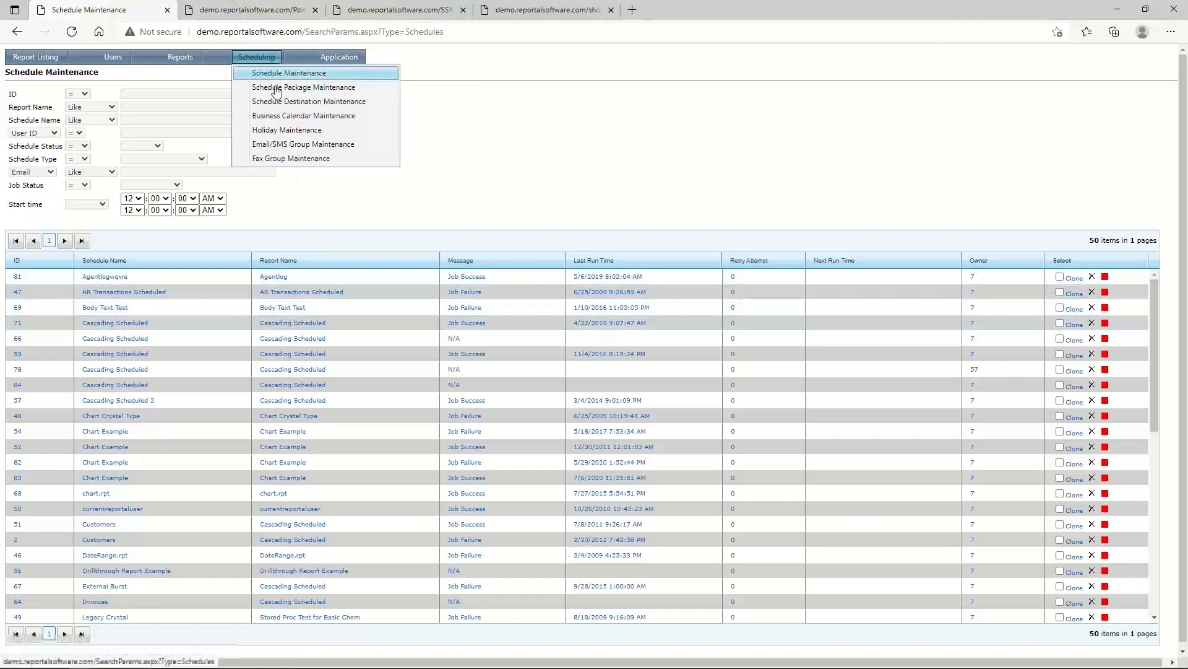
{"action": "left_click", "coordinate": [280, 89]}
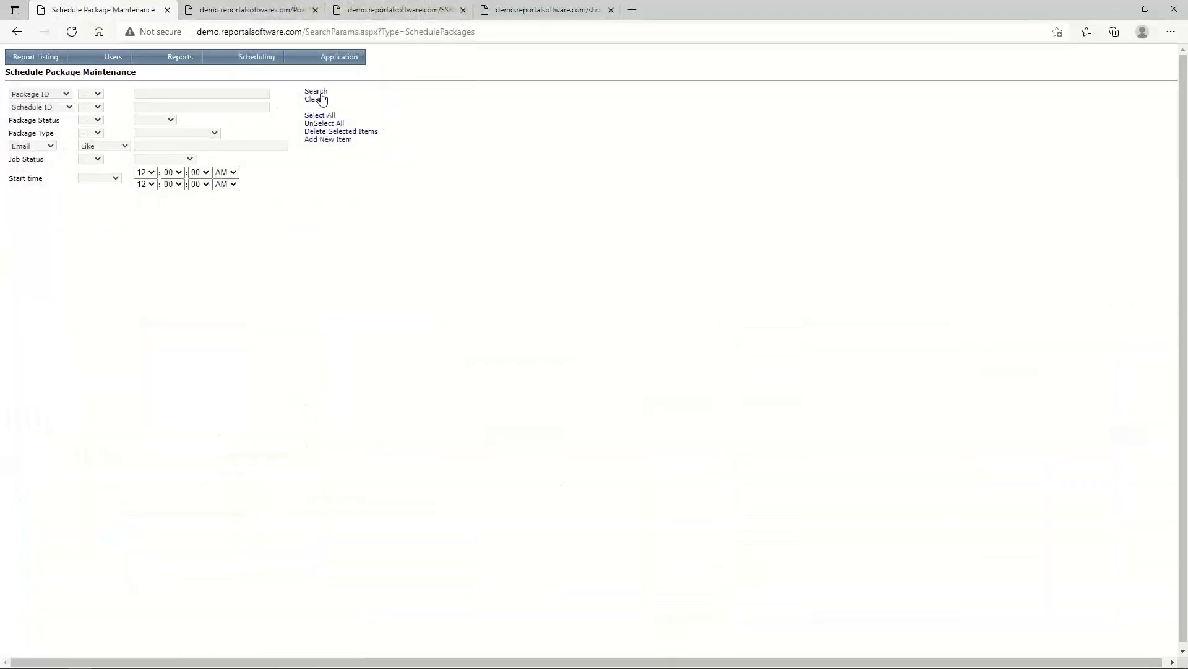
{"action": "left_click", "coordinate": [322, 92]}
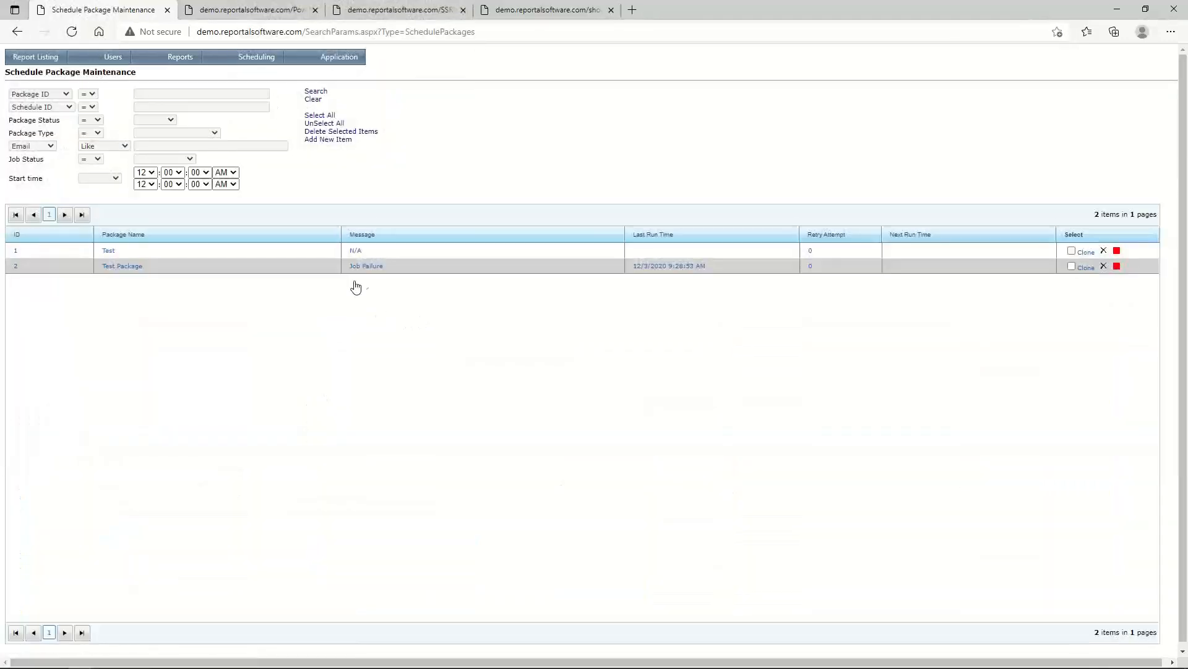
{"action": "left_click", "coordinate": [355, 251]}
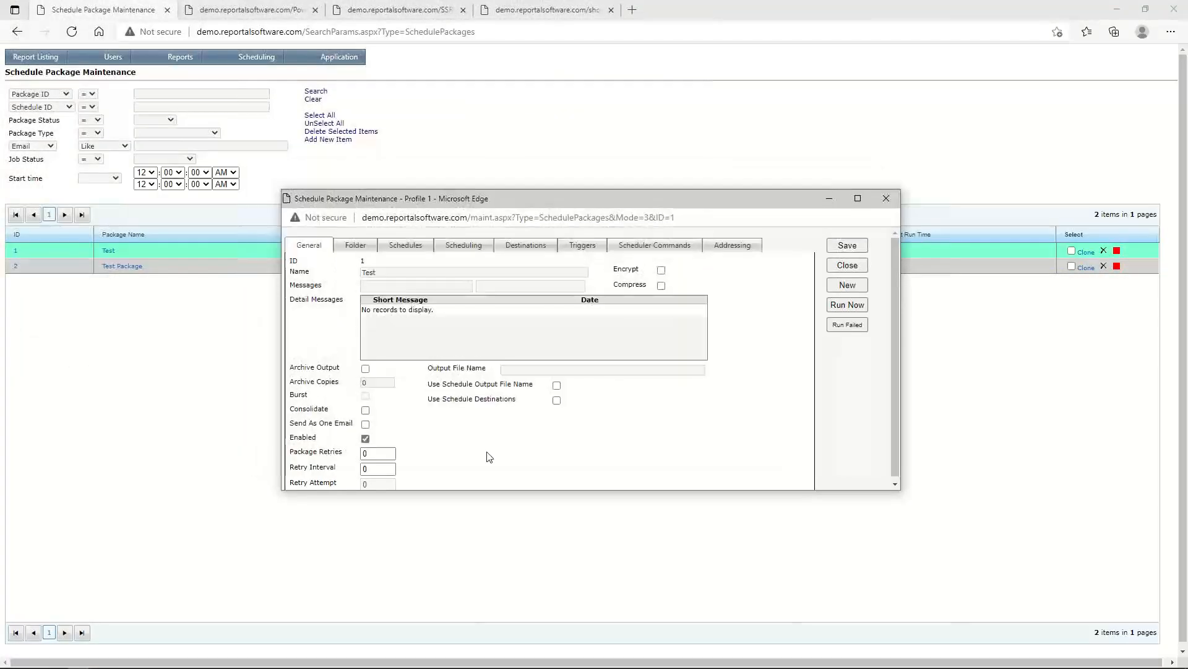
{"action": "left_click_drag", "start_coordinate": [488, 490], "coordinate": [488, 531]}
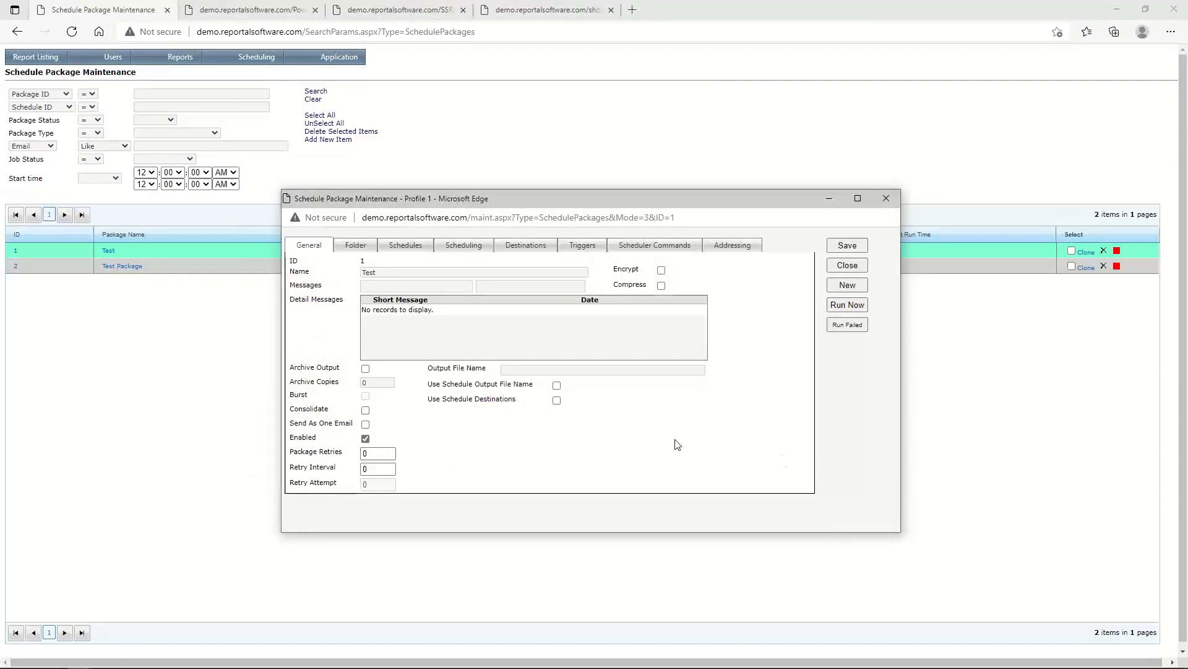
- Move schedule 53 - Cascading Scheduled to the start of the Test package's schedule order, and close the package without saving
{"action": "left_click", "coordinate": [409, 246]}
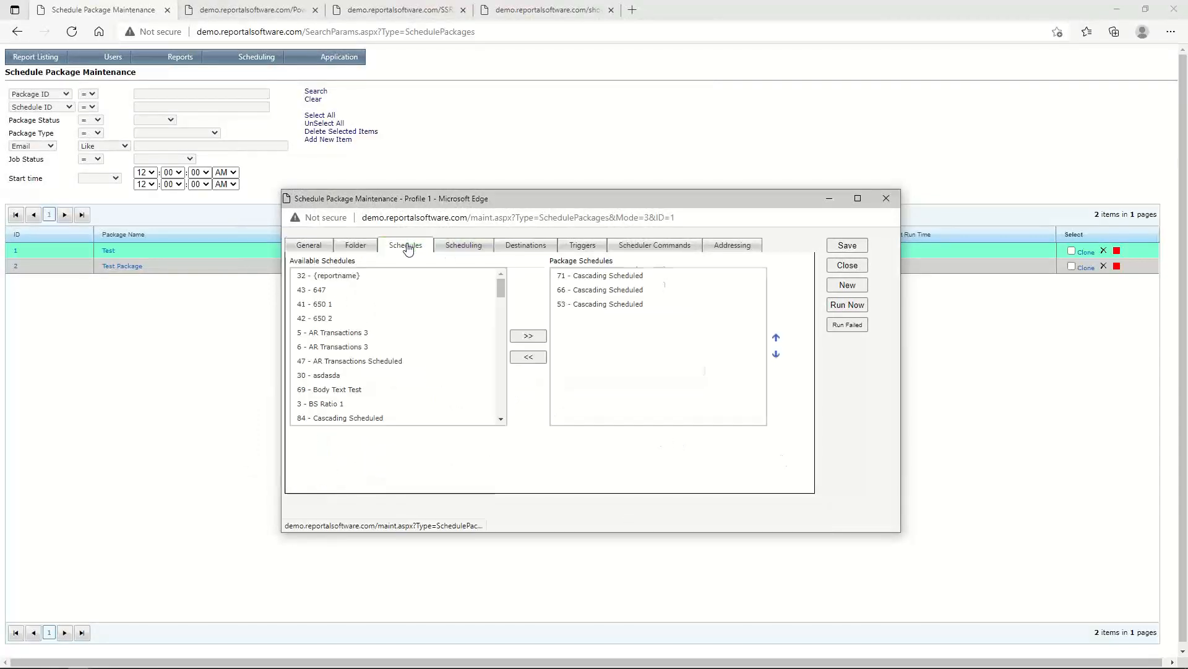
{"action": "left_click", "coordinate": [604, 304]}
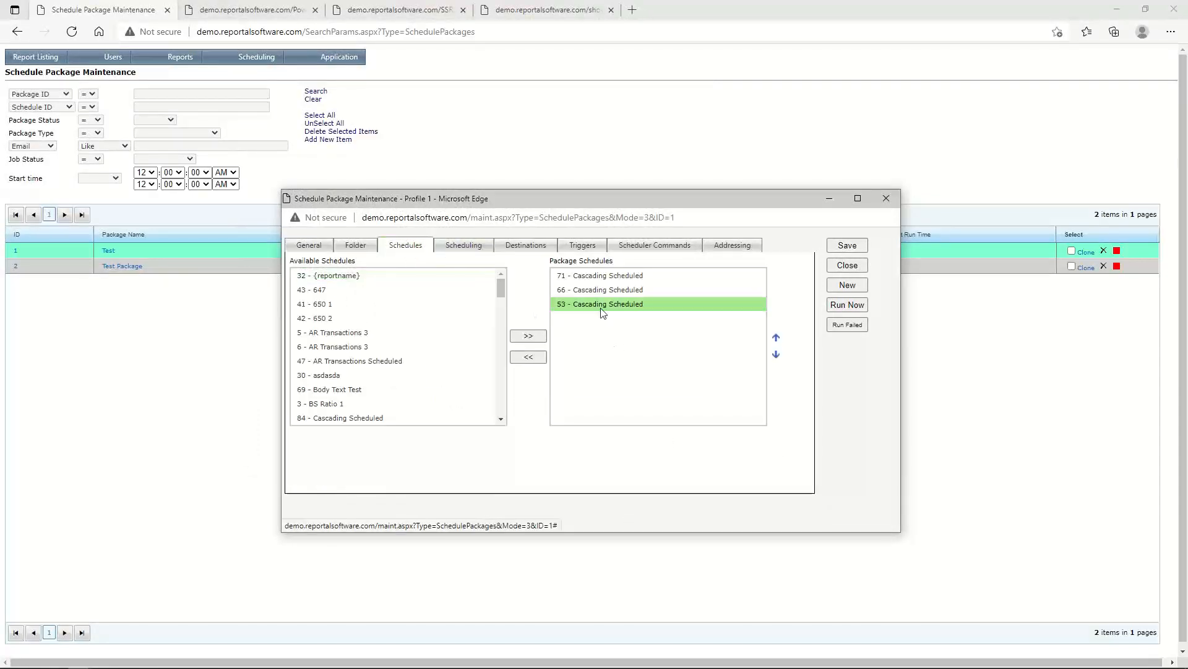
{"action": "left_click", "coordinate": [776, 339]}
{"action": "left_click", "coordinate": [775, 340]}
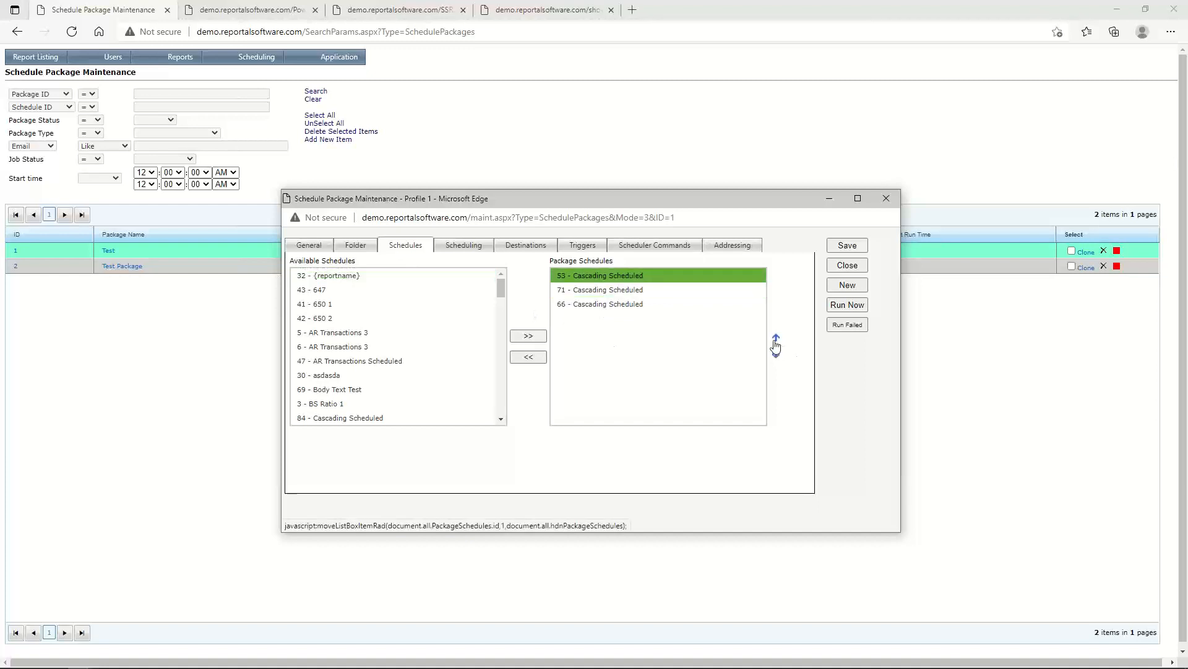
{"action": "left_click", "coordinate": [848, 265]}
- List all entries in Schedule Destination Maintenance and examine the general settings of HTML Email Destination
{"action": "mouse_move", "coordinate": [266, 59]}
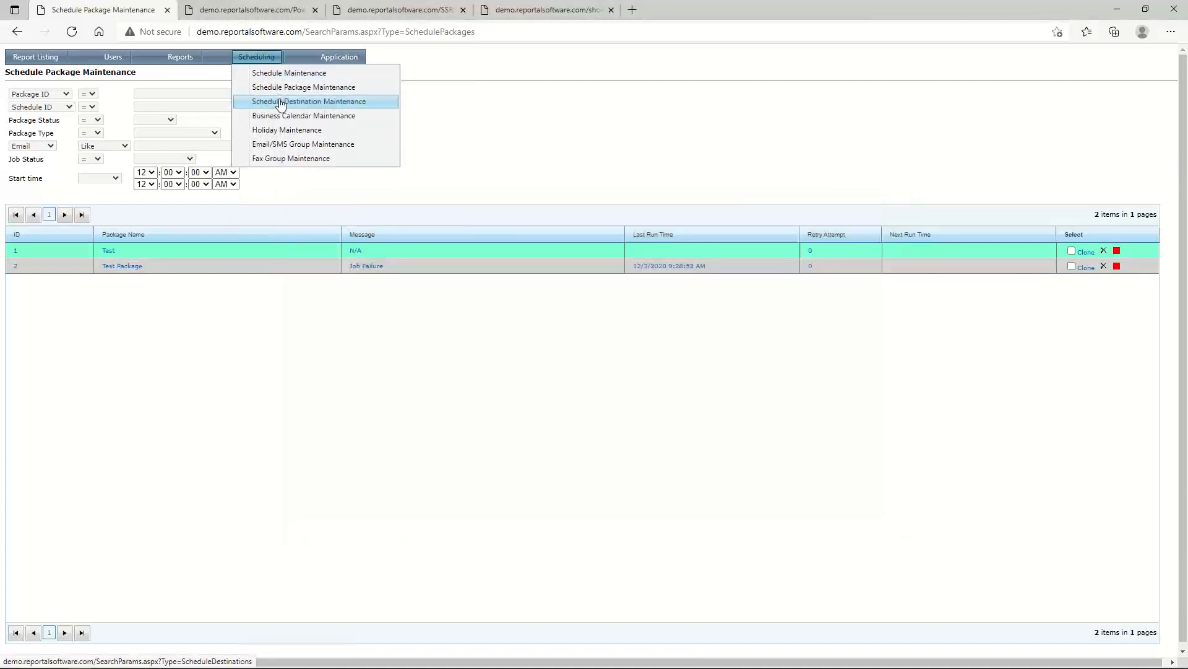
{"action": "left_click", "coordinate": [281, 103]}
{"action": "left_click", "coordinate": [304, 91]}
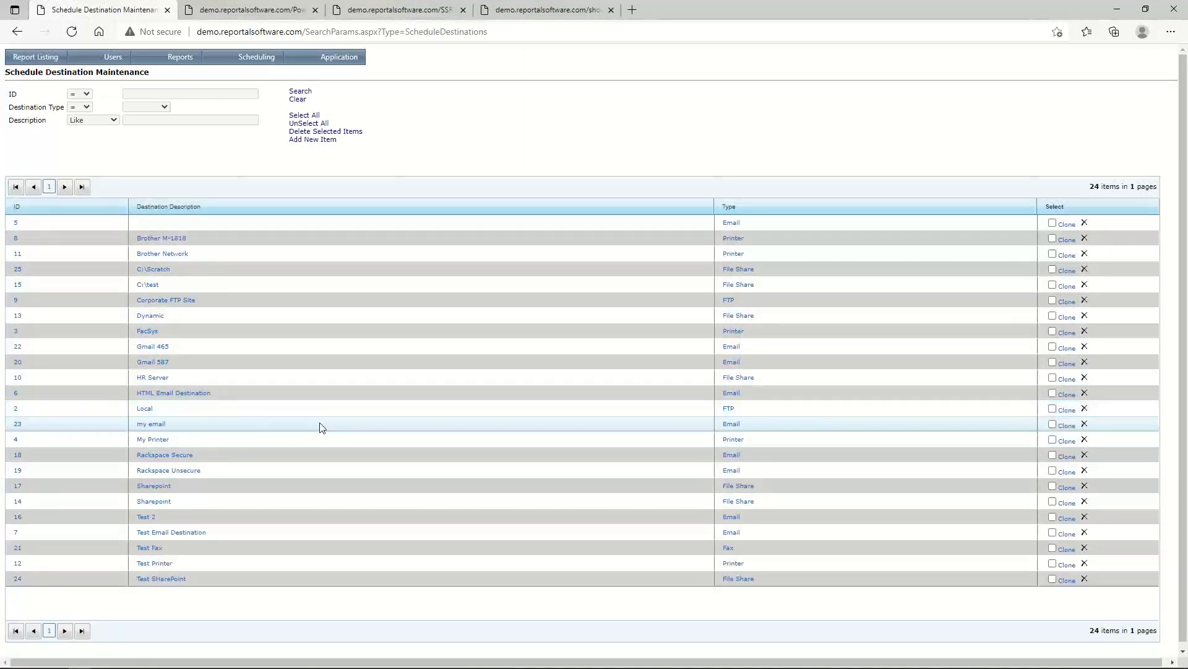
{"action": "left_click", "coordinate": [182, 395]}
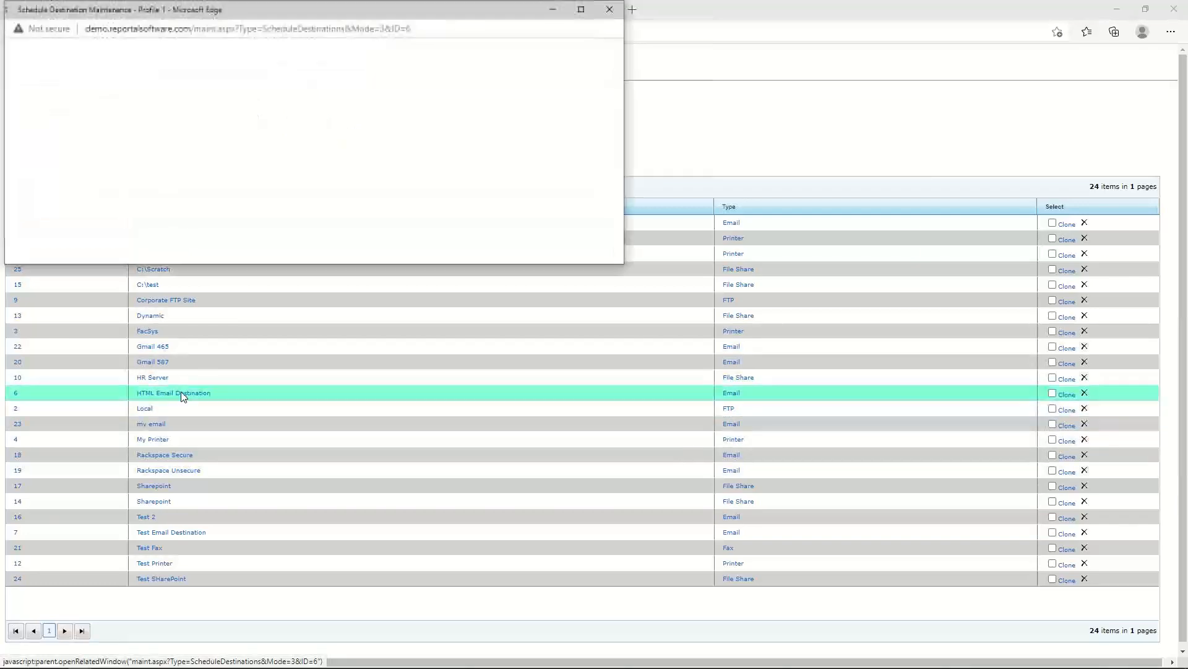
{"action": "left_click_drag", "start_coordinate": [261, 12], "coordinate": [603, 192]}
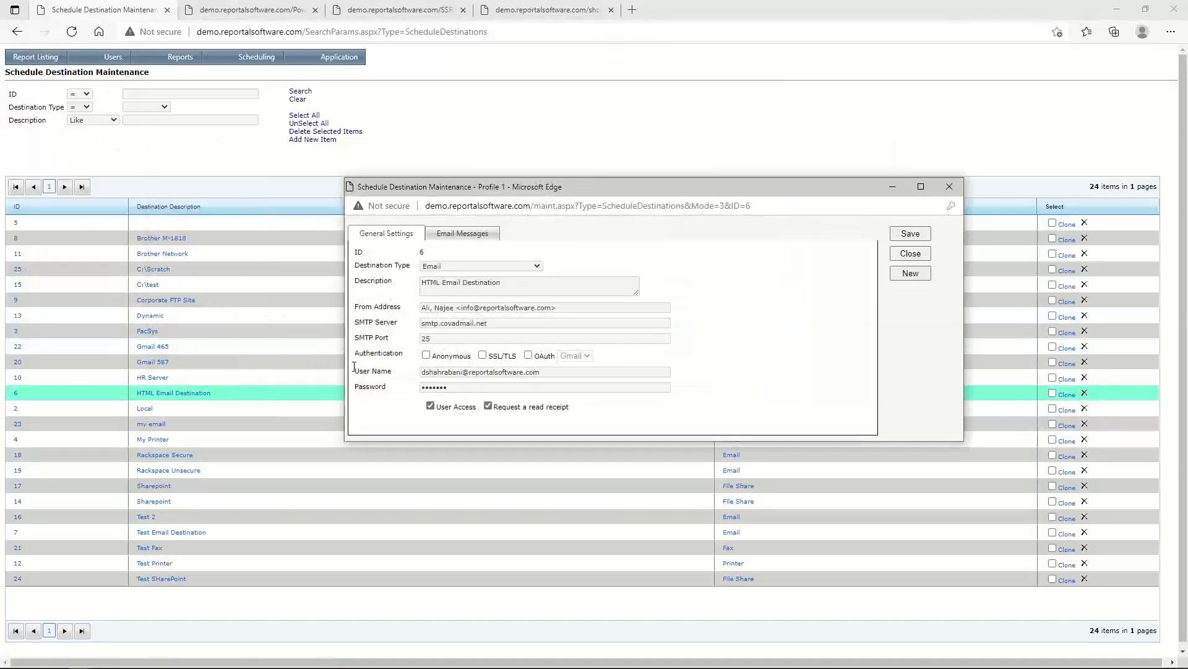
- Examine the HTML email message and admin email message of HTML Email Destination, and close it
{"action": "left_click", "coordinate": [449, 234]}
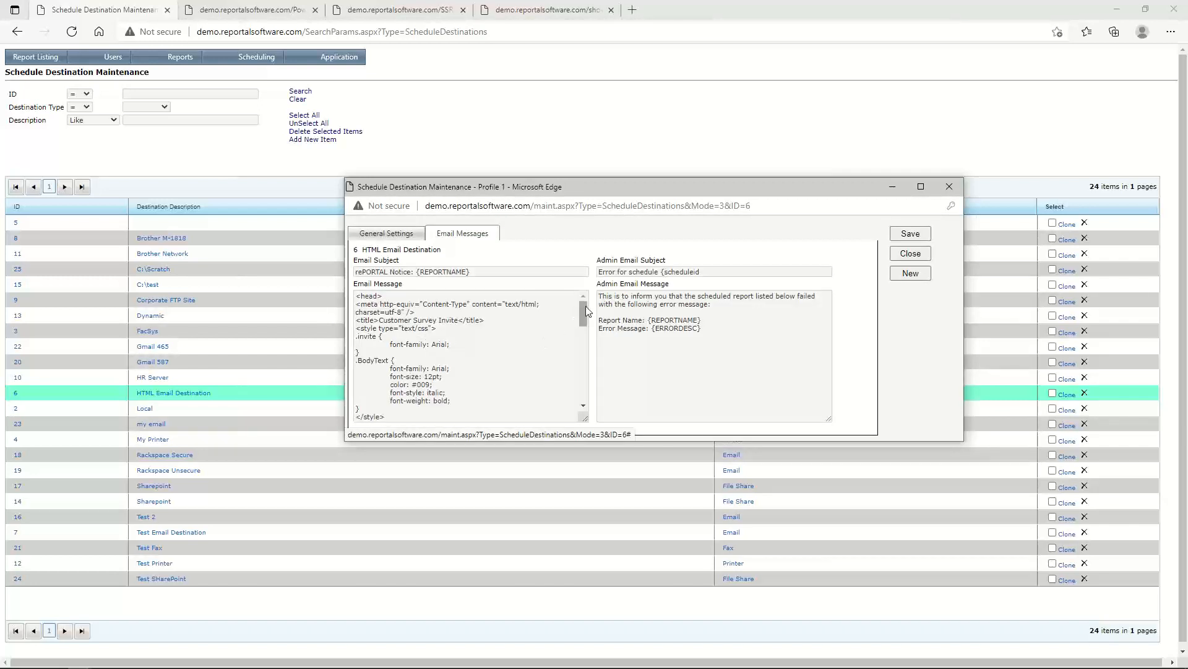
{"action": "left_click_drag", "start_coordinate": [586, 306], "coordinate": [588, 364]}
{"action": "left_click_drag", "start_coordinate": [581, 311], "coordinate": [580, 303]}
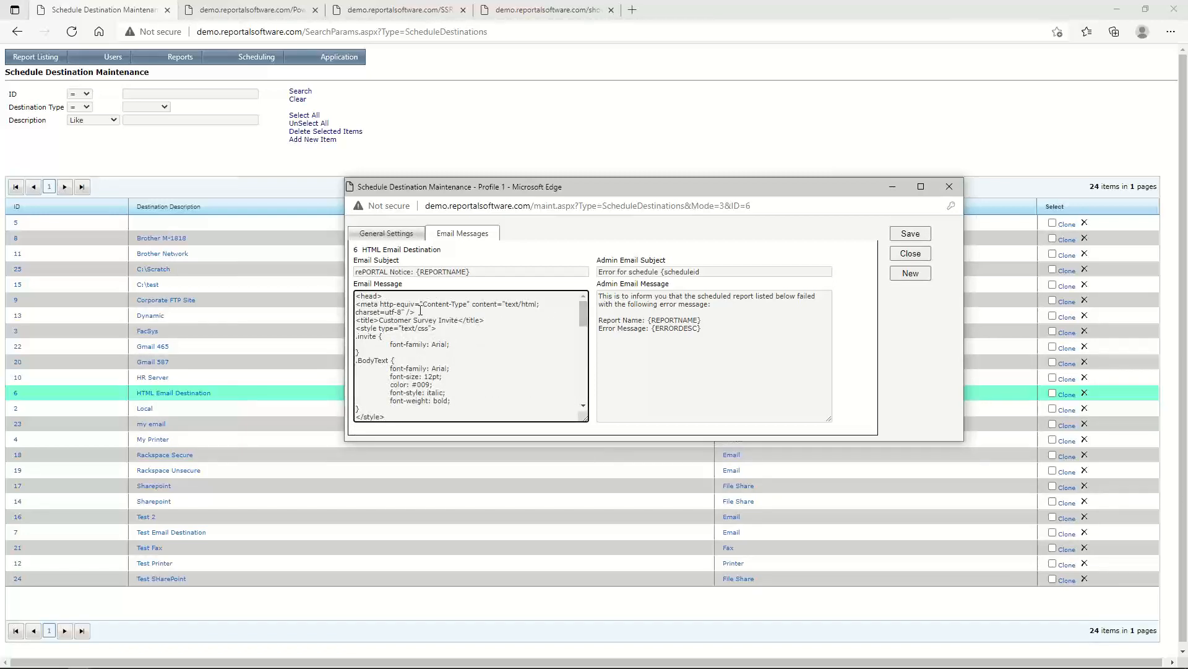
{"action": "left_click", "coordinate": [727, 329]}
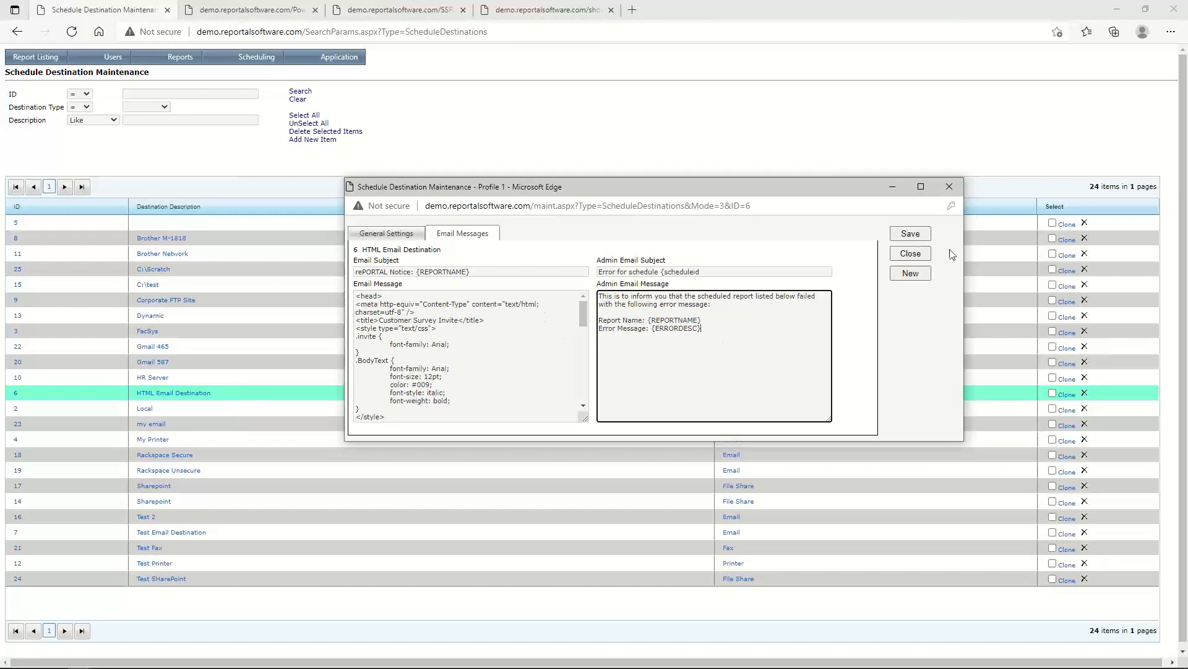
{"action": "left_click", "coordinate": [911, 254]}
- Start a new File Share schedule destination, examine its available destination services, and close it without saving
{"action": "left_click", "coordinate": [322, 139]}
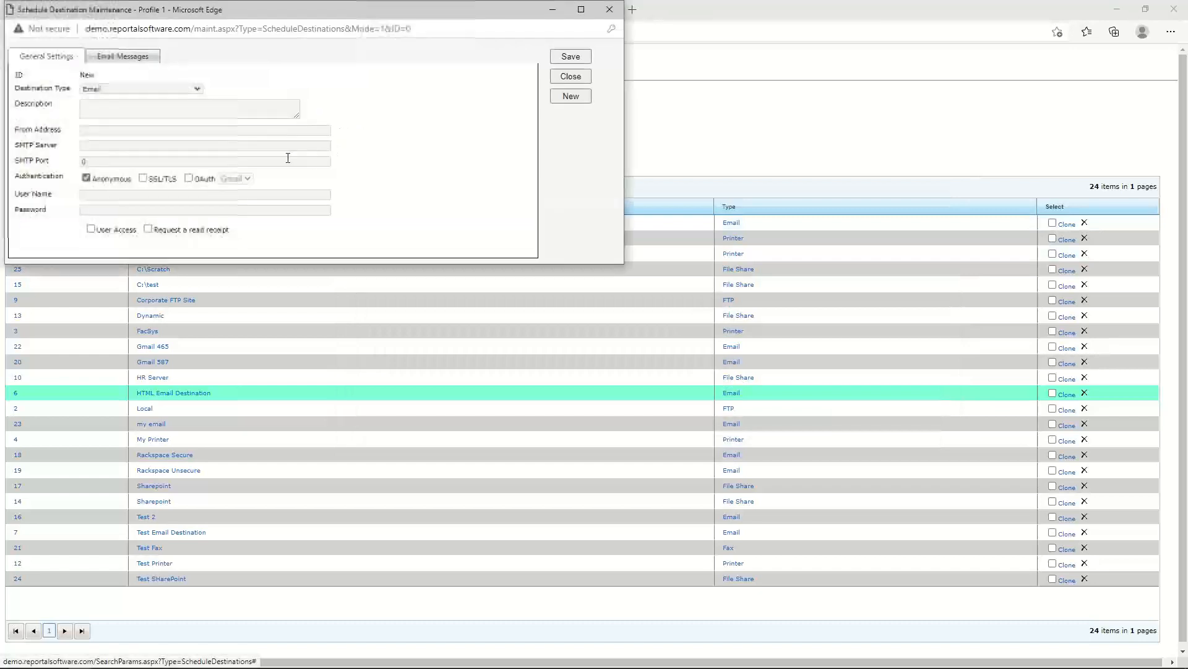
{"action": "left_click", "coordinate": [183, 90]}
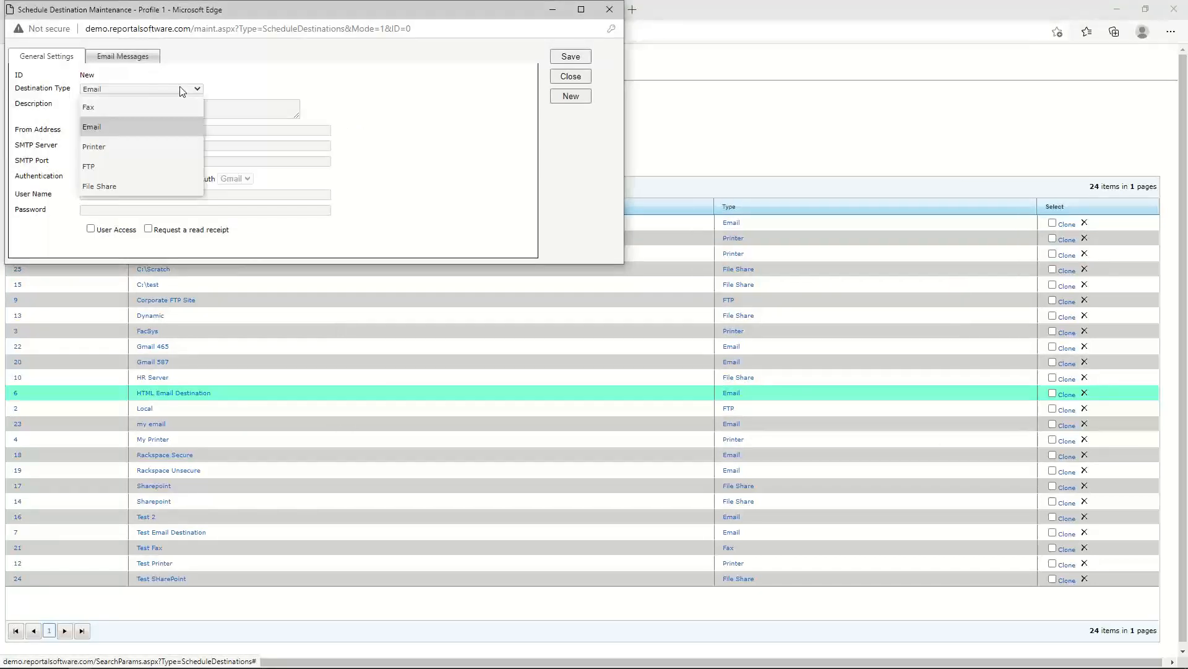
{"action": "left_click", "coordinate": [125, 183]}
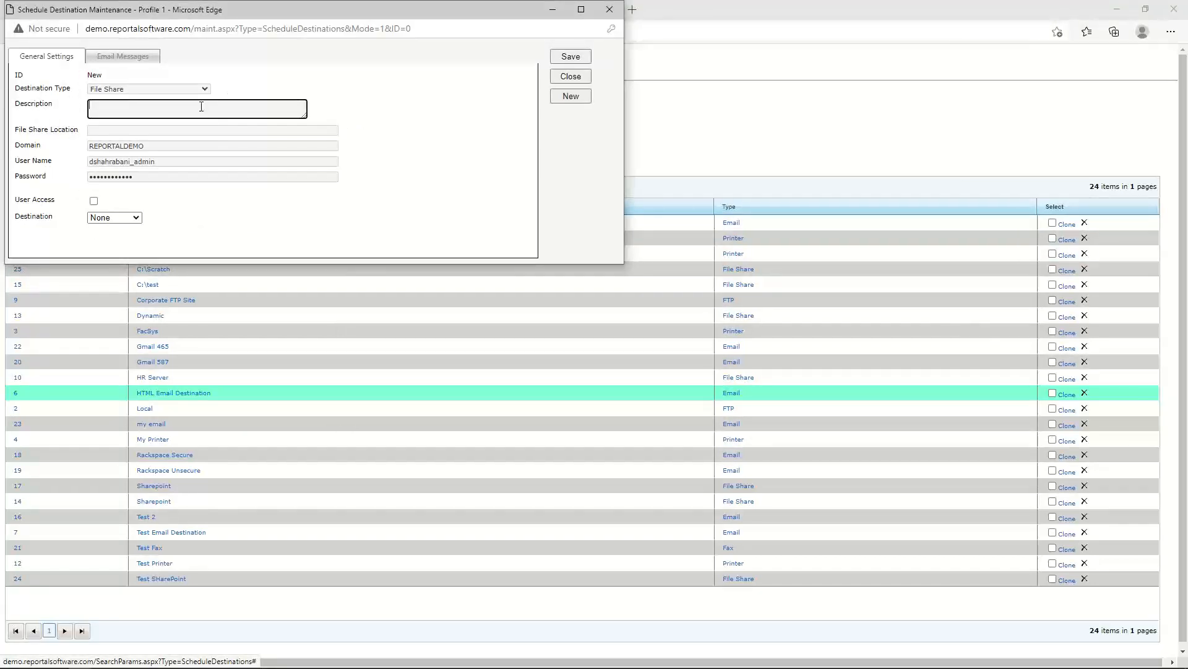
{"action": "left_click", "coordinate": [137, 218]}
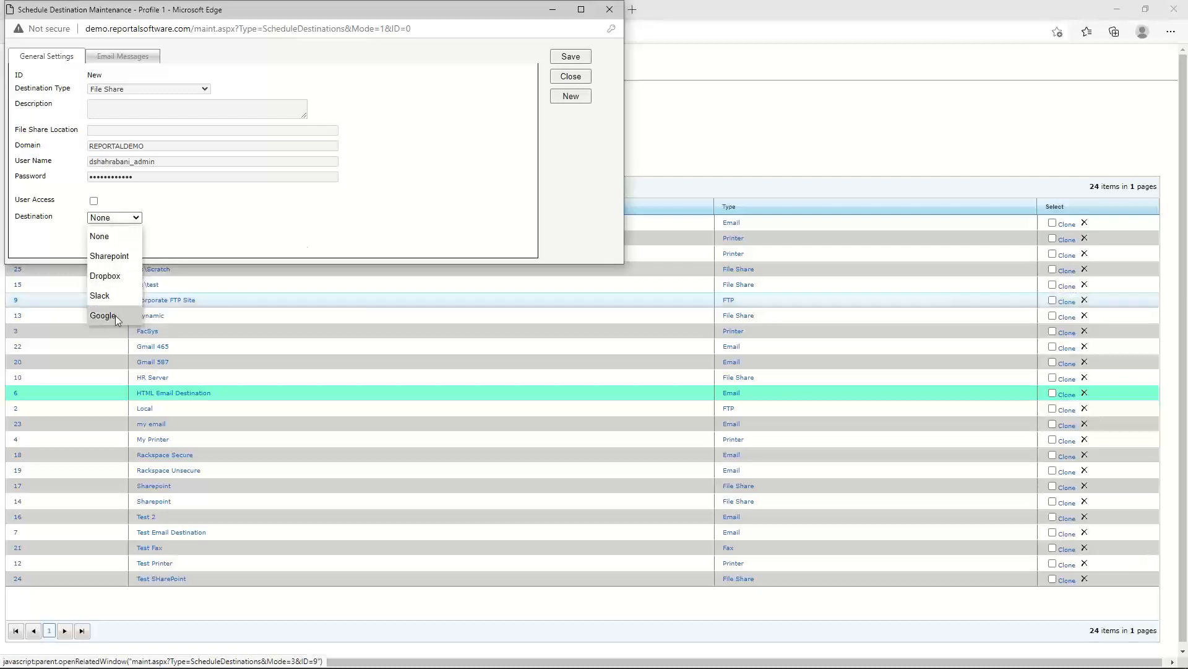
{"action": "left_click", "coordinate": [303, 246]}
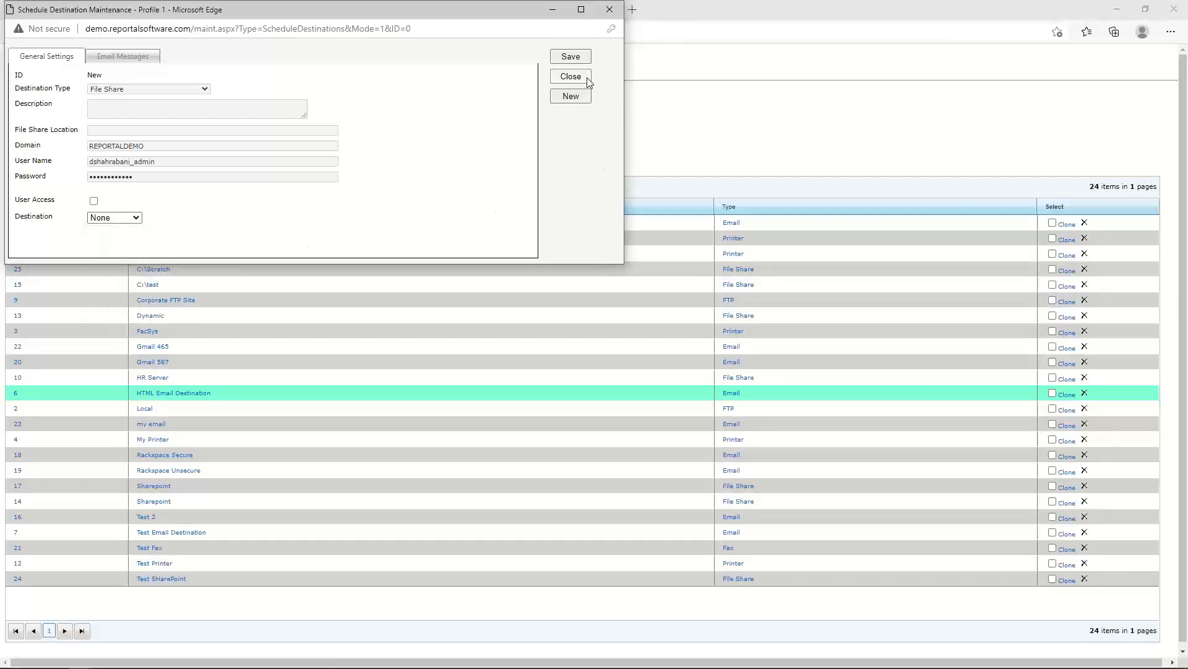
{"action": "left_click", "coordinate": [571, 76]}
- List all groups in Email/SMS Group Maintenance and examine the recipient settings of the Return Email Addresses and Admin groups
{"action": "mouse_move", "coordinate": [248, 57]}
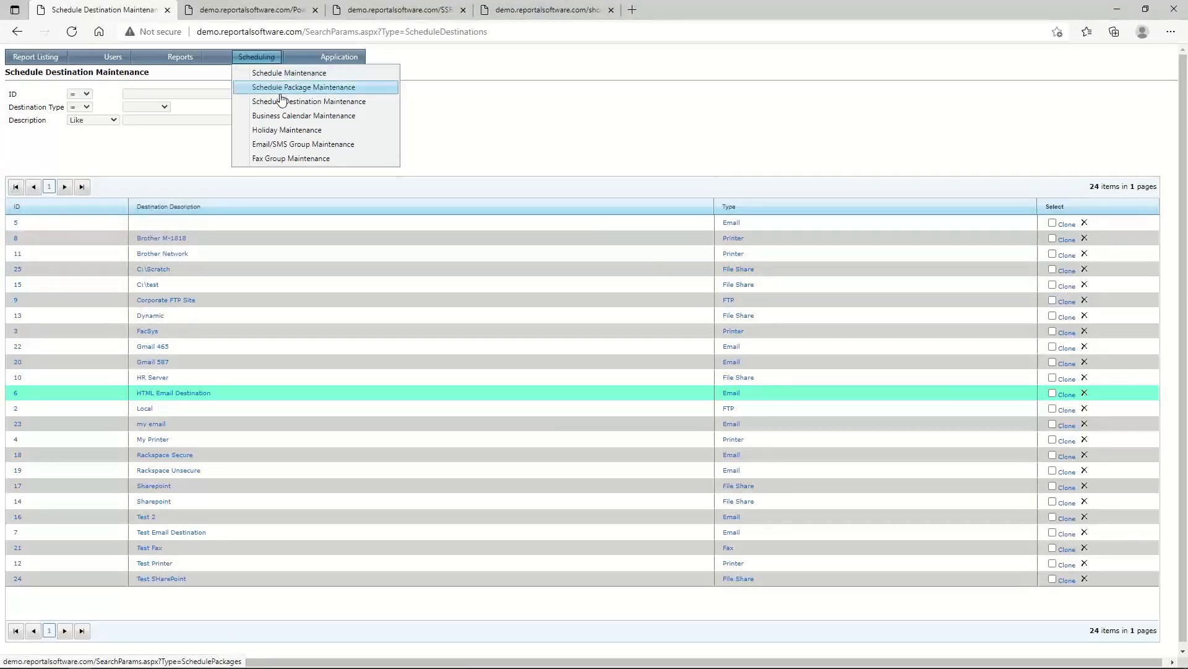
{"action": "left_click", "coordinate": [313, 148]}
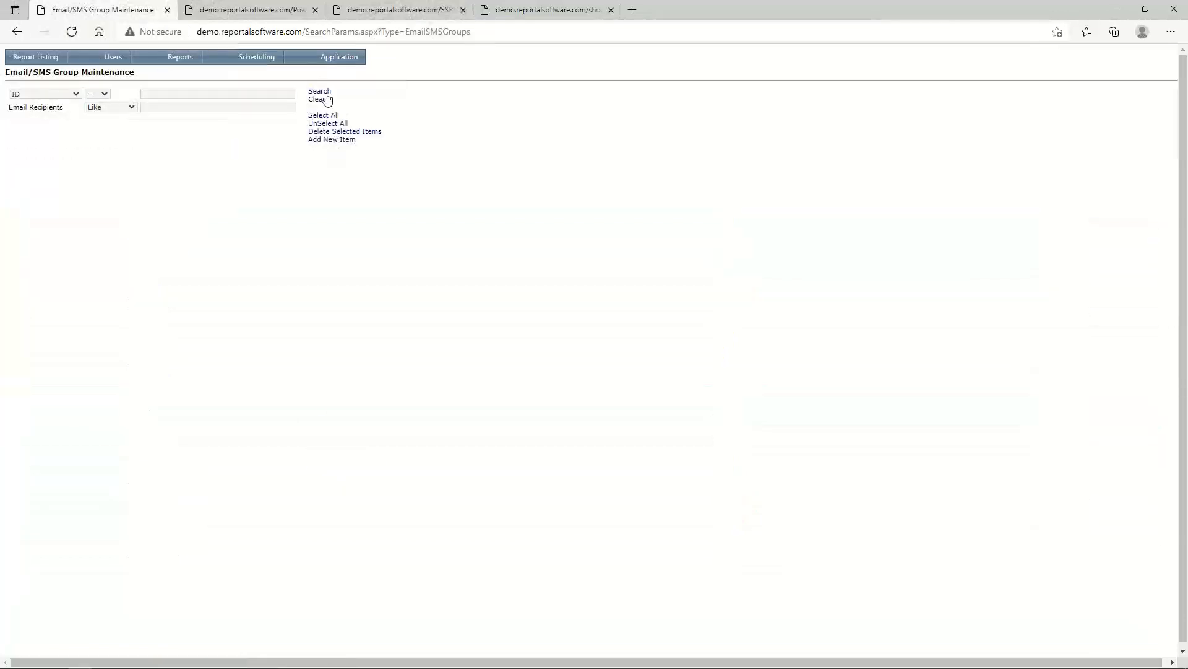
{"action": "left_click", "coordinate": [326, 93]}
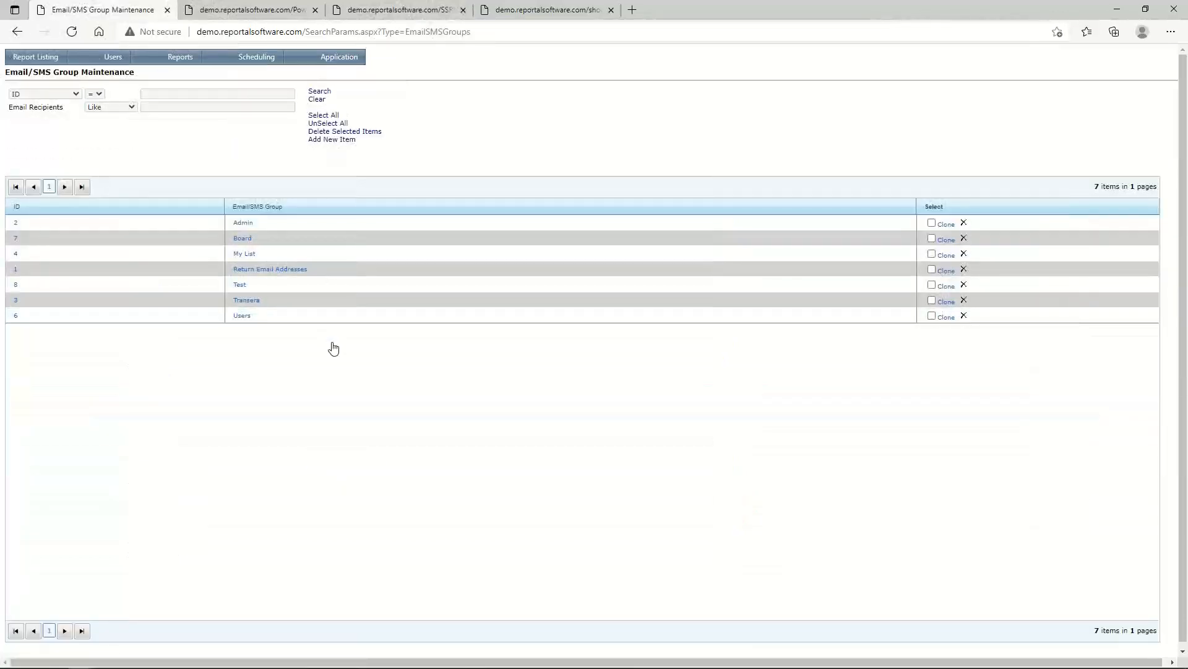
{"action": "left_click", "coordinate": [263, 271]}
{"action": "left_click", "coordinate": [168, 106]}
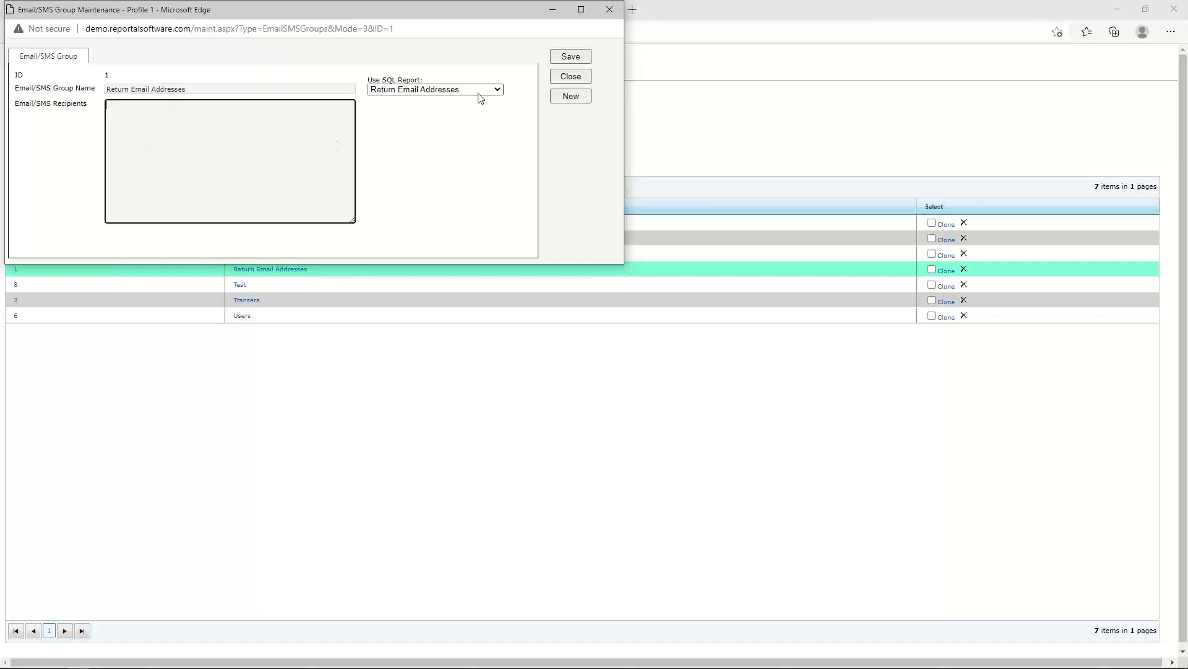
{"action": "left_click", "coordinate": [570, 76]}
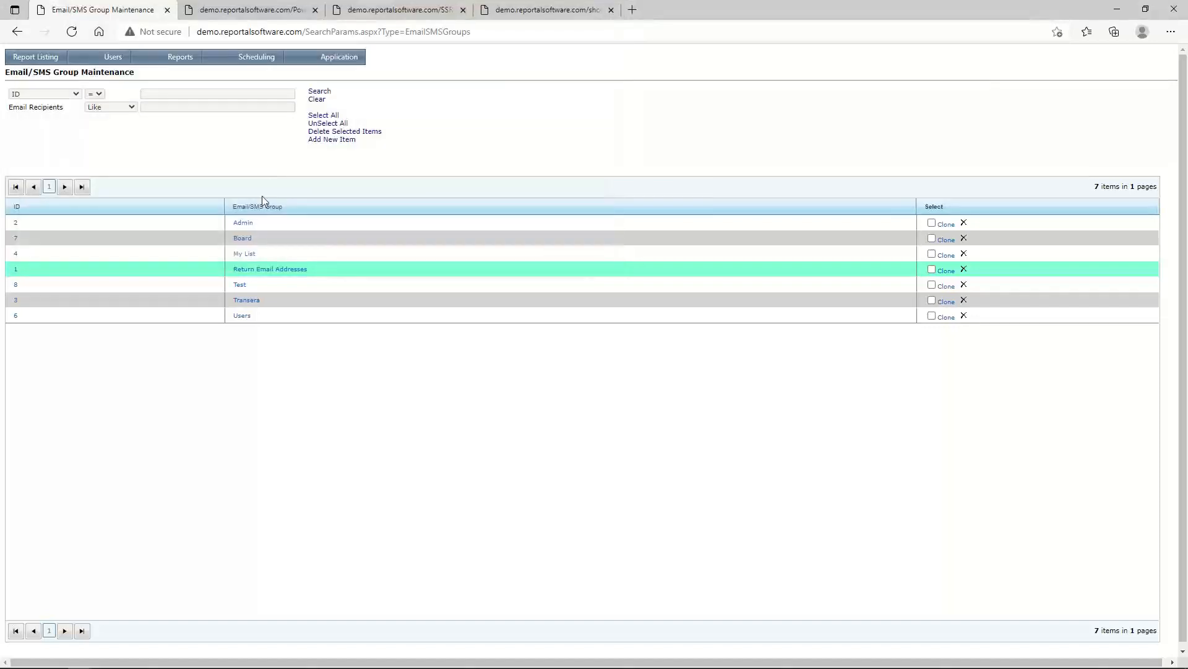
{"action": "left_click", "coordinate": [246, 224]}
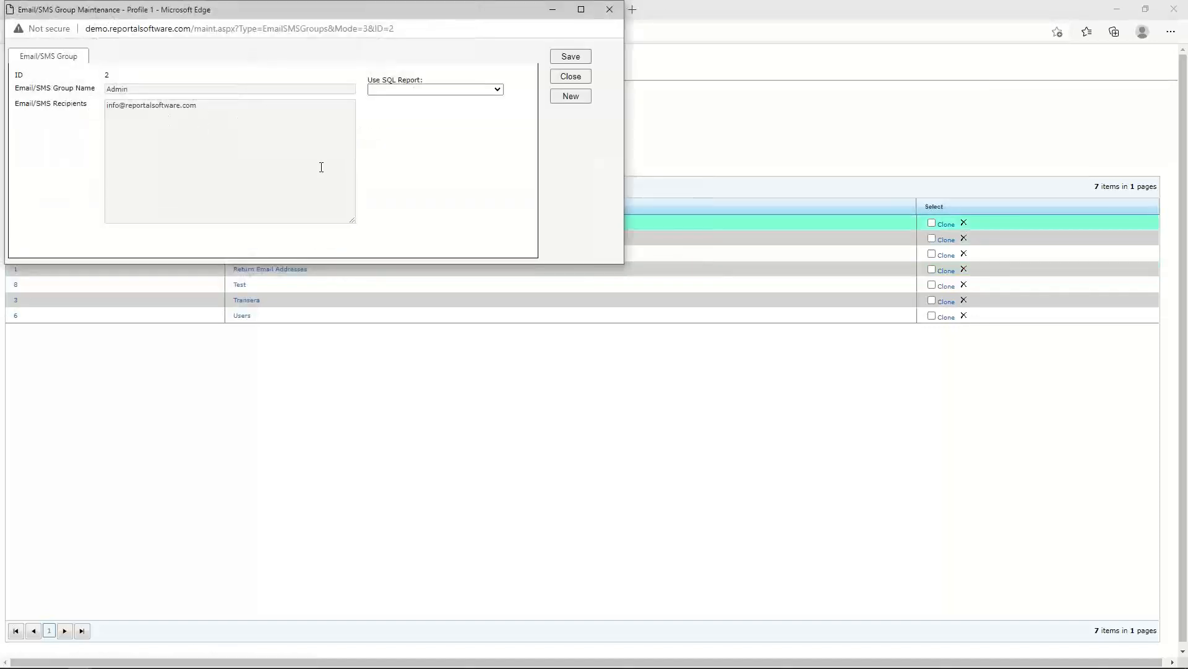
{"action": "left_click", "coordinate": [571, 77]}
- Search Audit Maintenance for all audit records with the event type Run Report/Document
{"action": "mouse_move", "coordinate": [262, 60]}
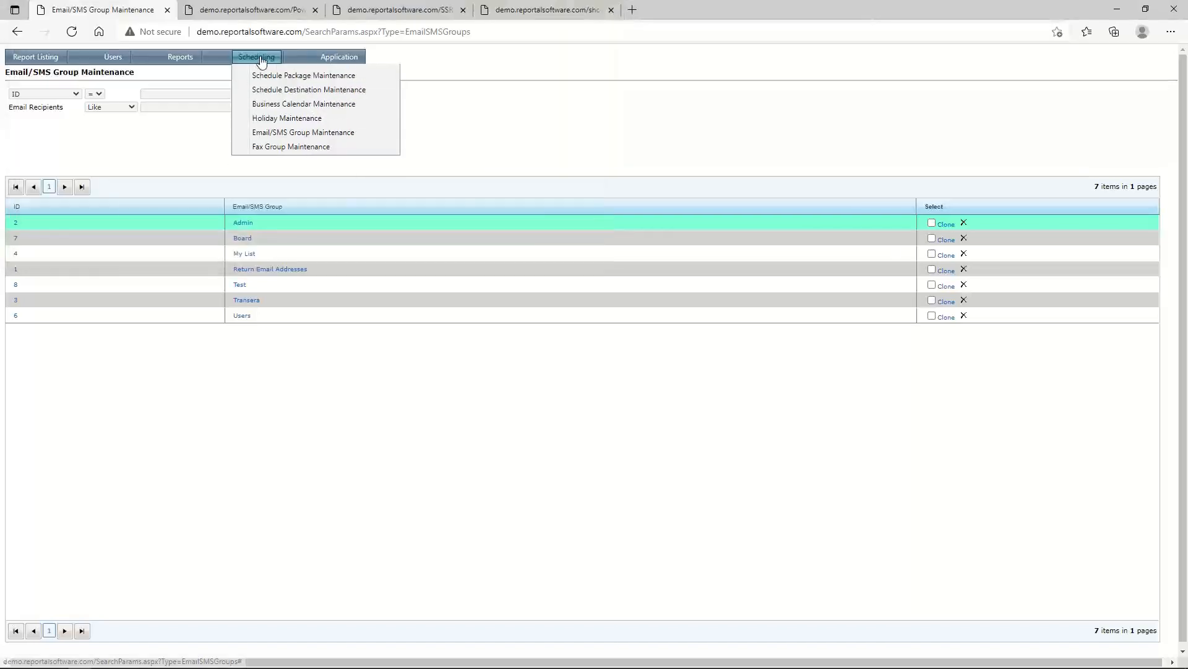
{"action": "mouse_move", "coordinate": [339, 57]}
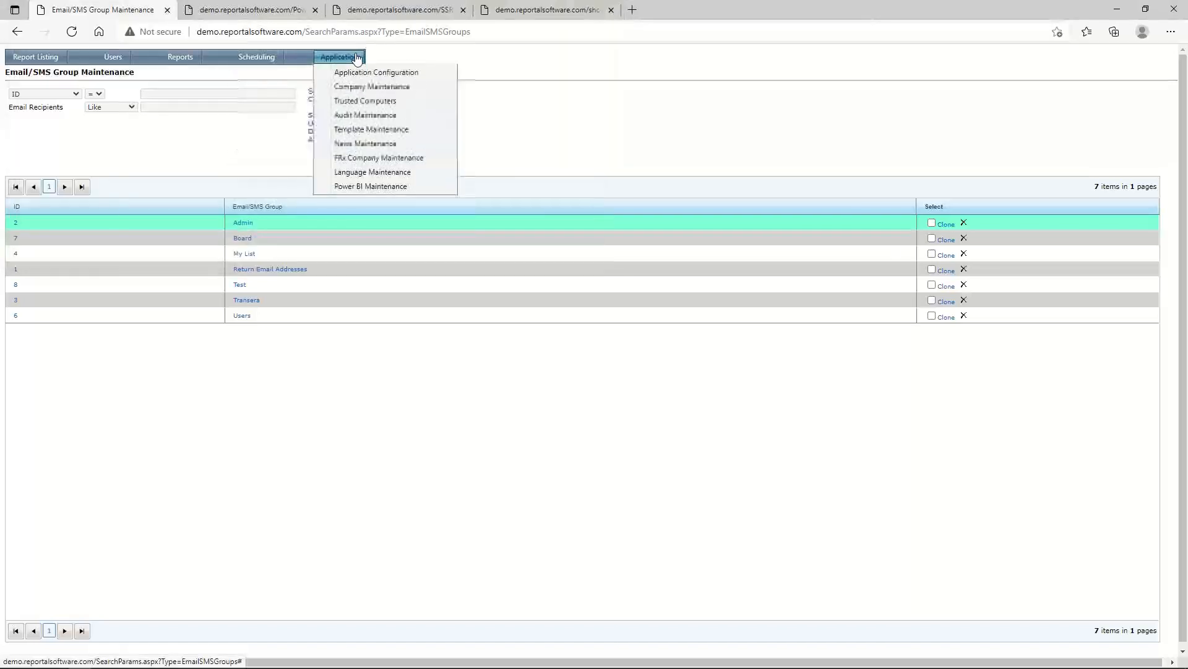
{"action": "left_click", "coordinate": [357, 116]}
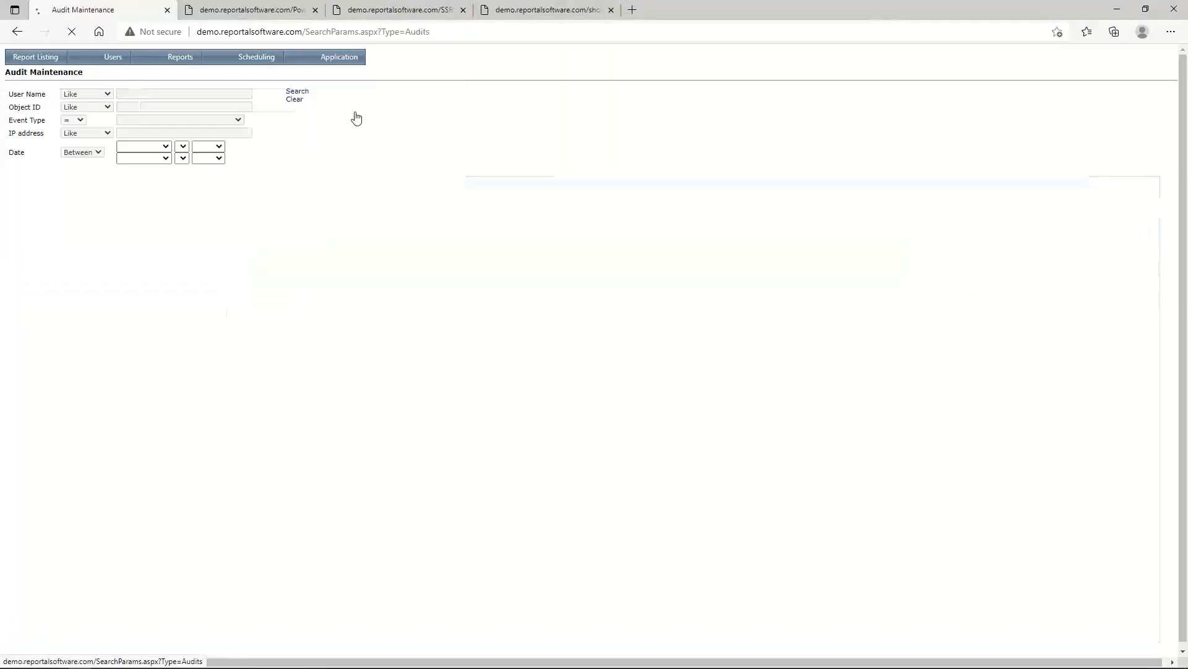
{"action": "left_click", "coordinate": [238, 121]}
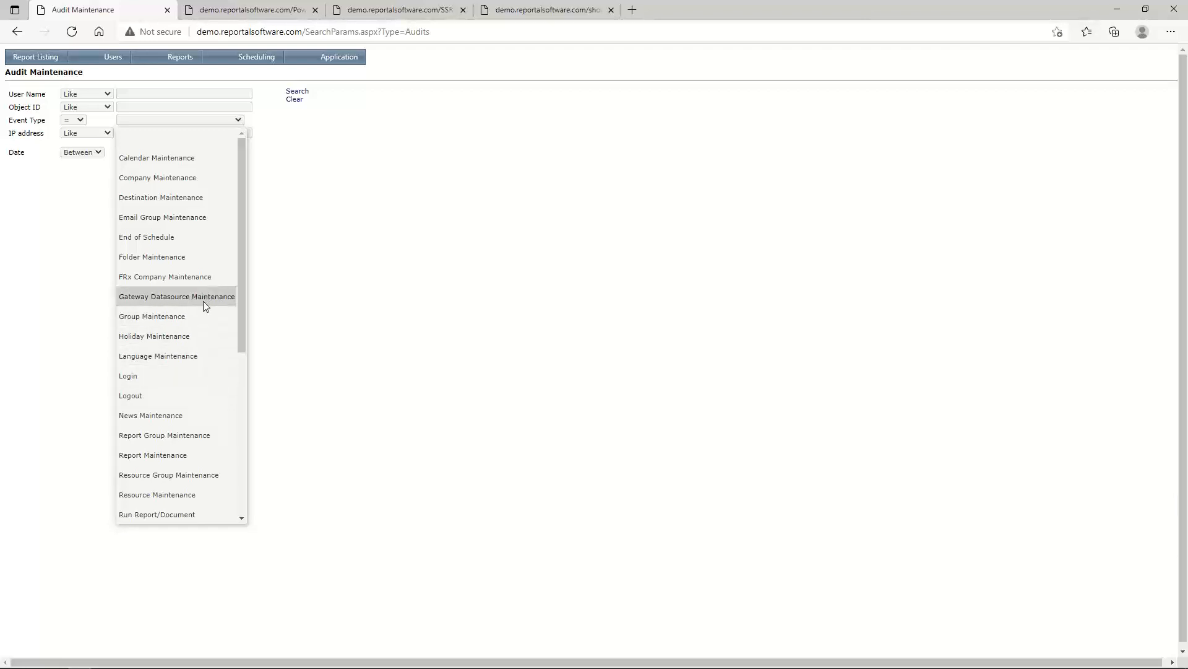
{"action": "left_click", "coordinate": [175, 514]}
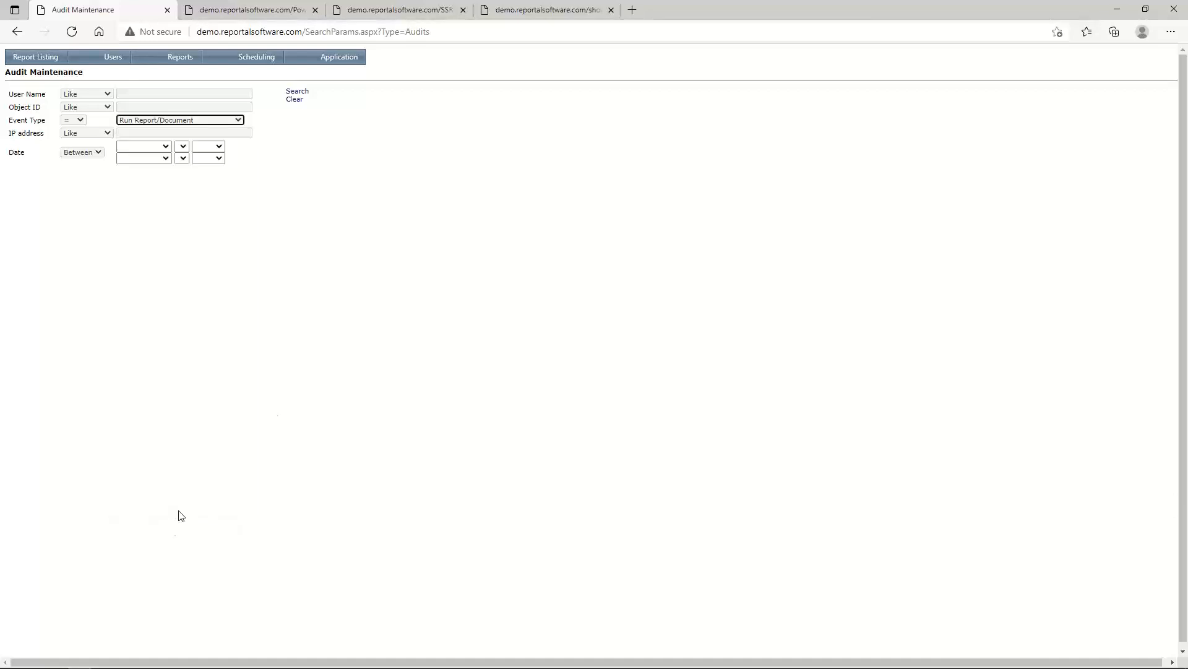
{"action": "left_click", "coordinate": [298, 93]}
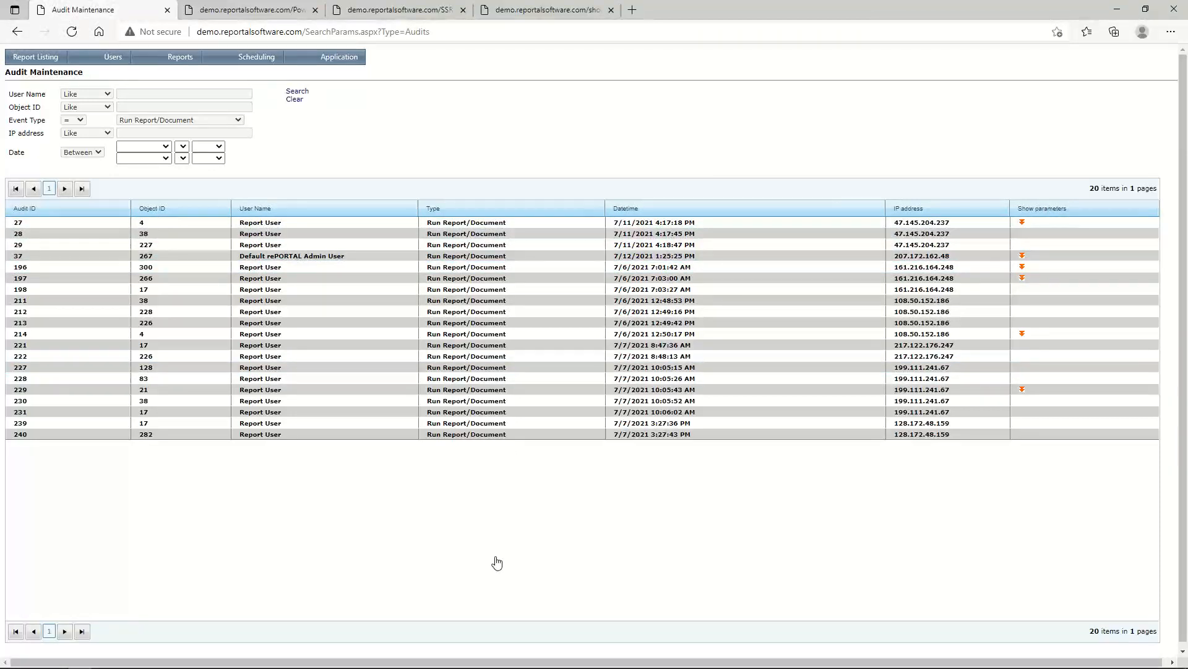
- Examine the tenants in Power BI Maintenance and bring up its on-premise datasources
{"action": "mouse_move", "coordinate": [333, 58]}
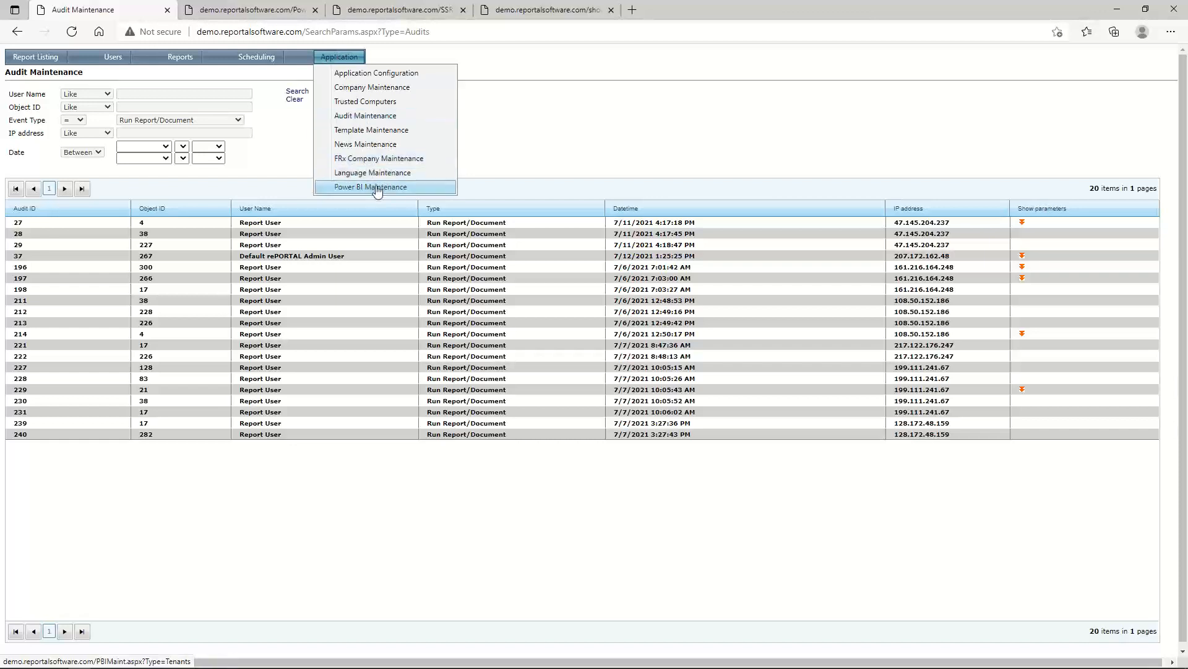
{"action": "left_click", "coordinate": [378, 188]}
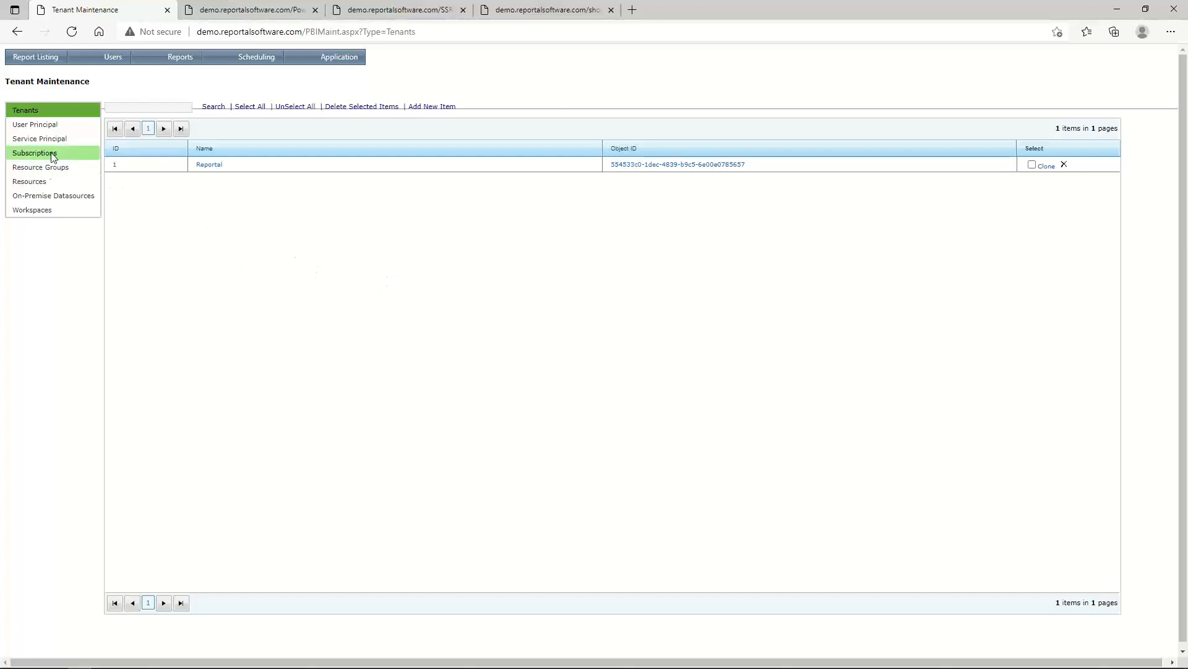
{"action": "left_click", "coordinate": [71, 200]}
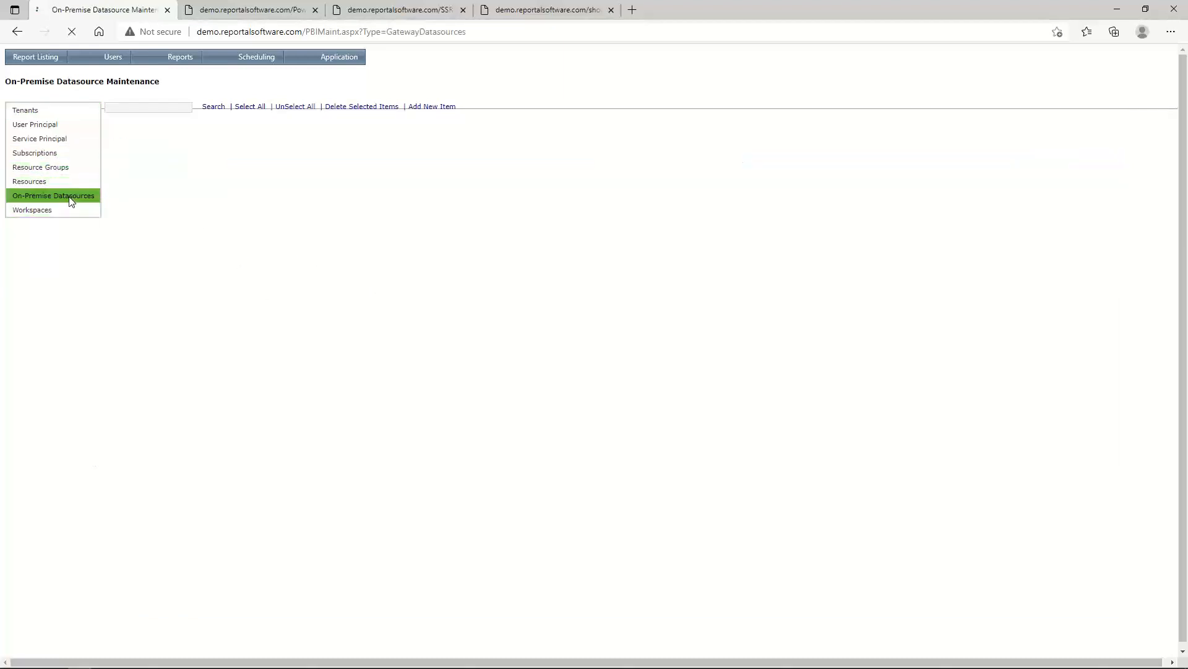